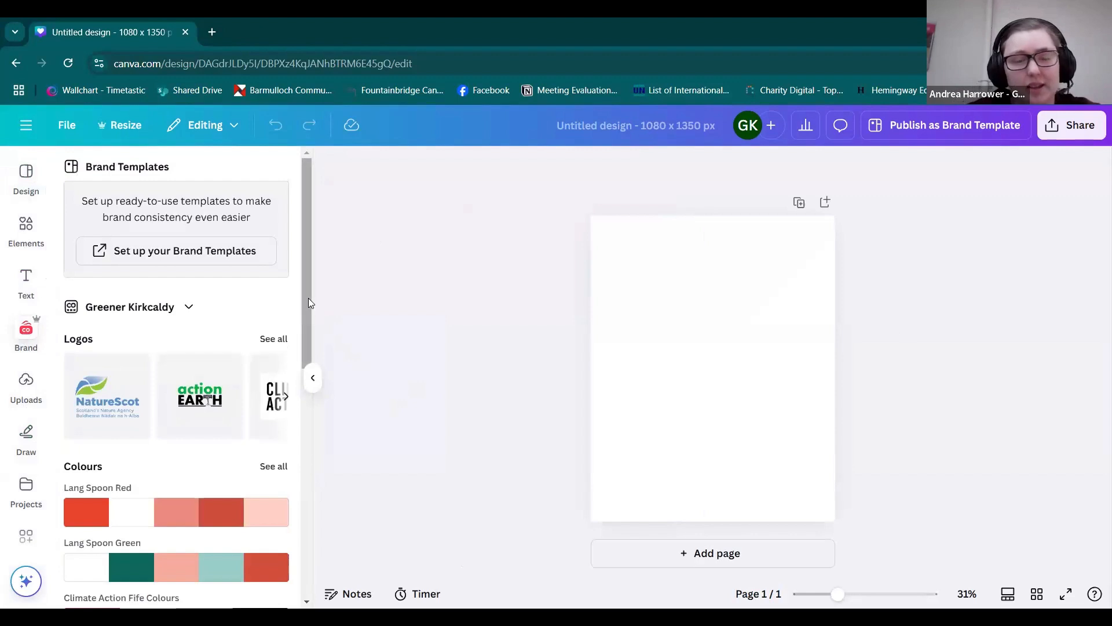
- Look over the brand kit's Lang Spoon Red, Lang Spoon Green and Climate Action Fife colour palettes
drag(308, 298, 307, 410)
mouse_move(226, 288)
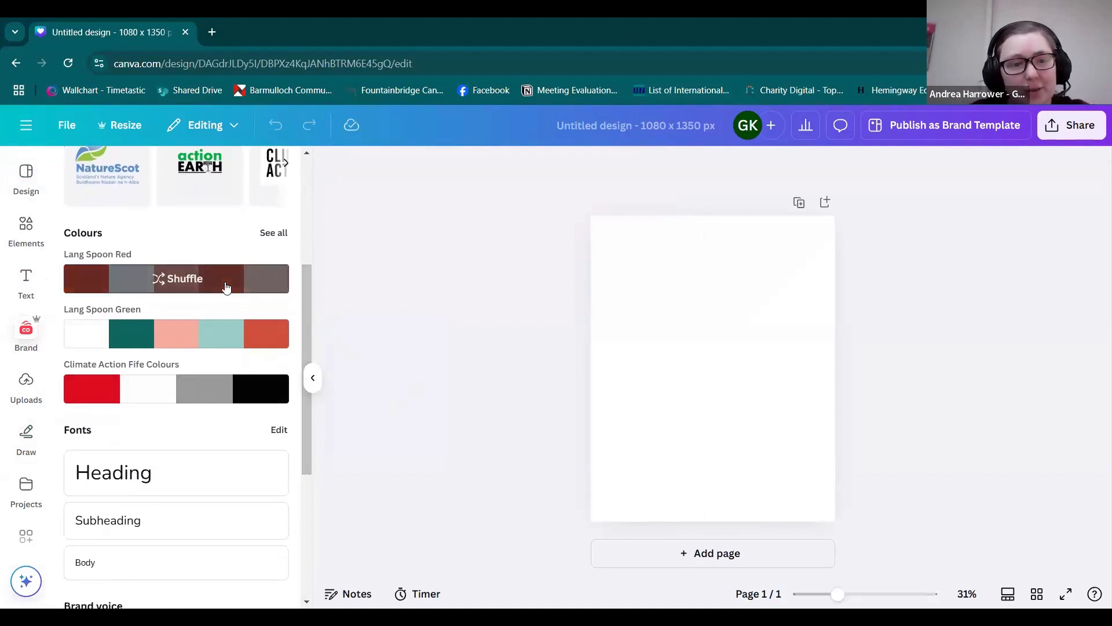
click(219, 283)
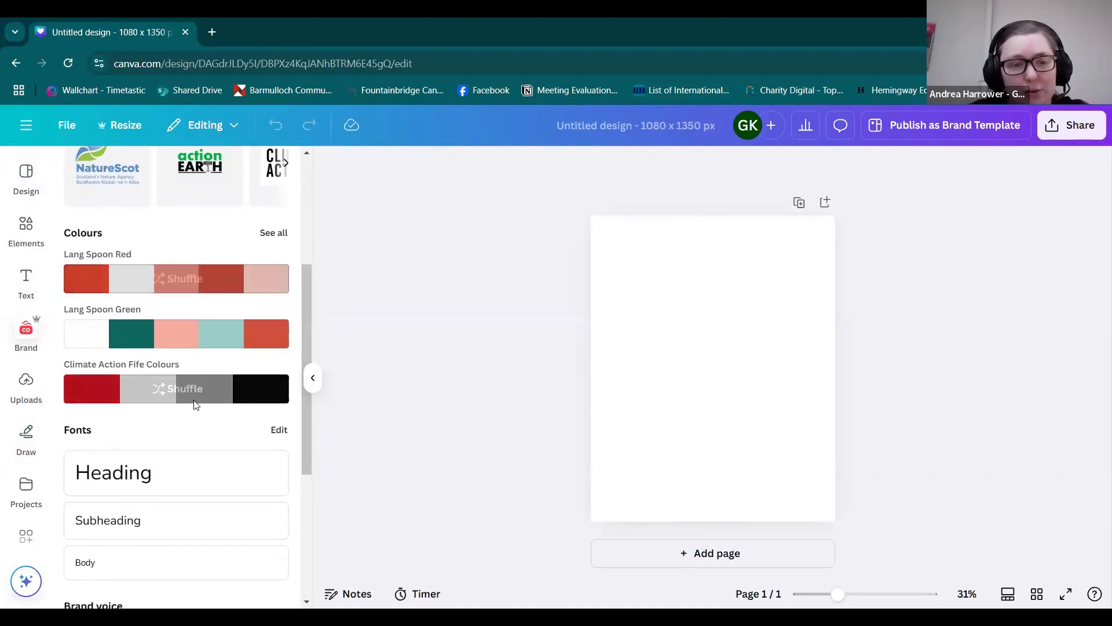
mouse_move(223, 348)
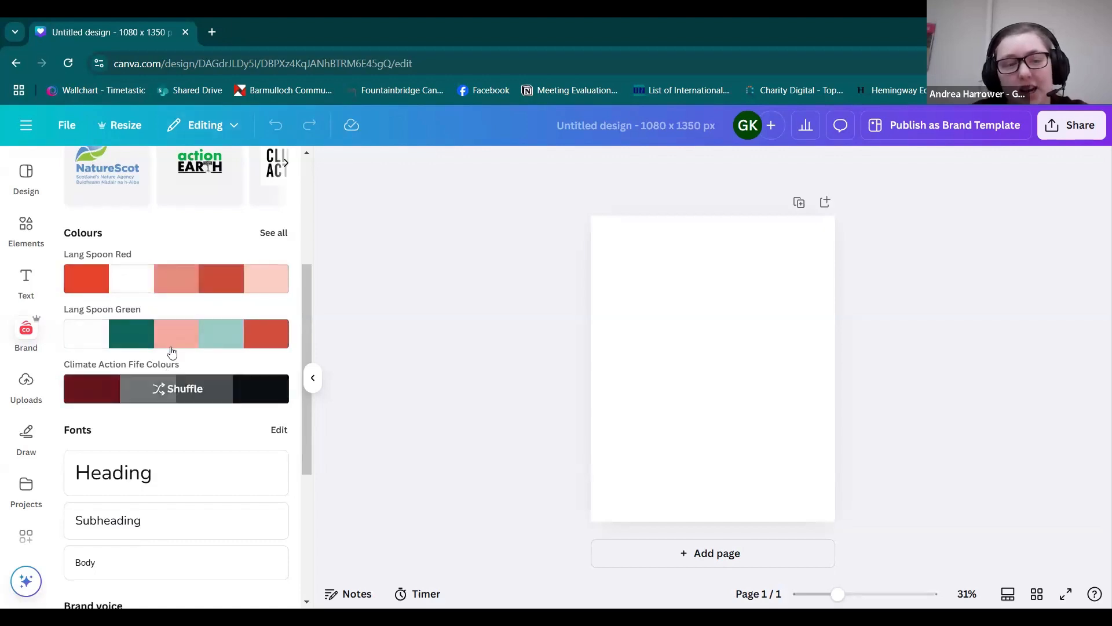
mouse_move(178, 342)
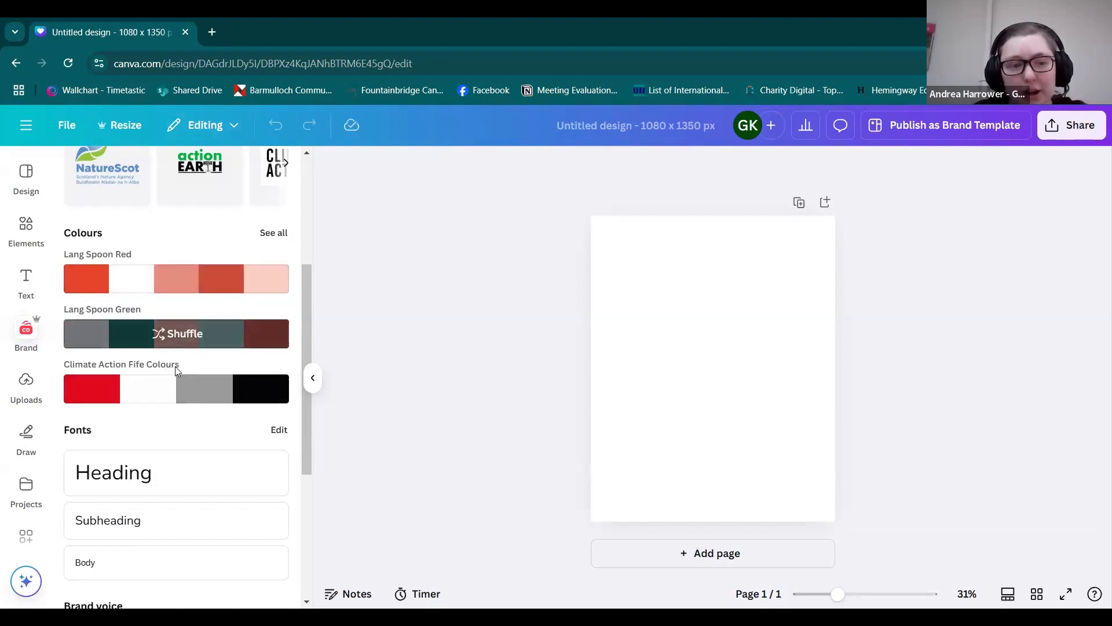
click(178, 341)
mouse_move(192, 397)
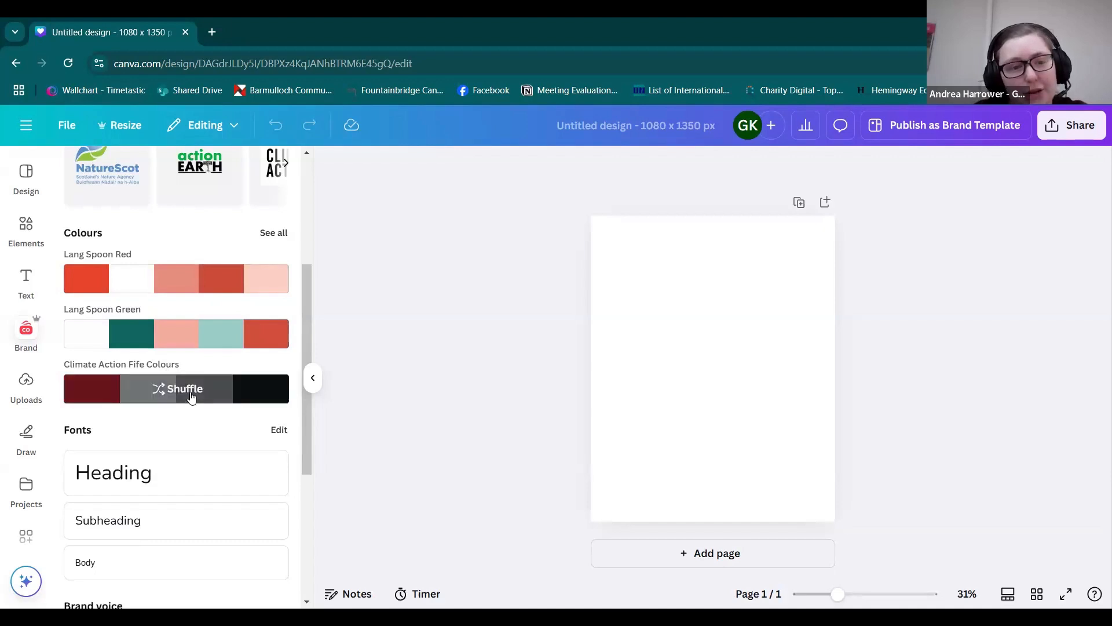
- Add a brand heading to the page, set its font to More Sugar and enlarge it to about size 115
click(170, 474)
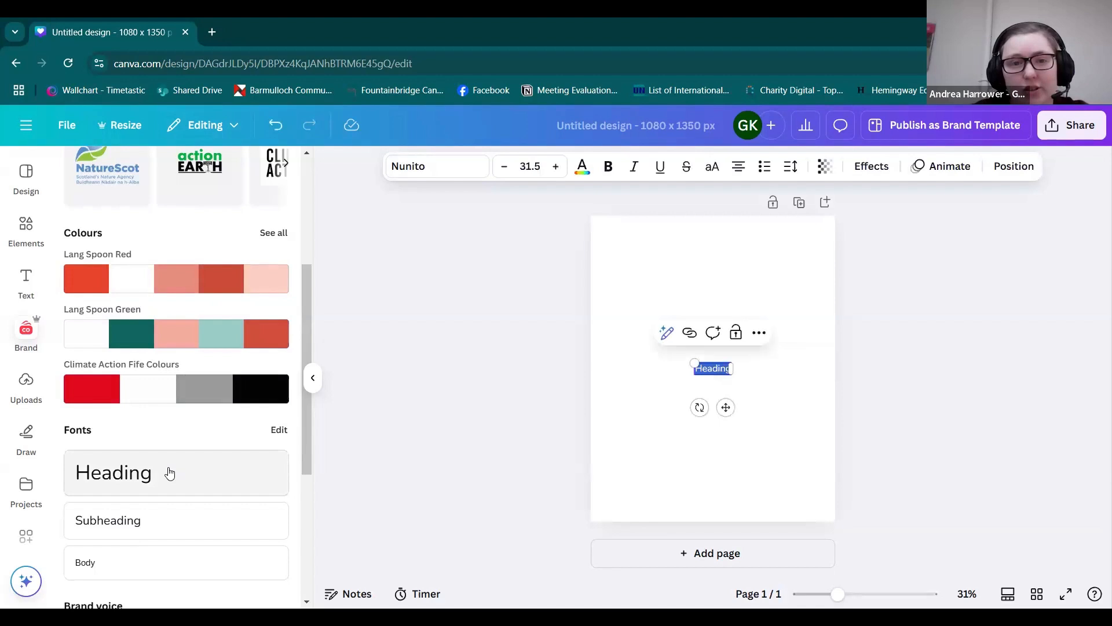
click(415, 168)
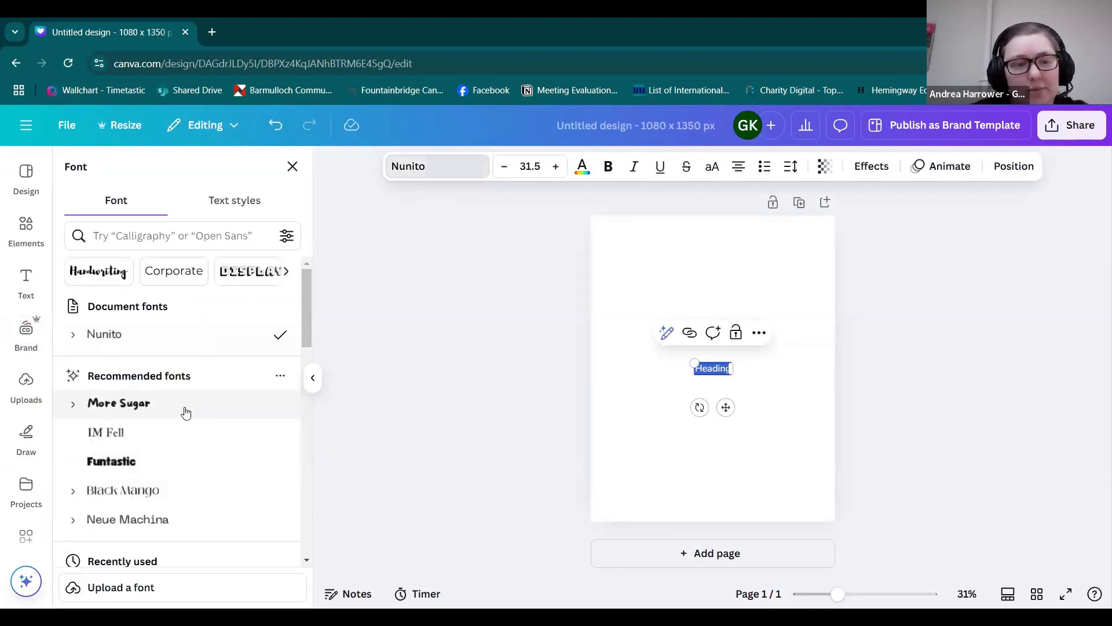
click(183, 410)
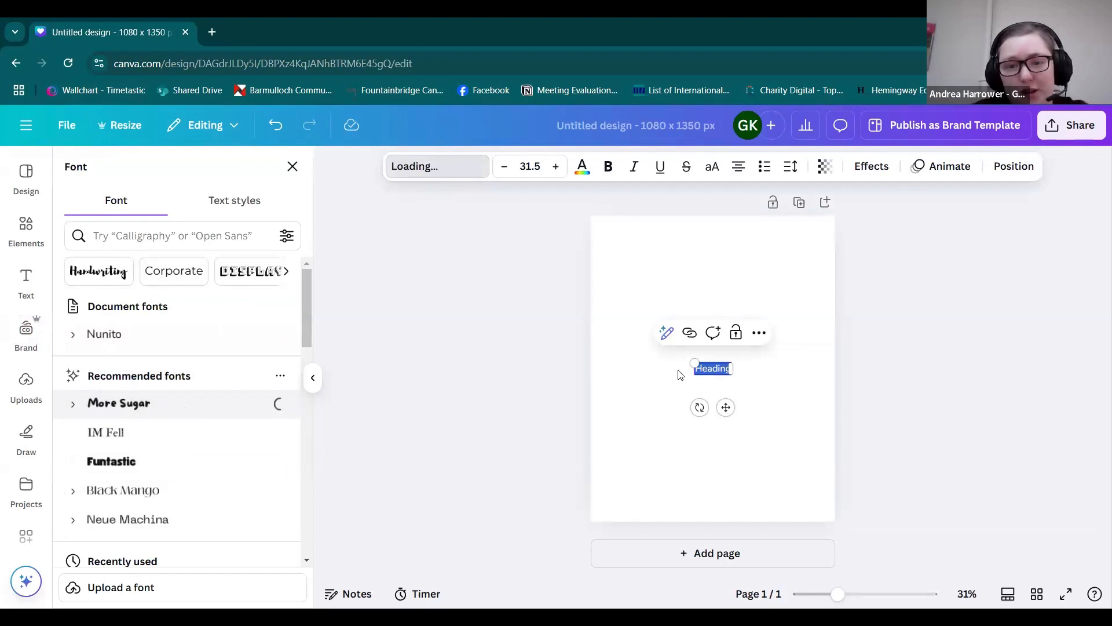
drag(696, 361, 630, 342)
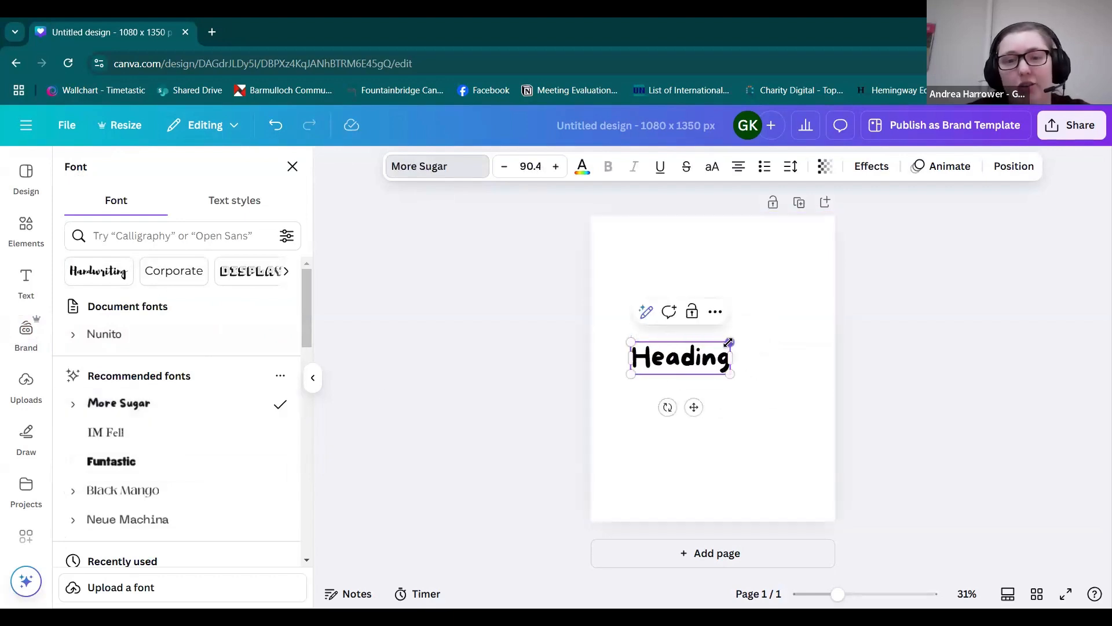
drag(729, 341, 751, 324)
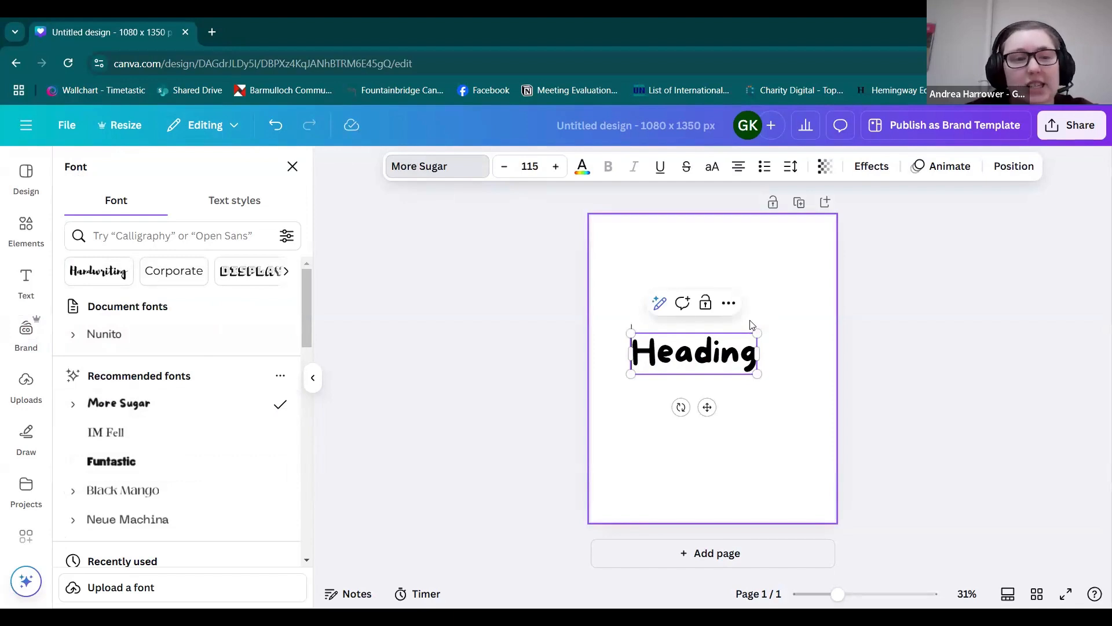
- Set the heading's font back to Nunito and delete the heading from the page
click(110, 338)
key(Delete)
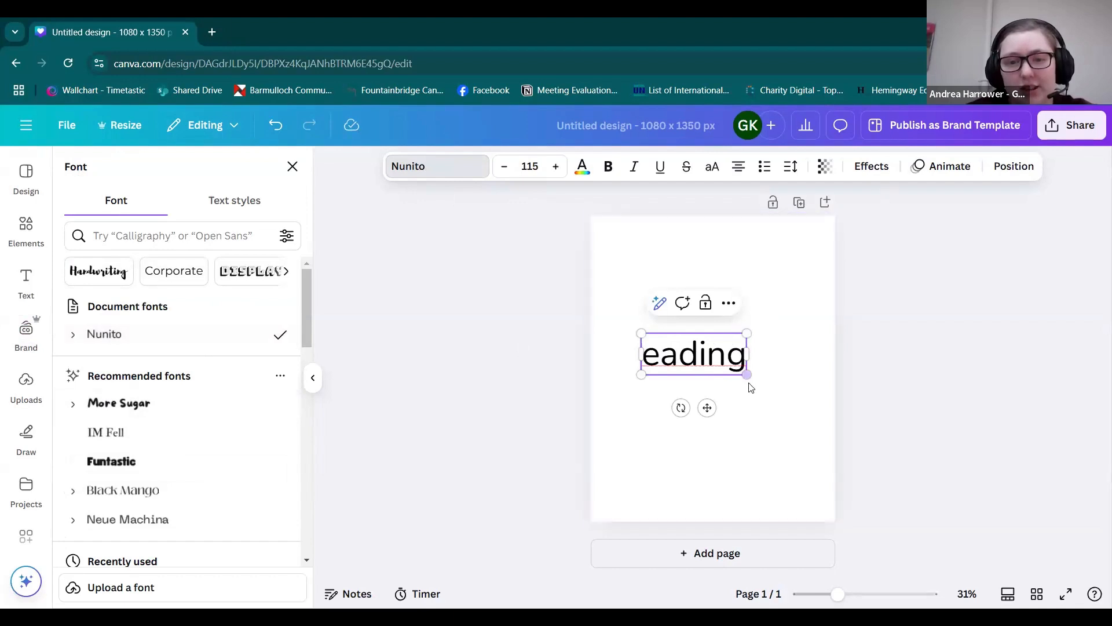
click(650, 312)
click(670, 350)
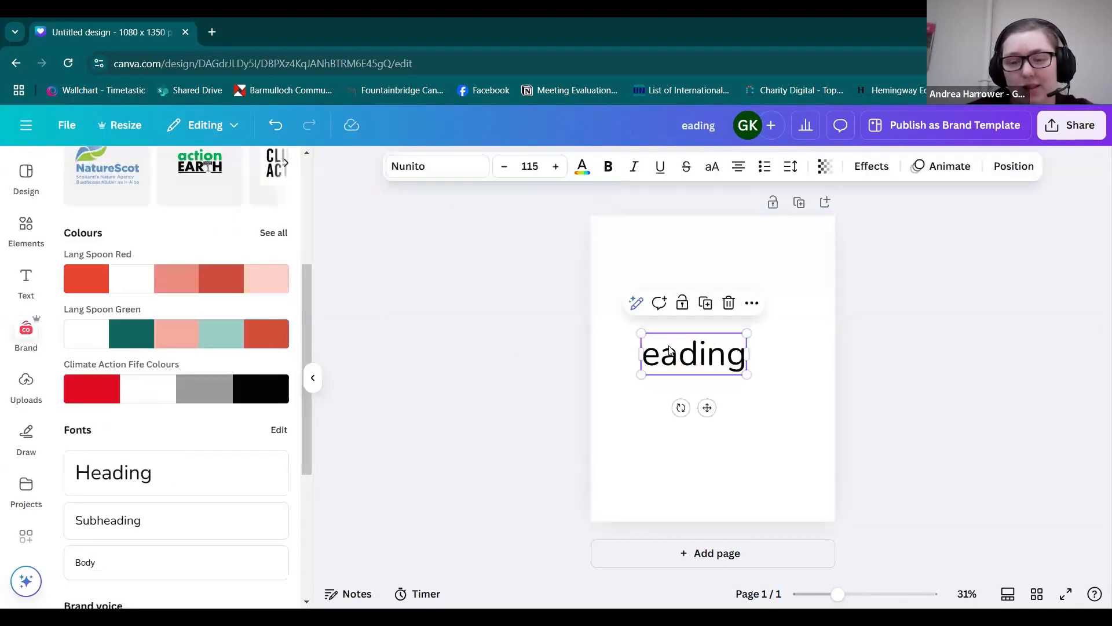
key(Delete)
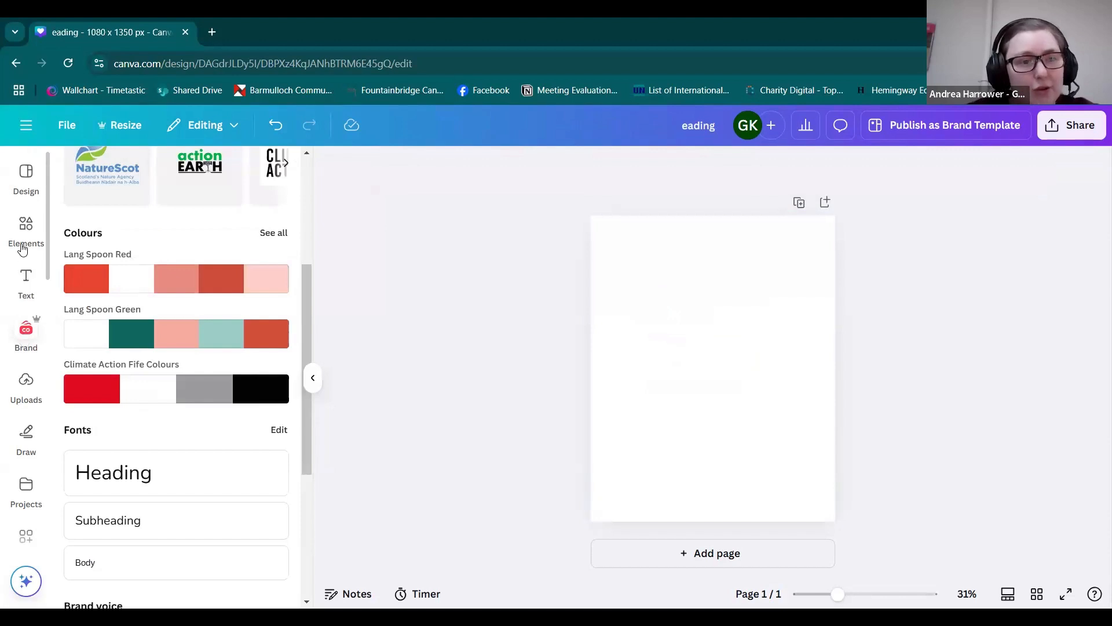
- Search the design templates for "silent disco"
click(30, 184)
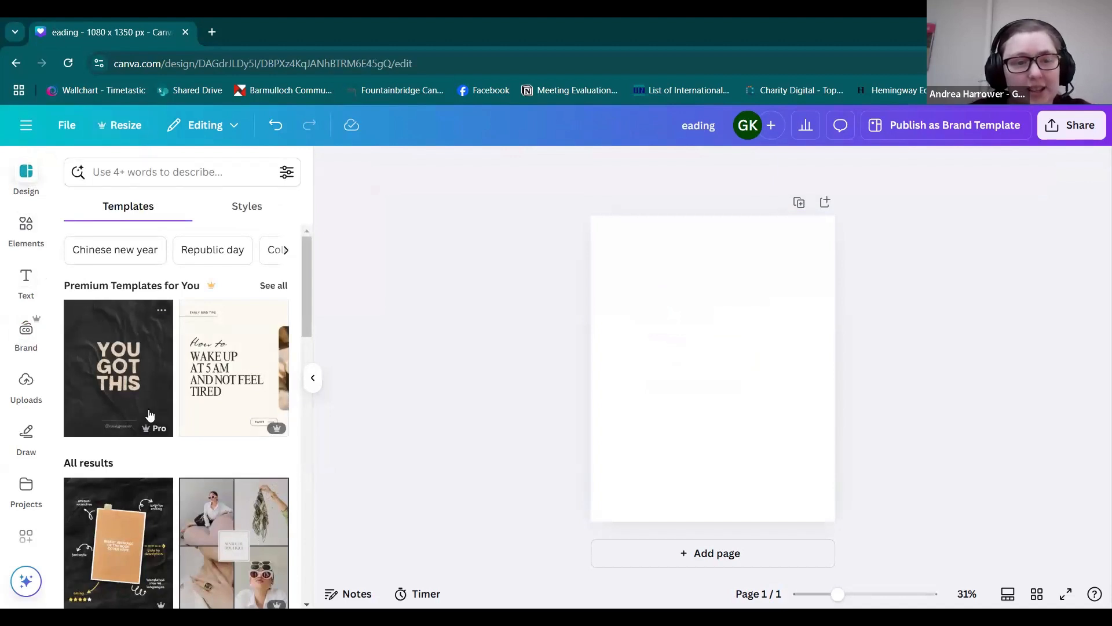
scroll(243, 394, down, 4)
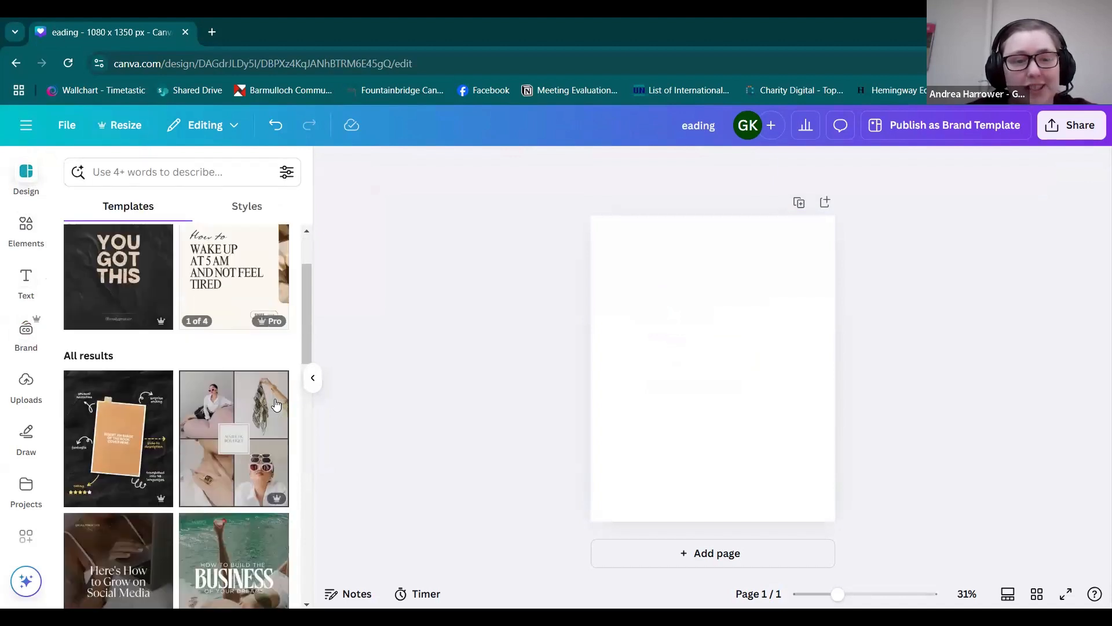
scroll(182, 503, down, 5)
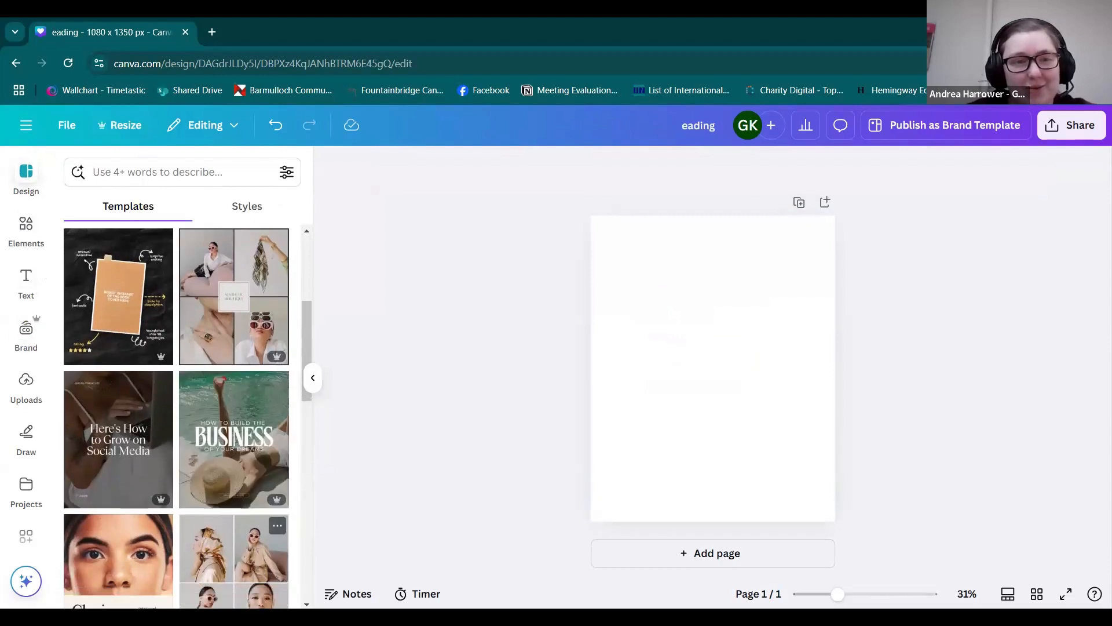
scroll(182, 504, down, 2)
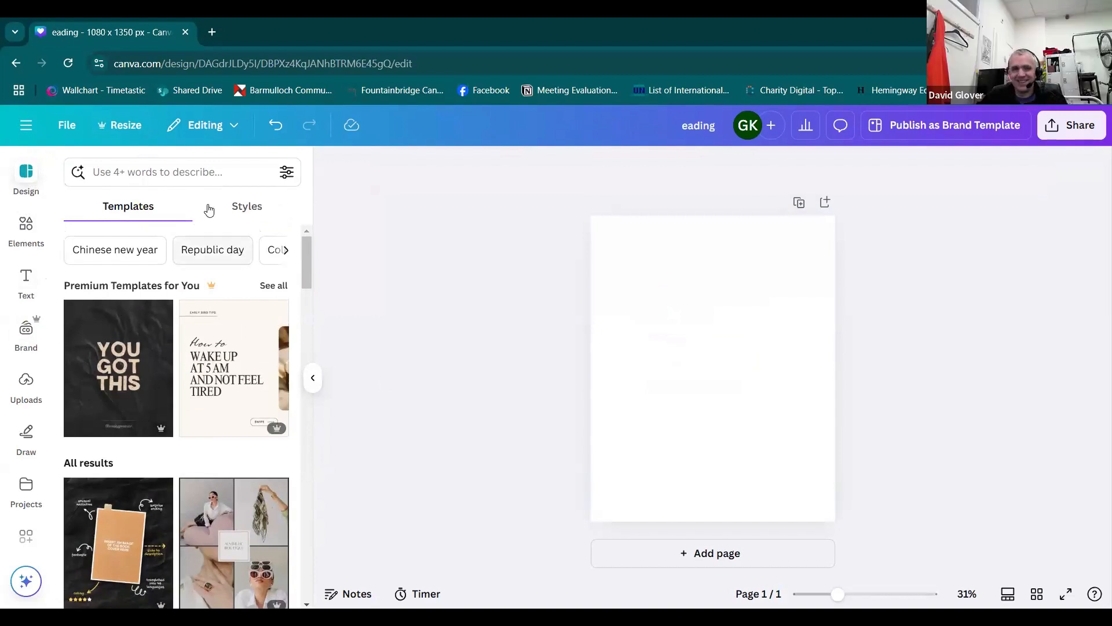
click(199, 182)
text(si)
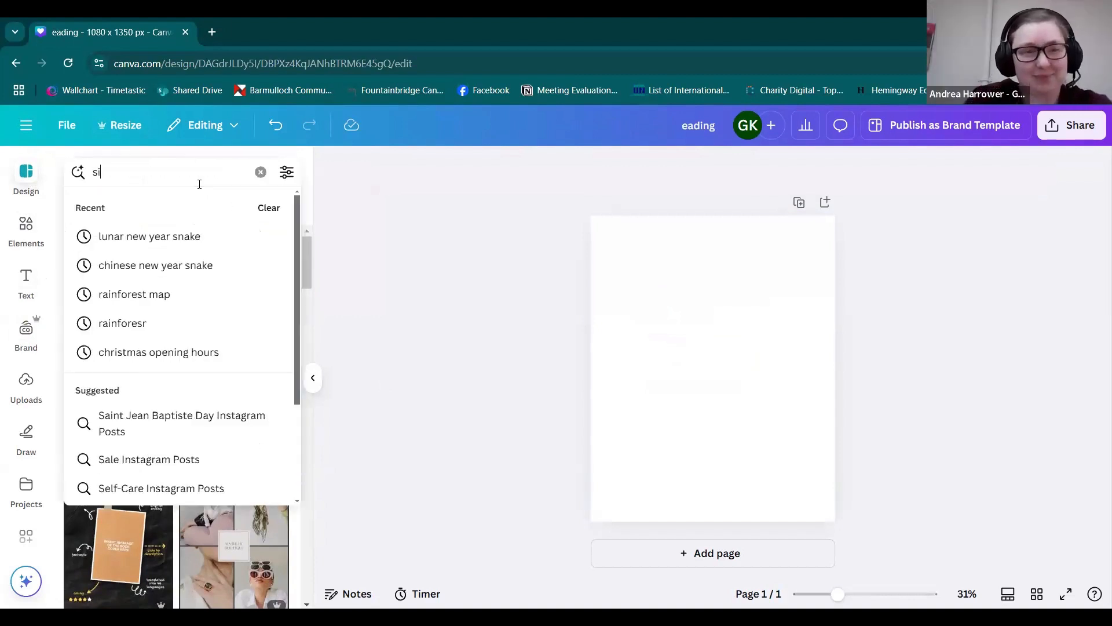
text(lent disco)
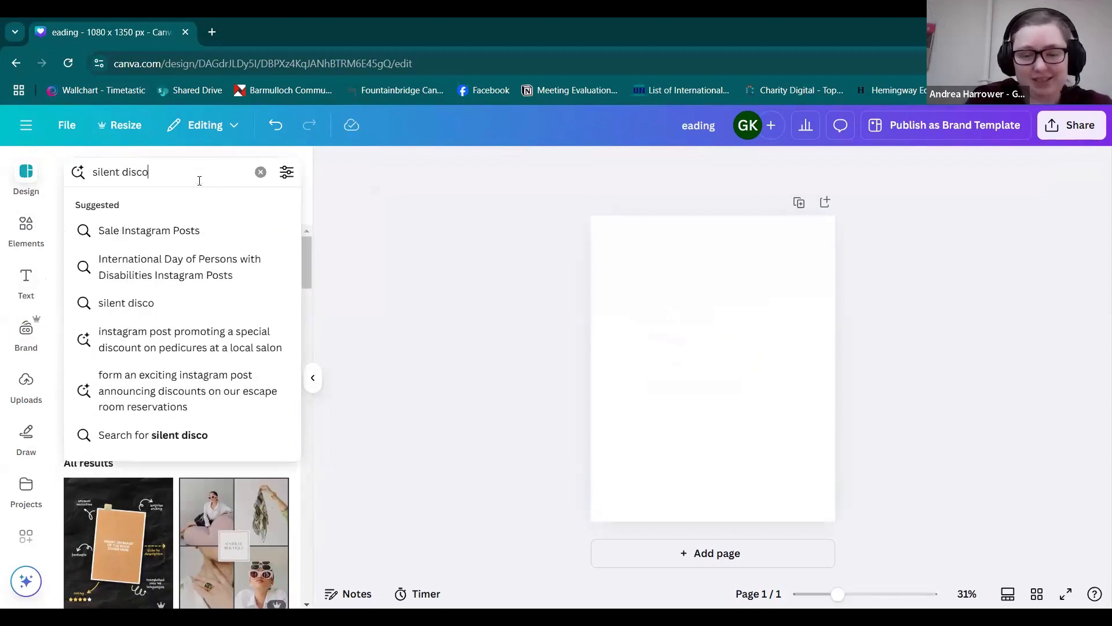
key(Return)
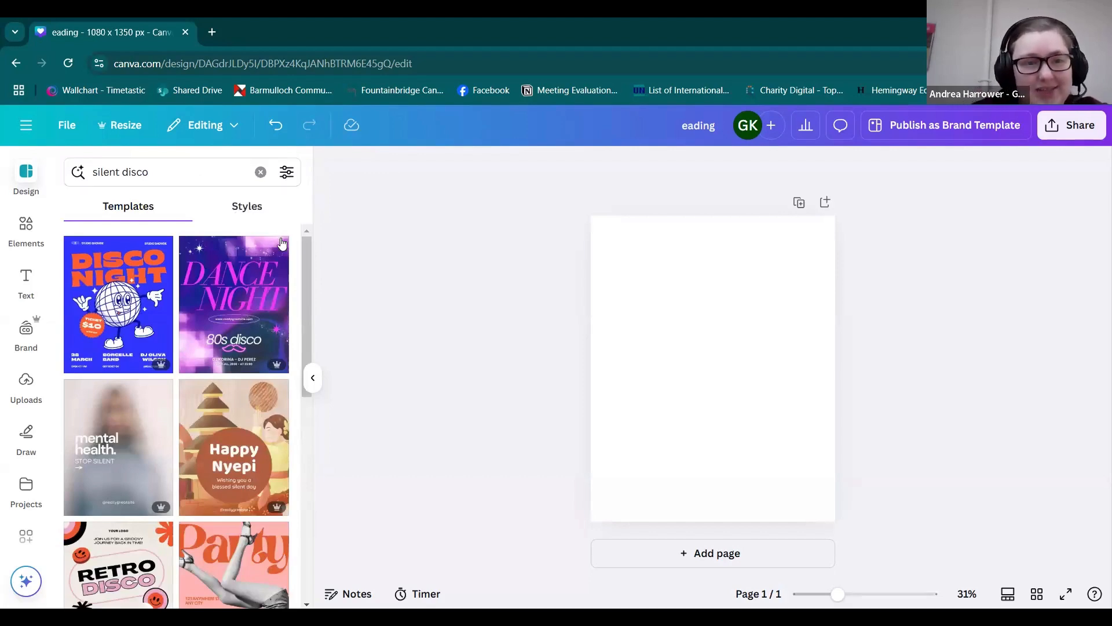
- Apply the Retro Disco page of the Playful Illustrative Music Retro Instagram Post template to the blank page and return to the template results
drag(305, 273, 336, 482)
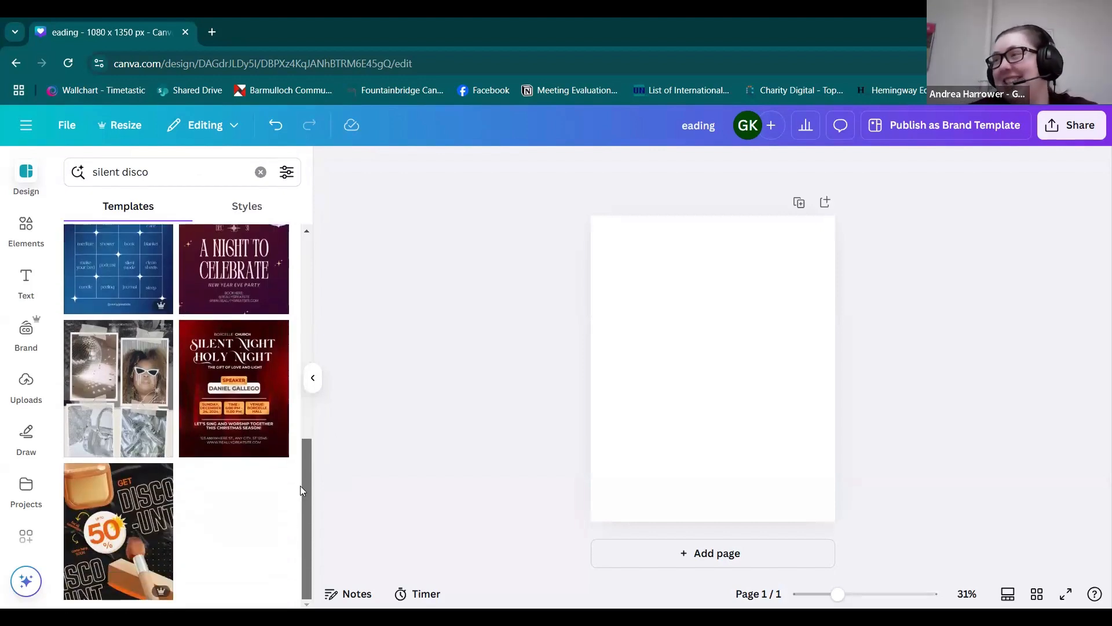
drag(301, 490, 296, 302)
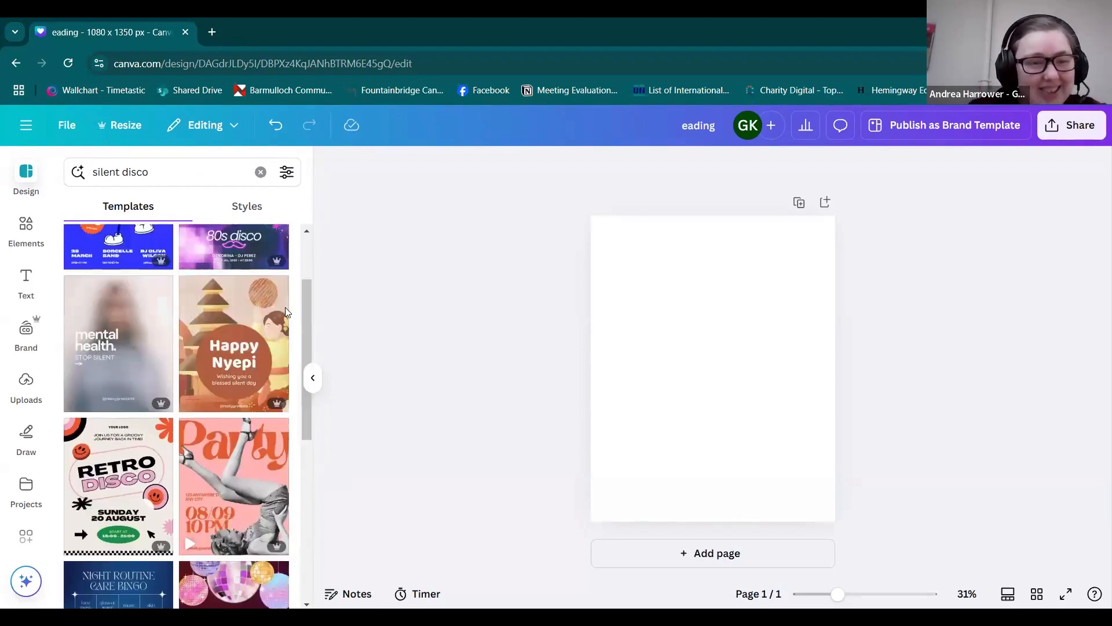
click(118, 483)
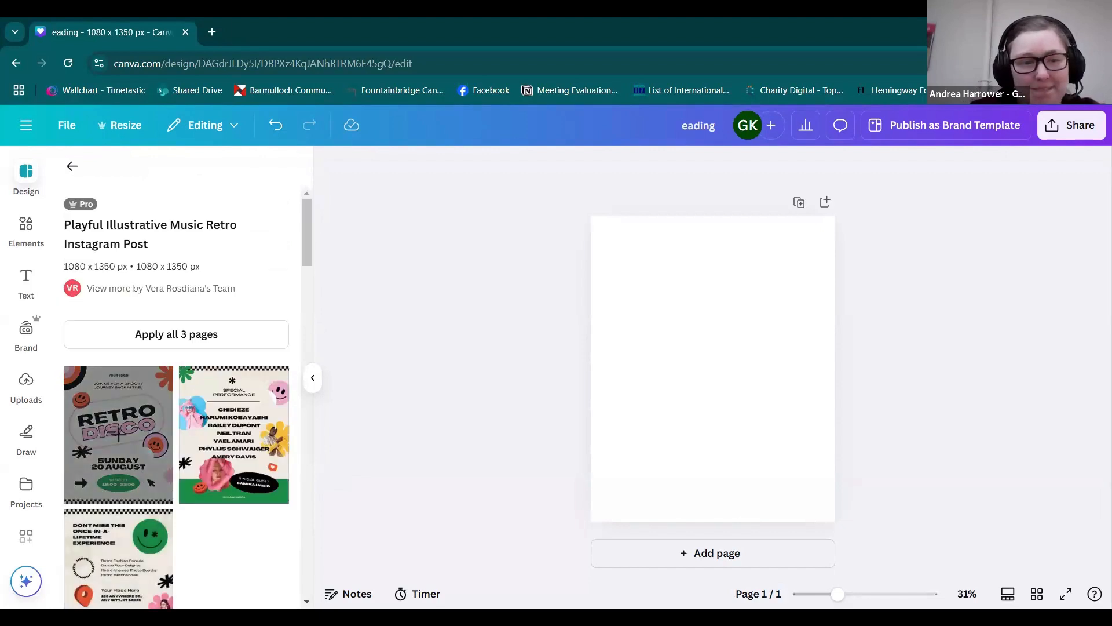
scroll(239, 557, down, 2)
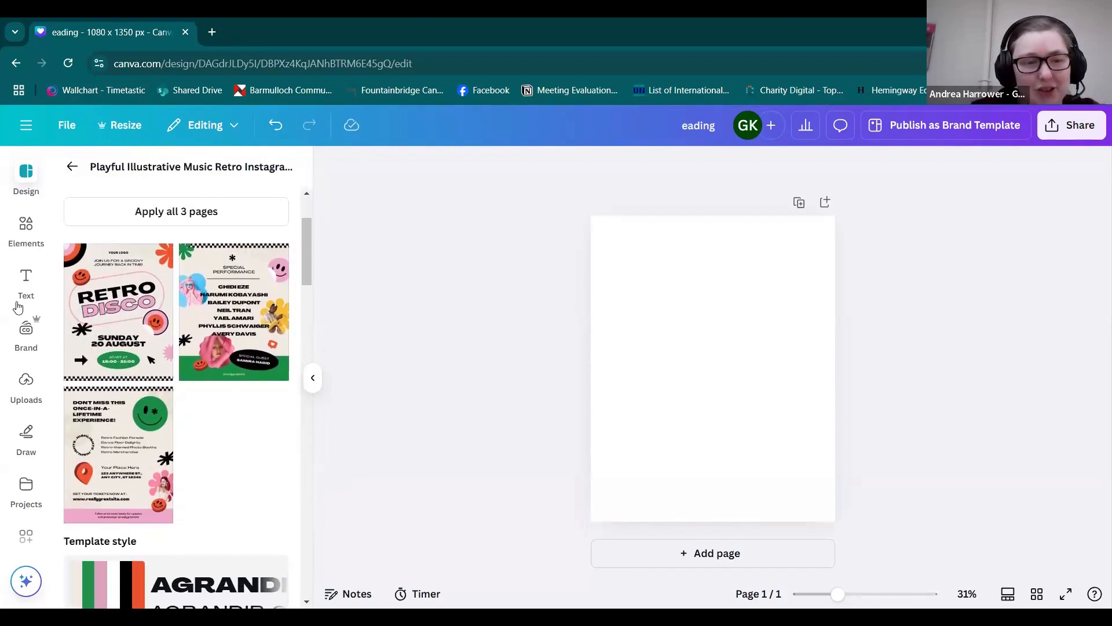
click(113, 316)
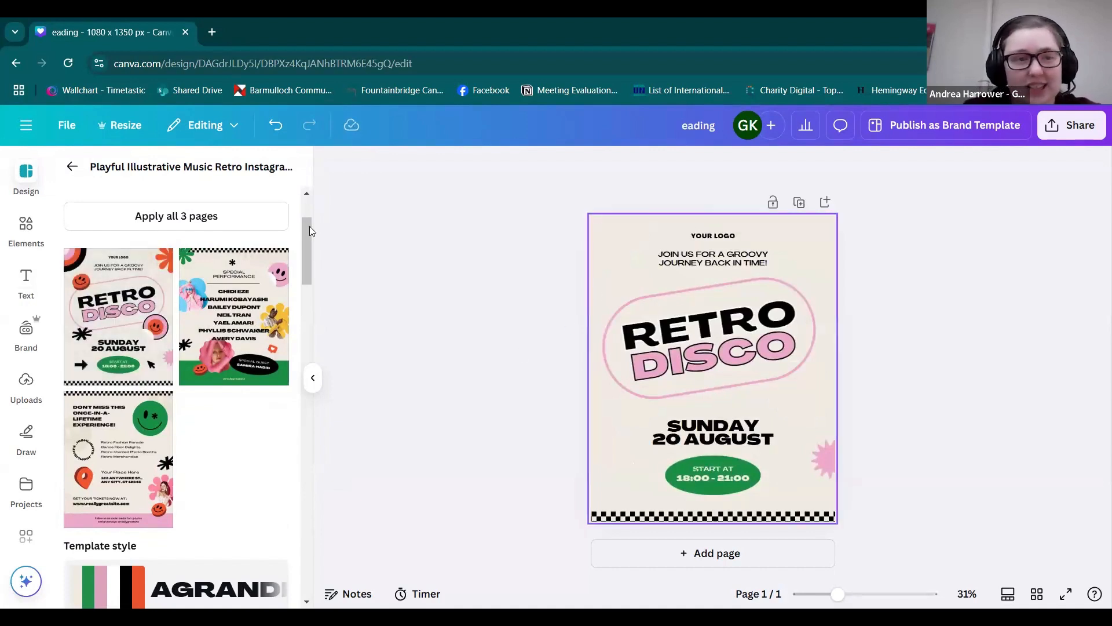
click(72, 167)
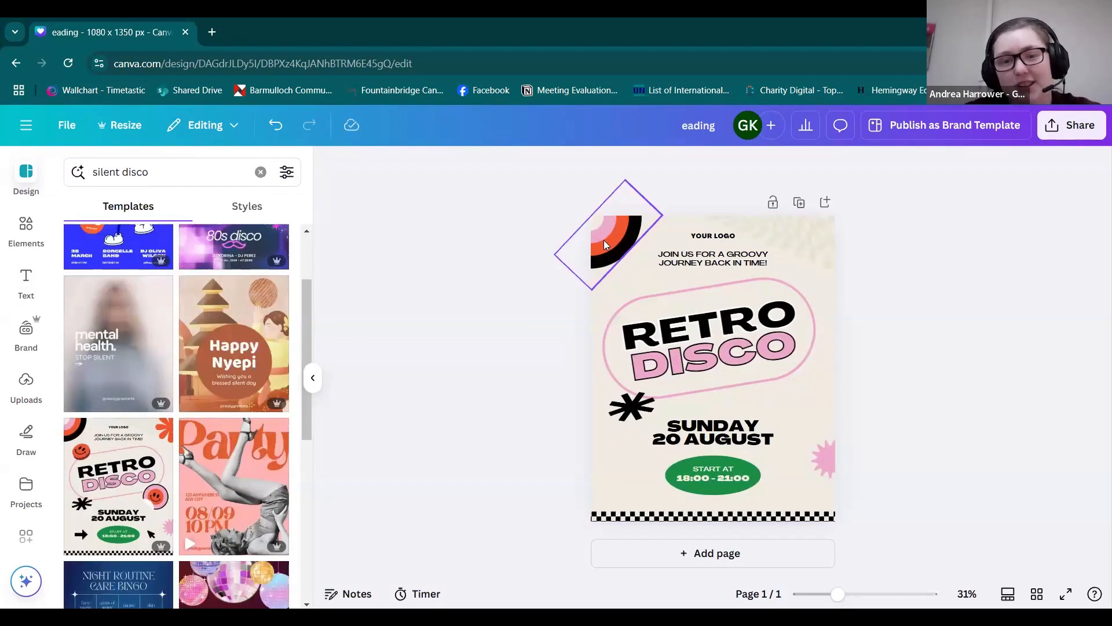
- Recolour the black band of the corner arch graphic with the dark red document colour
click(604, 244)
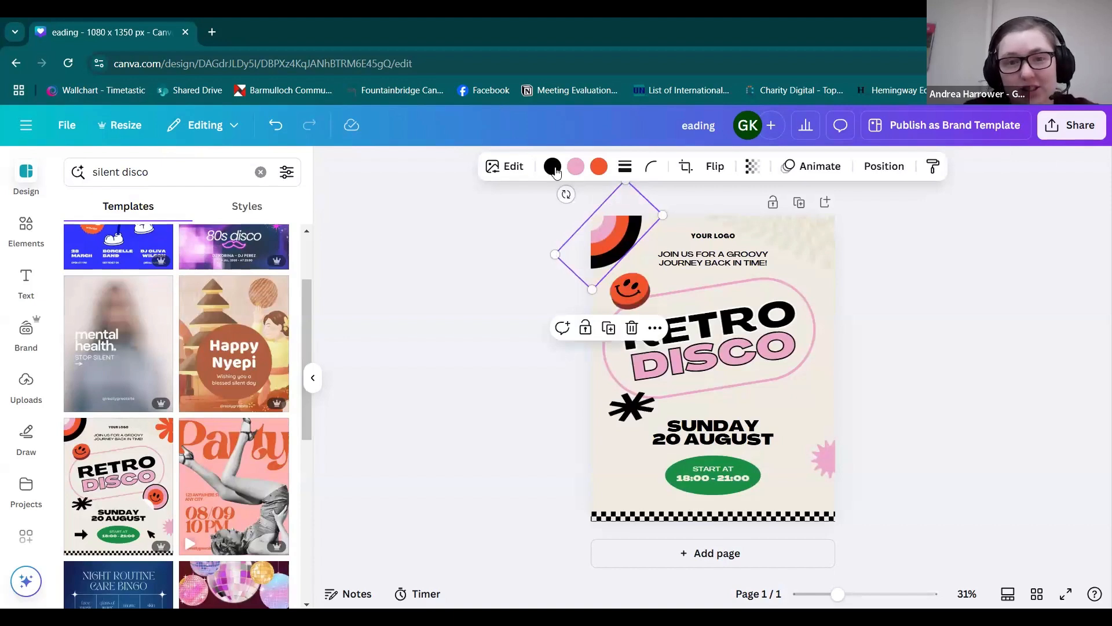
click(553, 167)
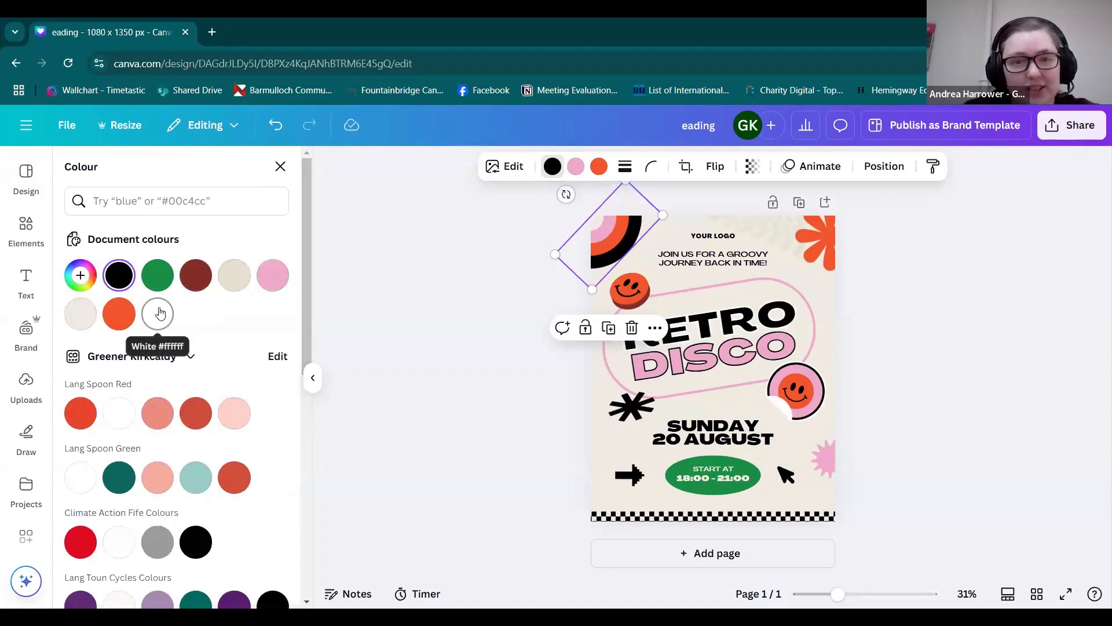
click(193, 280)
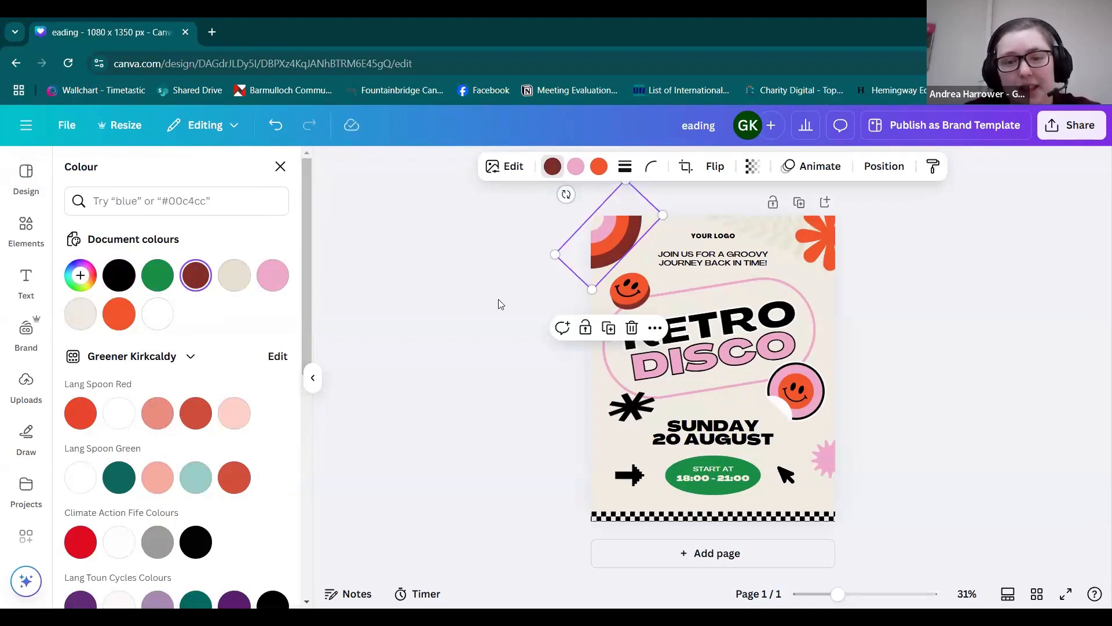
click(637, 474)
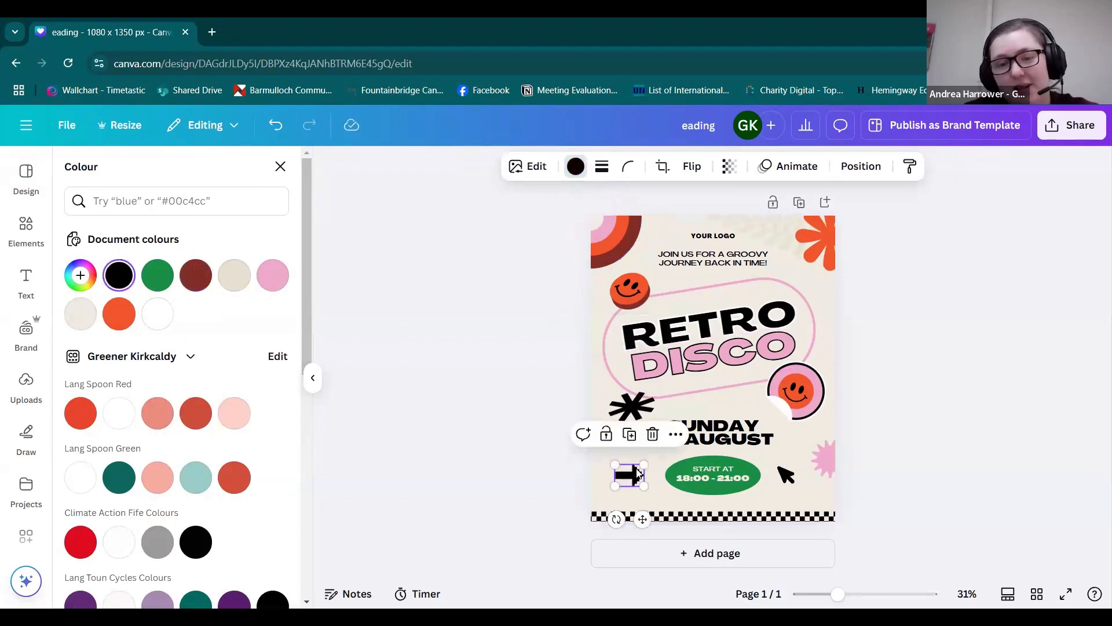
click(746, 483)
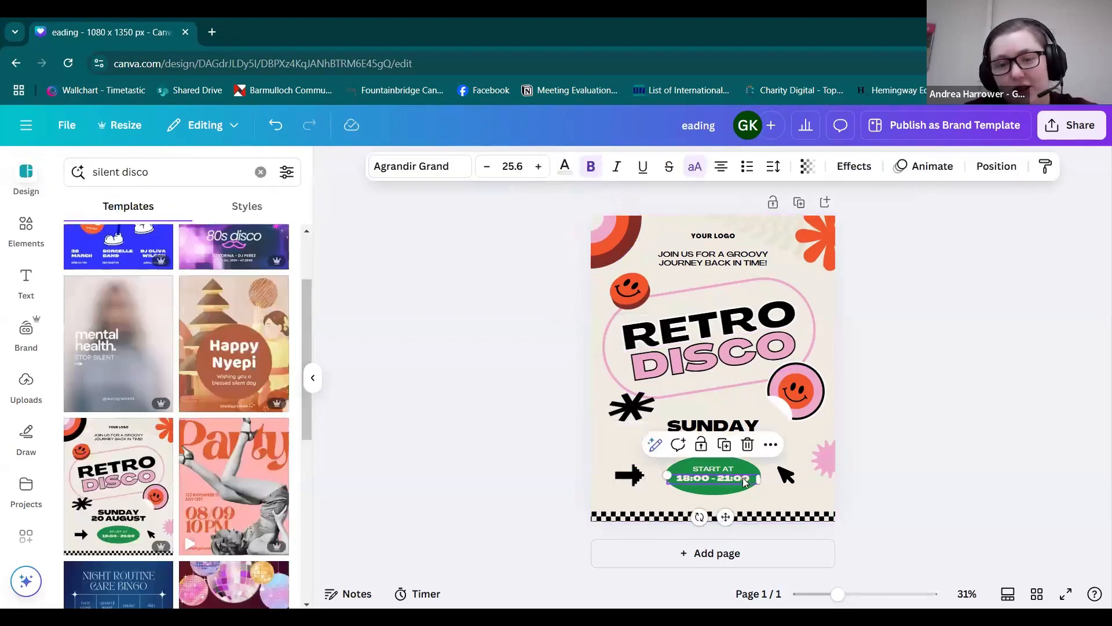
click(746, 481)
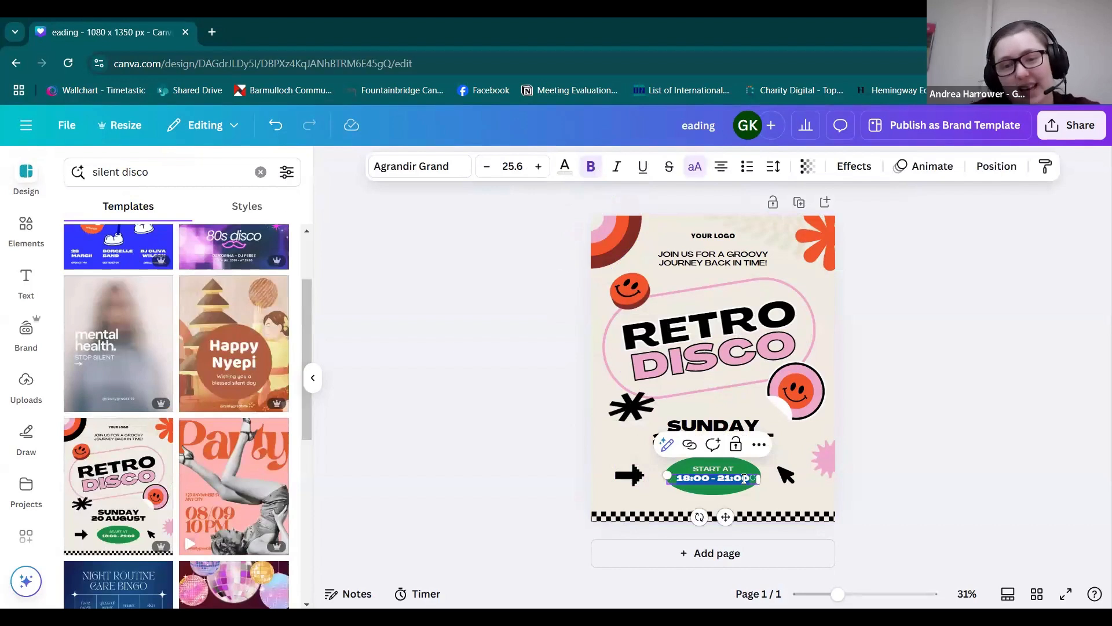
- Move the black cursor graphic up beside the tagline and back down beside the green start-time oval
click(779, 479)
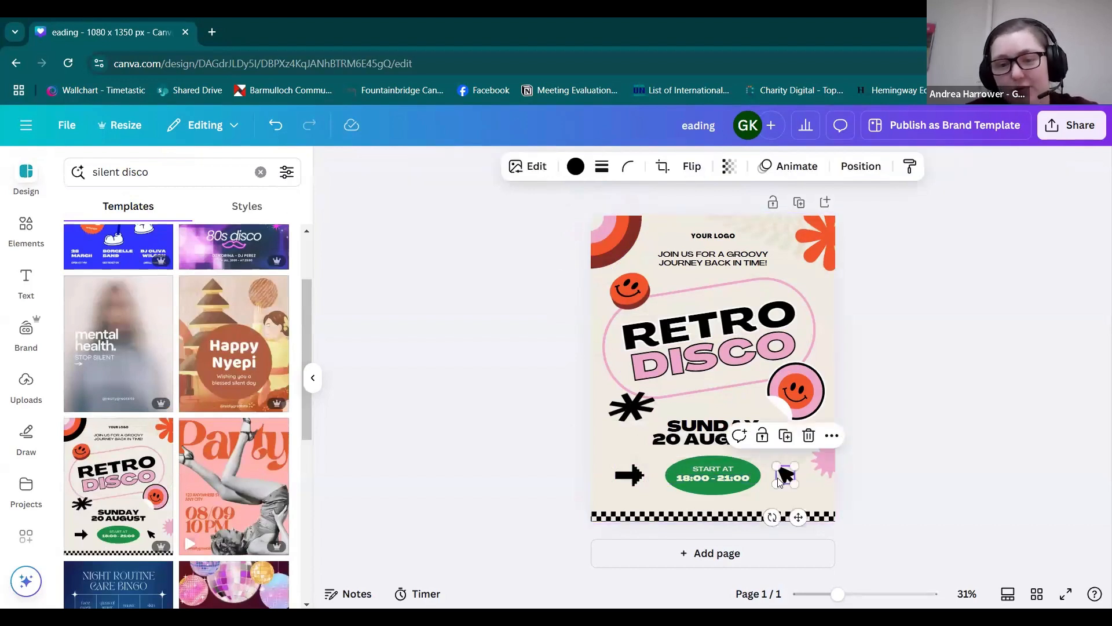
drag(785, 475, 789, 271)
click(886, 310)
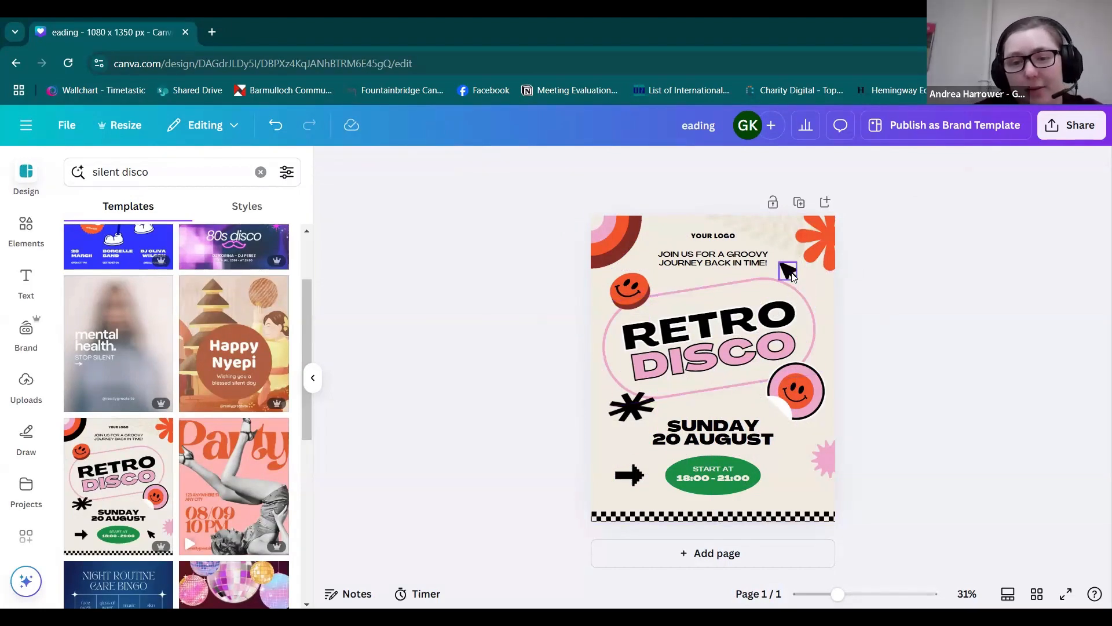
drag(792, 272, 794, 490)
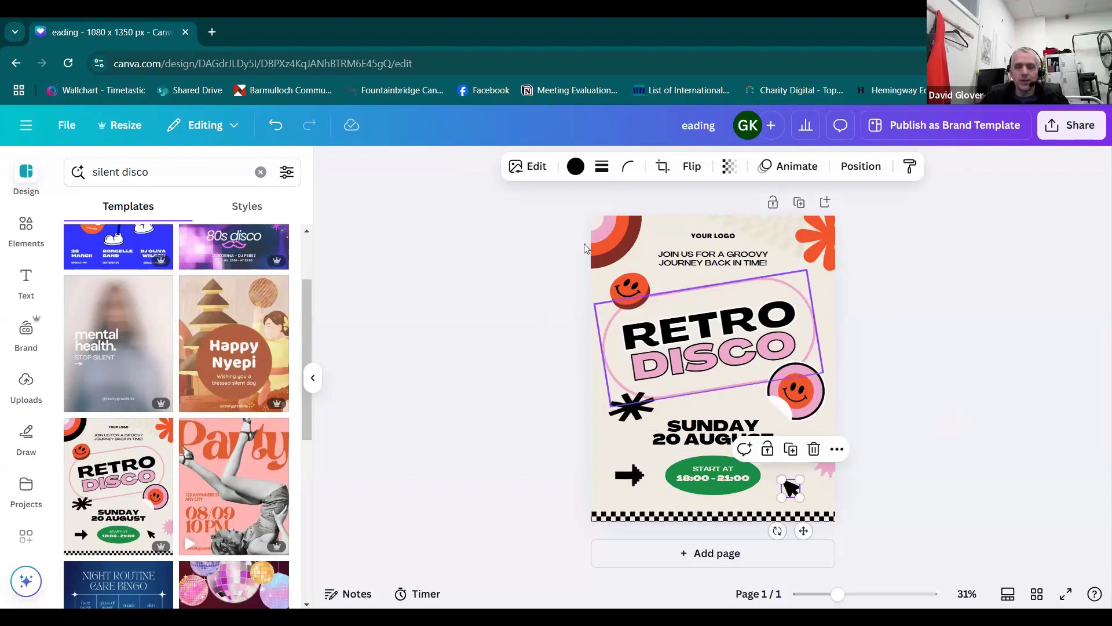
- Replace the word RETRO in the poster's main title with SILENT
click(871, 386)
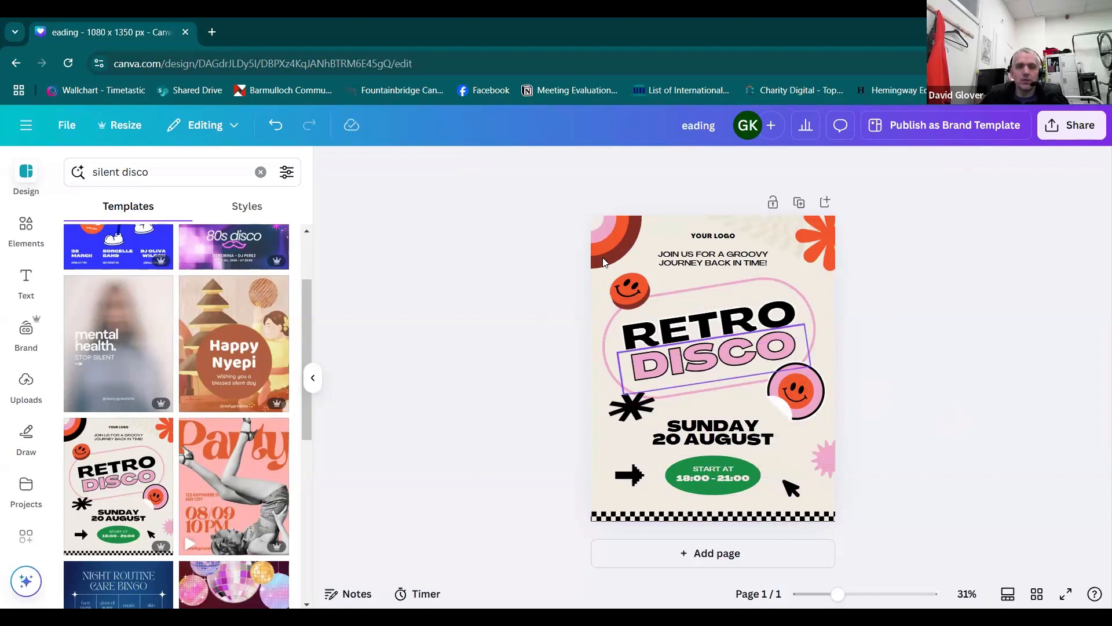
double_click(748, 326)
text(SILENT)
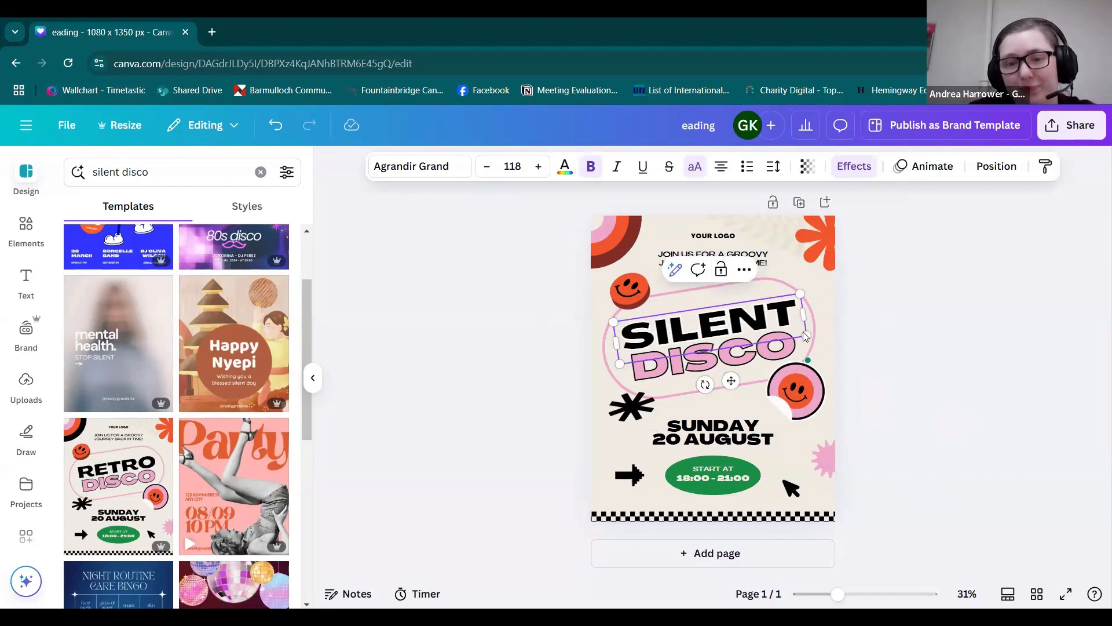
click(894, 360)
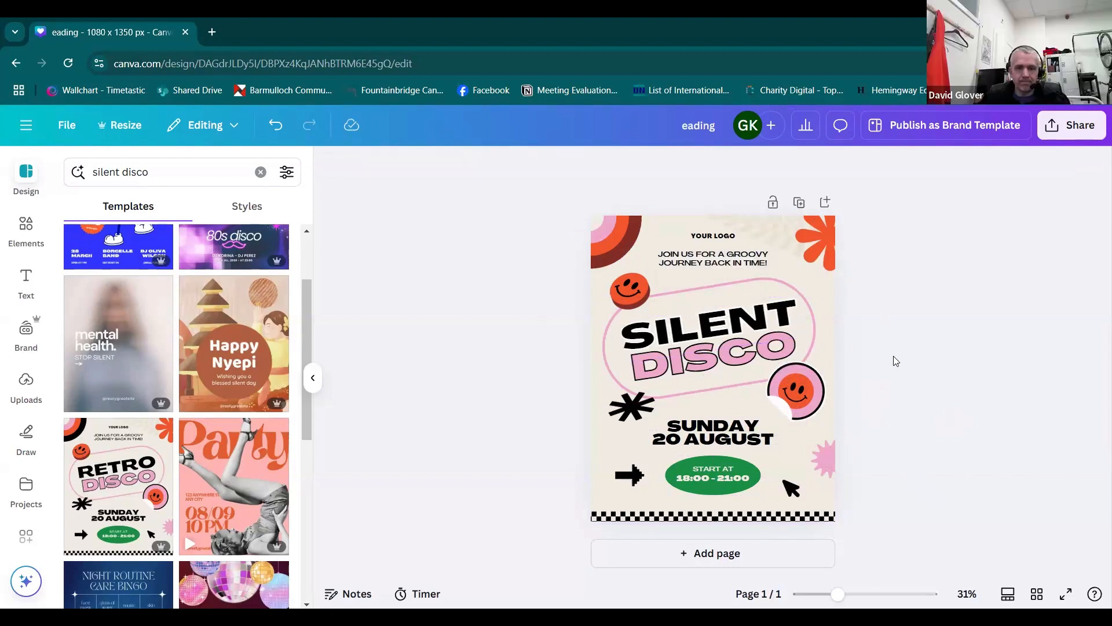
- Search the graphics elements for "headphones" and add the glowing pink neon headphones to the page
click(29, 229)
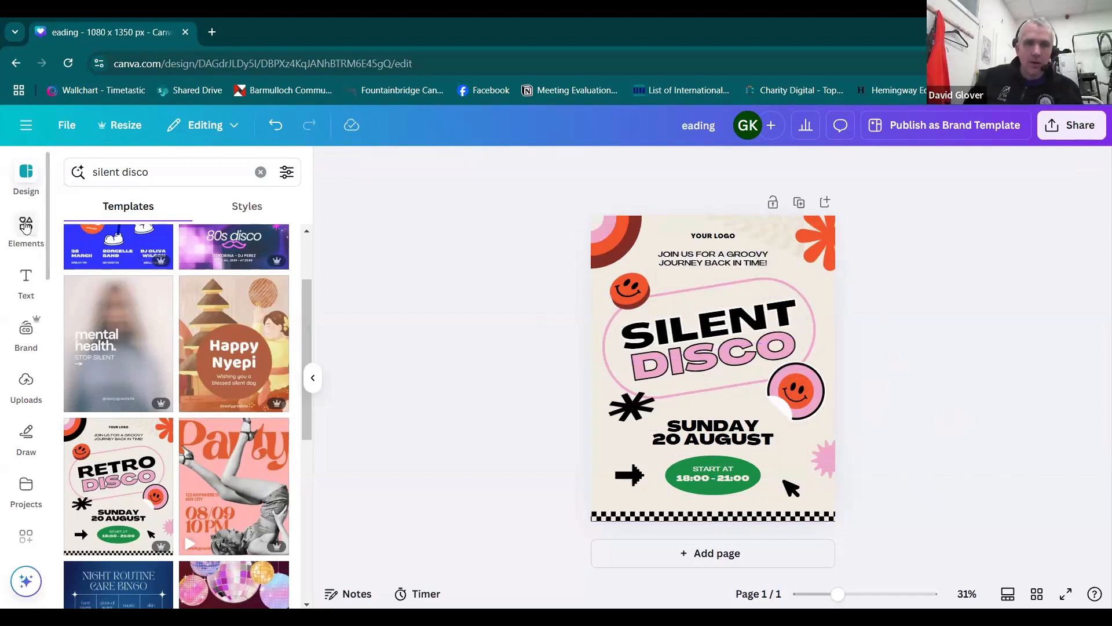
click(114, 178)
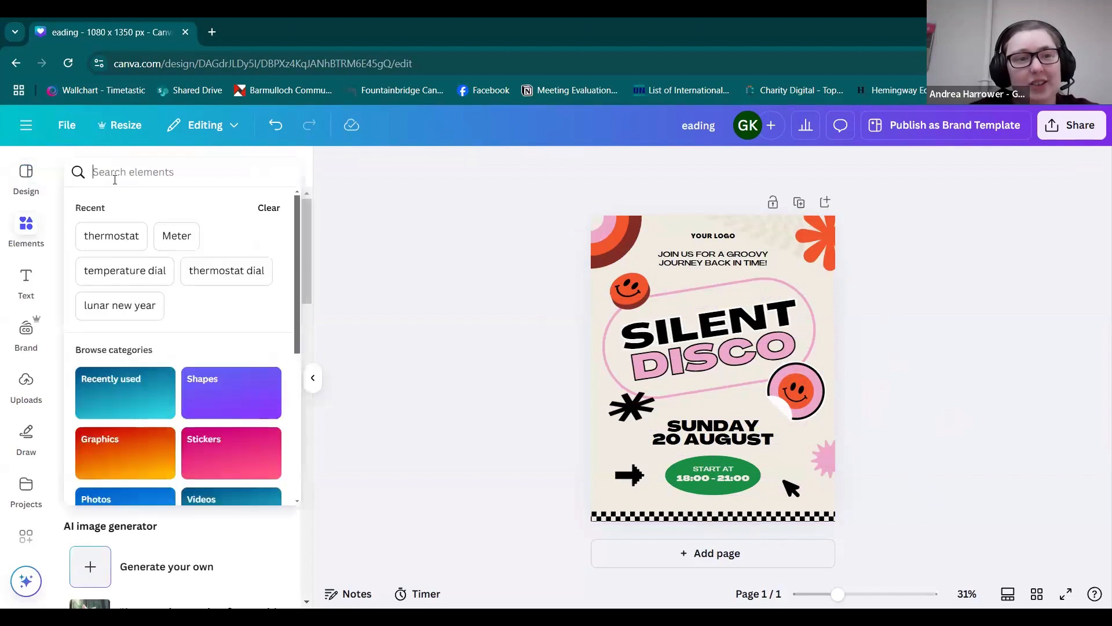
text(headphones)
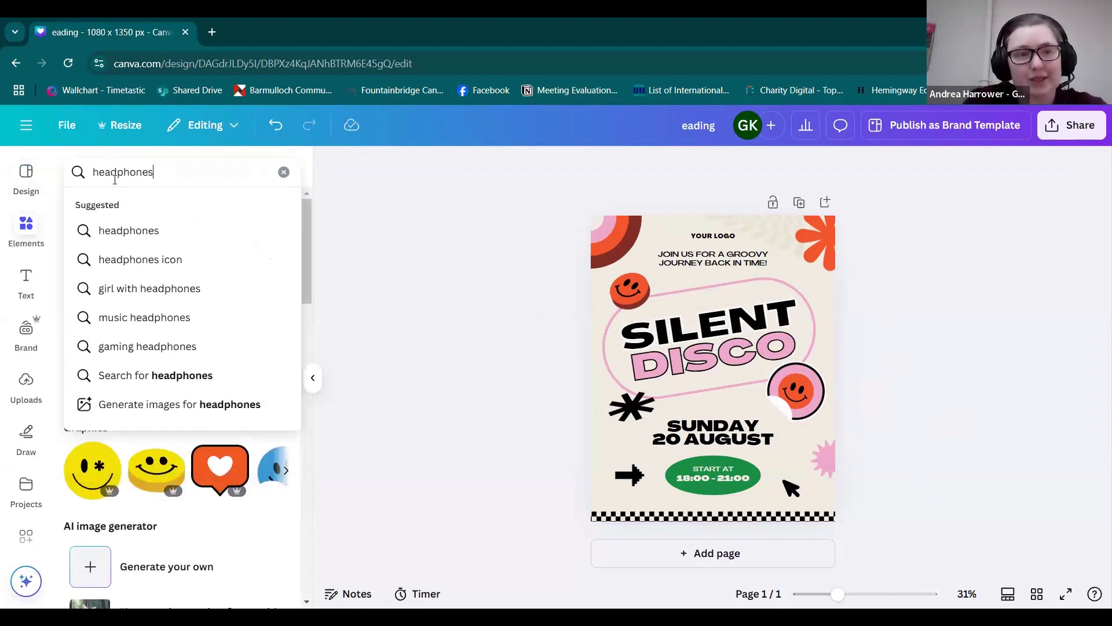
key(Return)
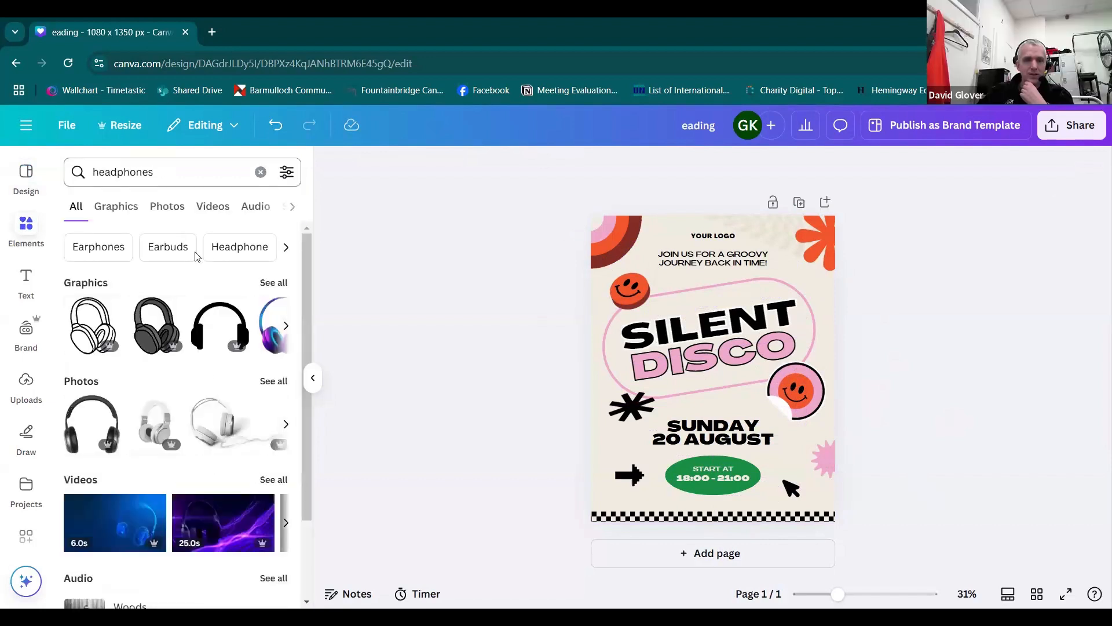
click(272, 283)
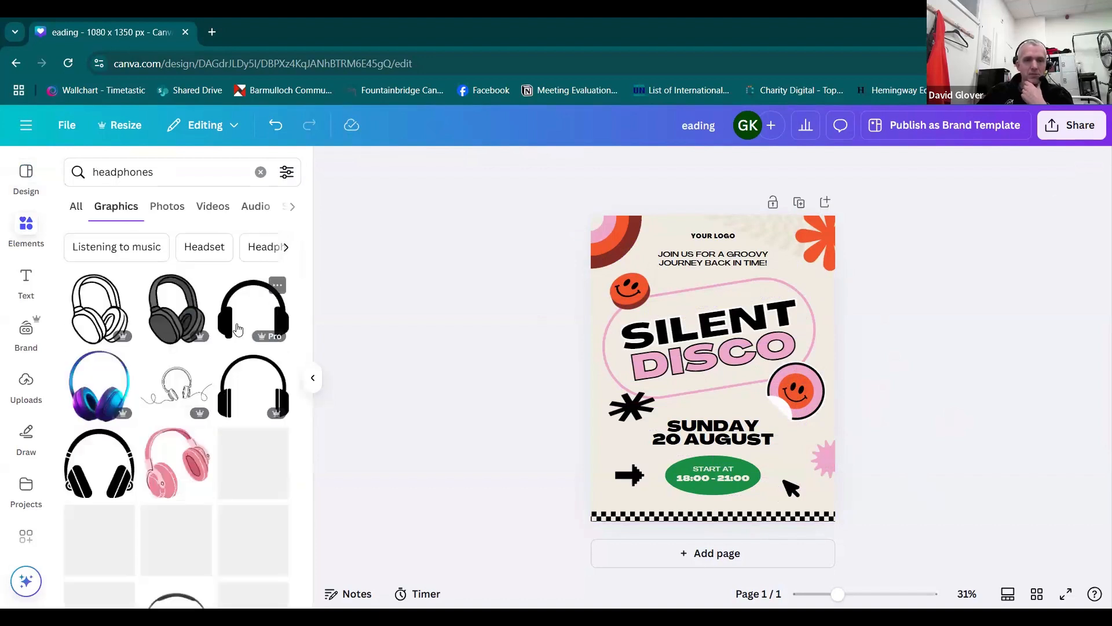
scroll(198, 455, down, 5)
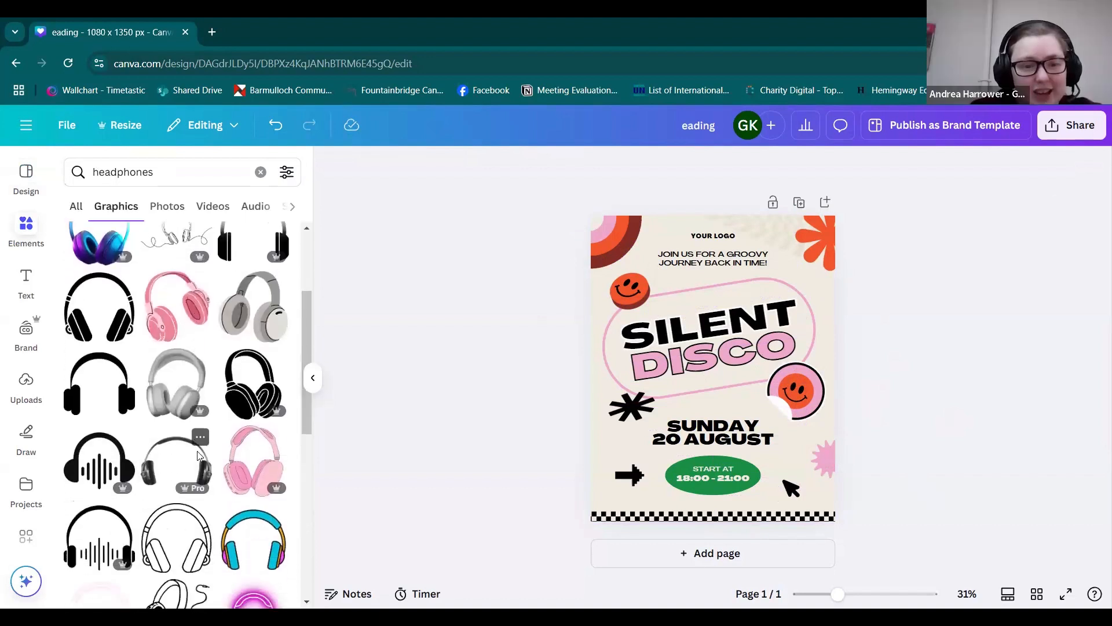
scroll(198, 456, down, 1)
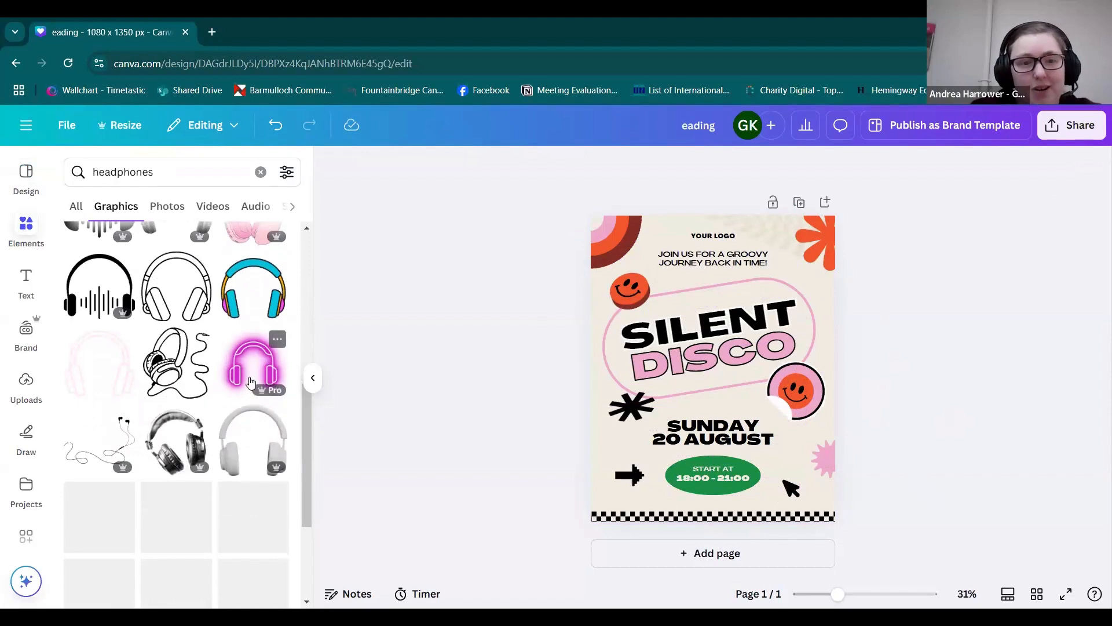
click(250, 382)
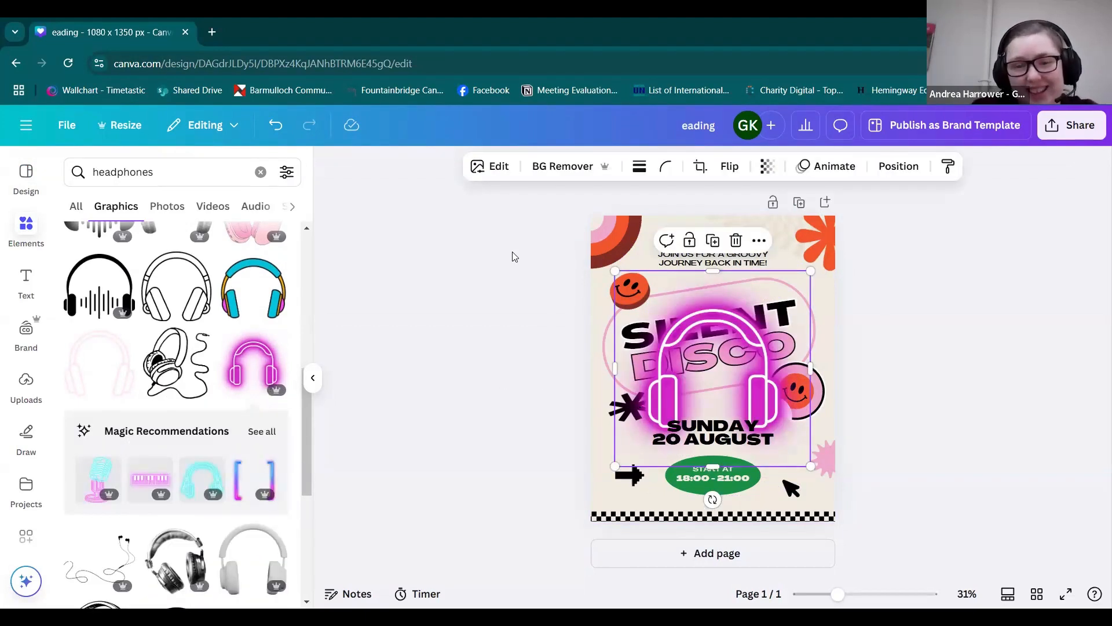
- Remove the pink-ringed smiley sticker and put the neon headphones in its place, shrunk and tilted clockwise below the end of DISCO
click(820, 388)
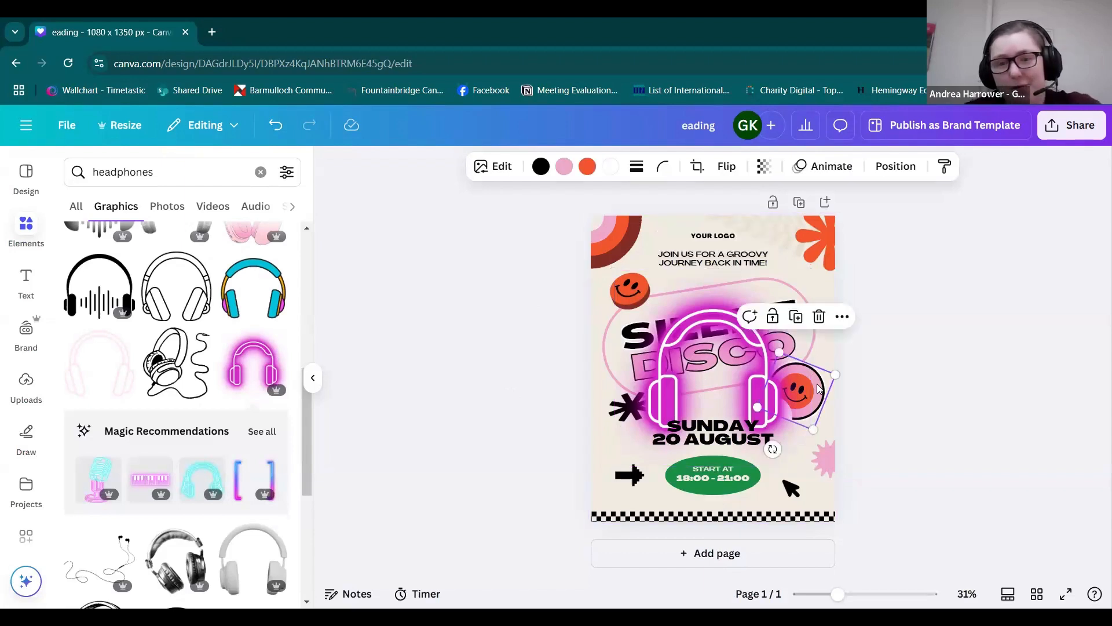
click(767, 393)
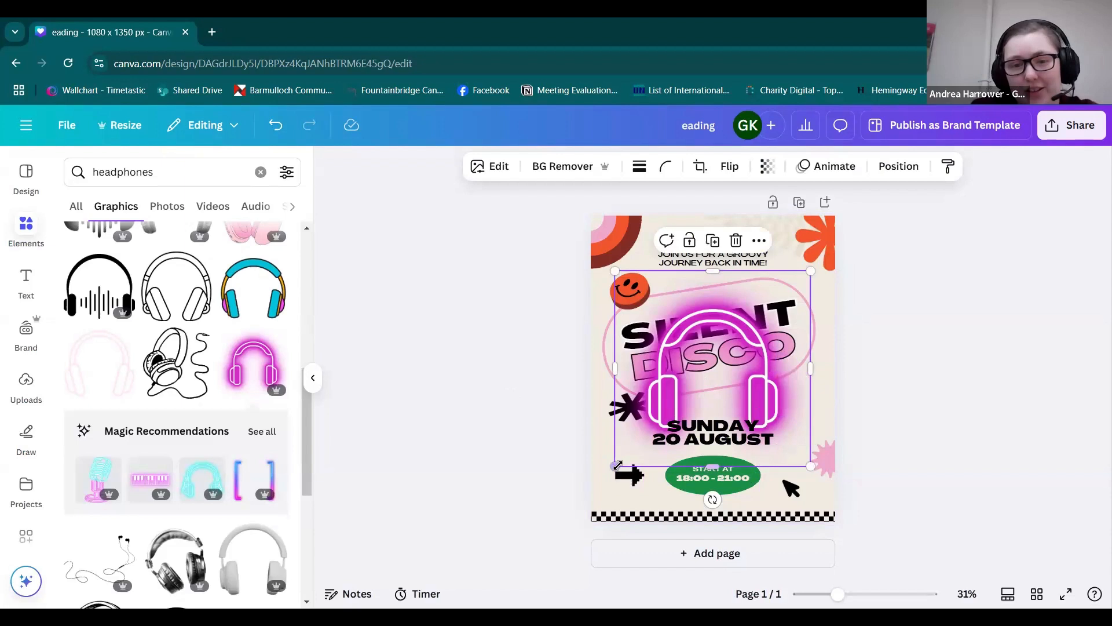
drag(616, 466, 739, 345)
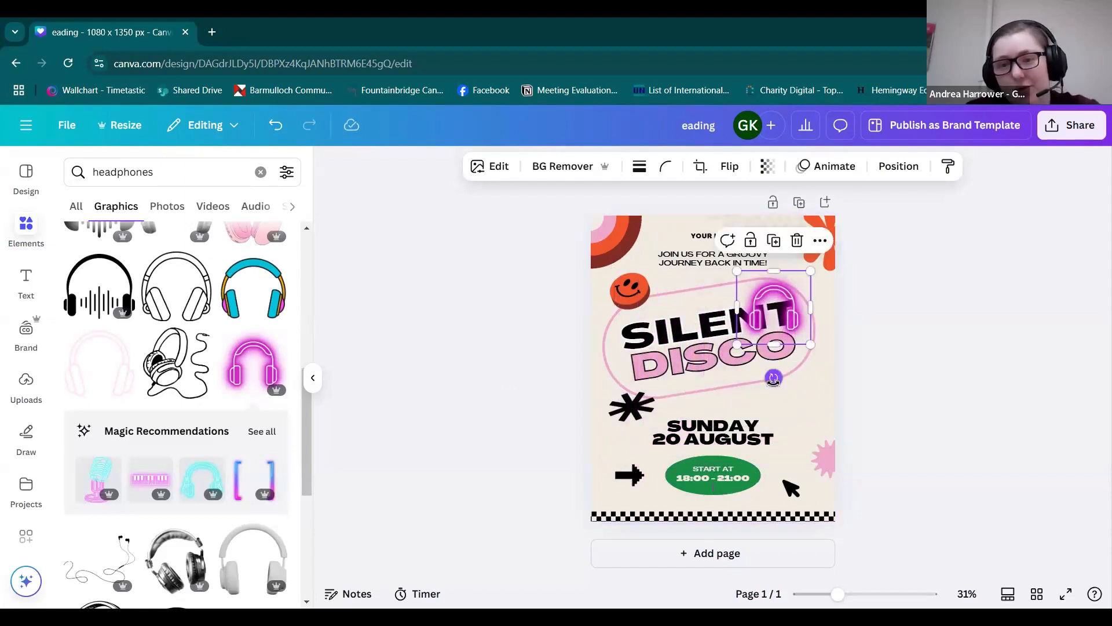
drag(772, 380, 738, 376)
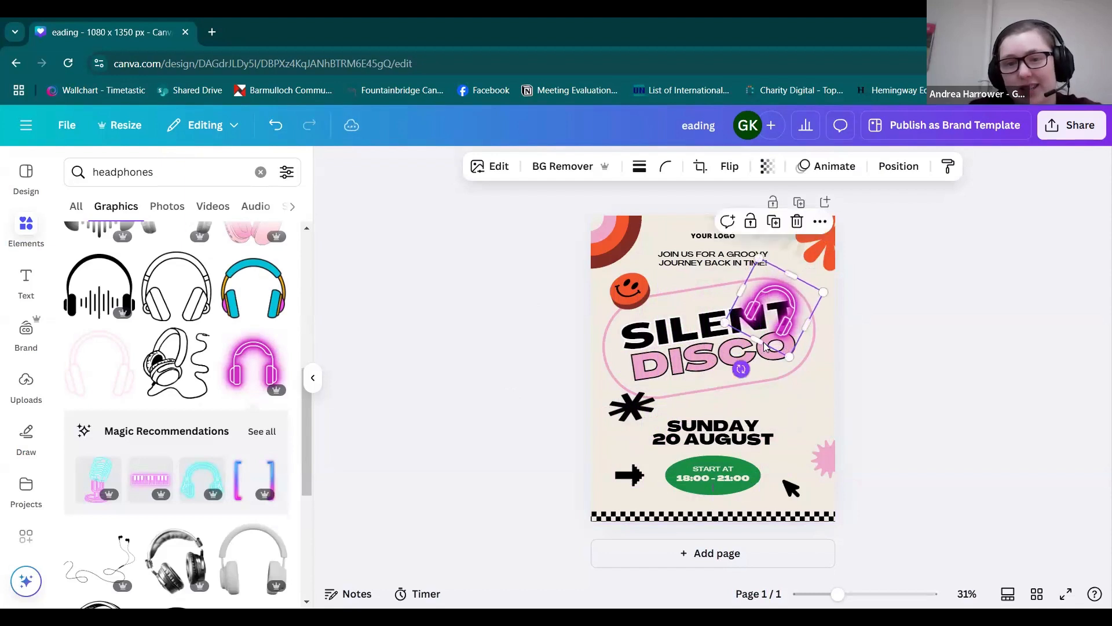
drag(779, 339, 794, 402)
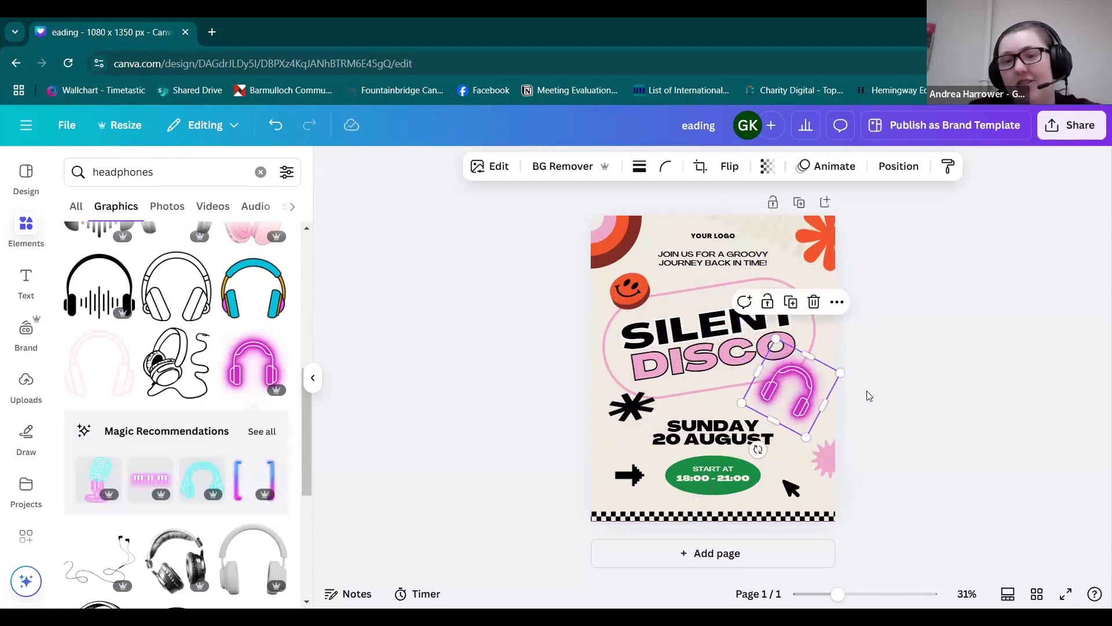
click(866, 391)
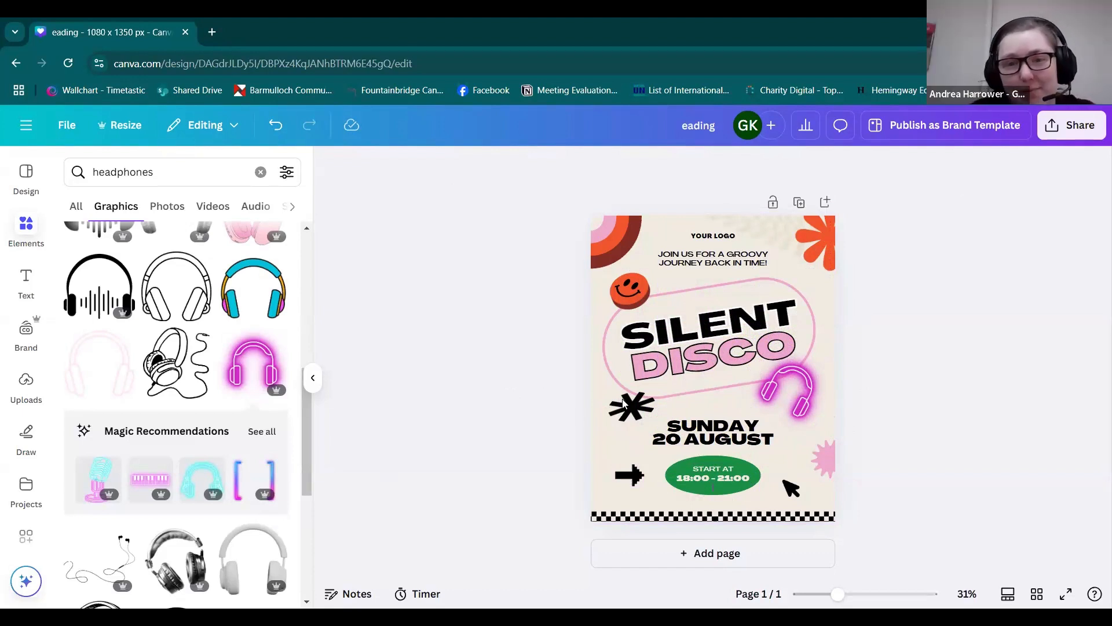
- Delete the YOUR LOGO placeholder text above the tagline
click(702, 240)
key(Delete)
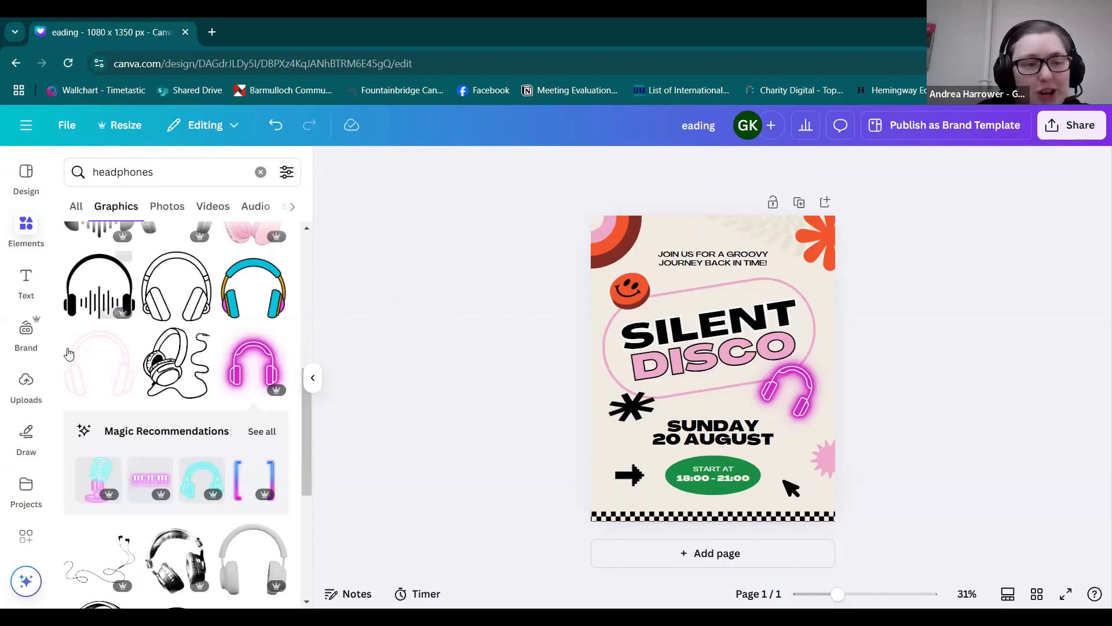
- Apply the brand kit's Climate Action Fife Colours palette to the page, giving it a red background
click(25, 336)
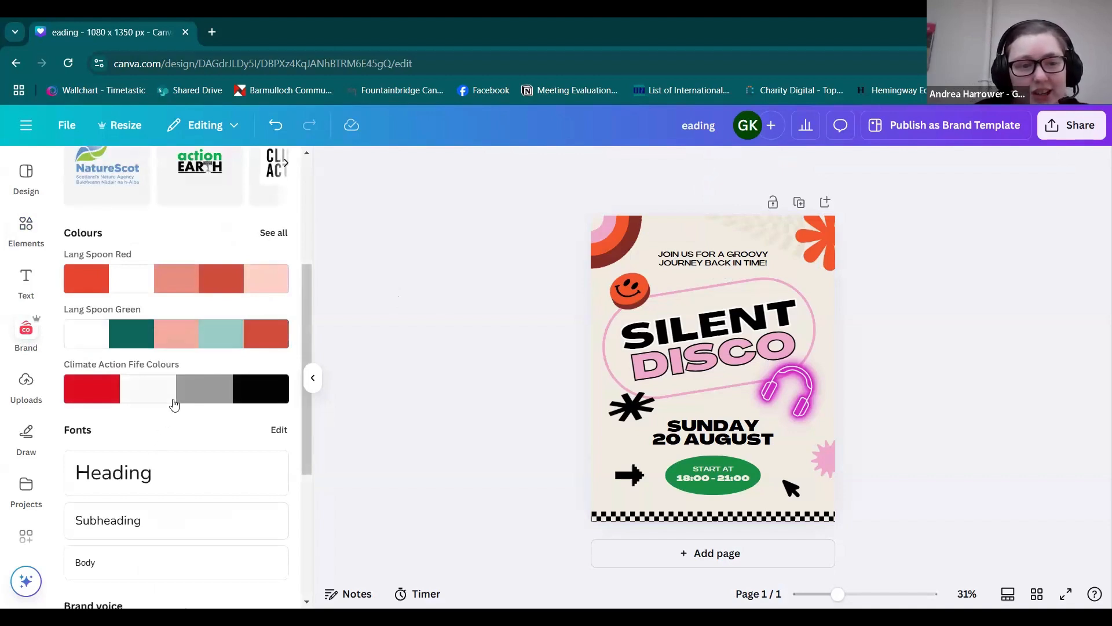
mouse_move(180, 394)
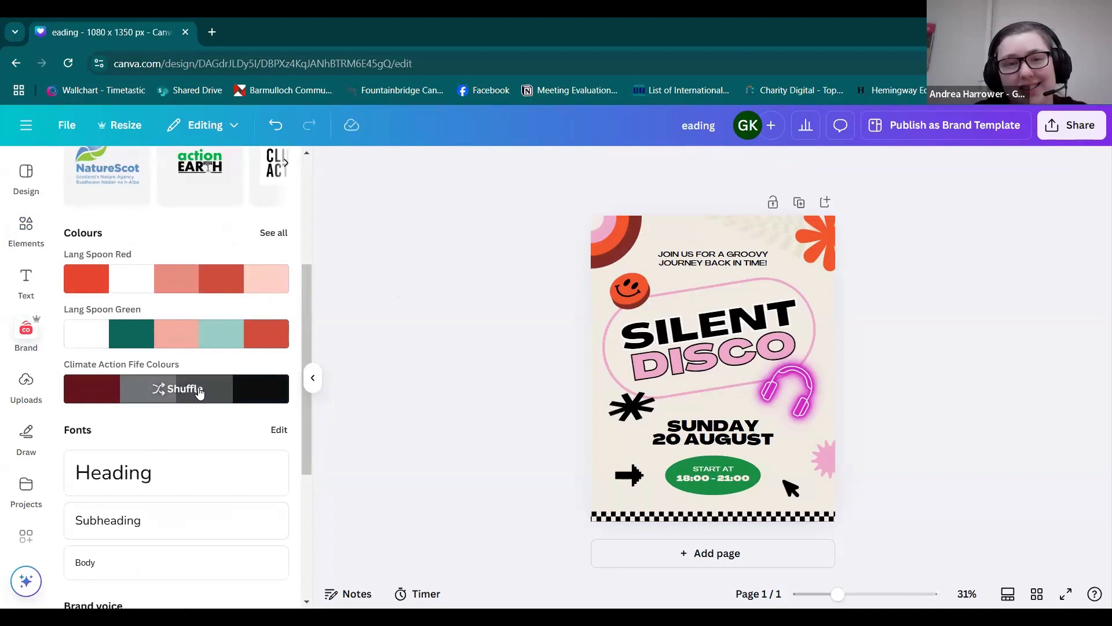
click(199, 393)
click(403, 332)
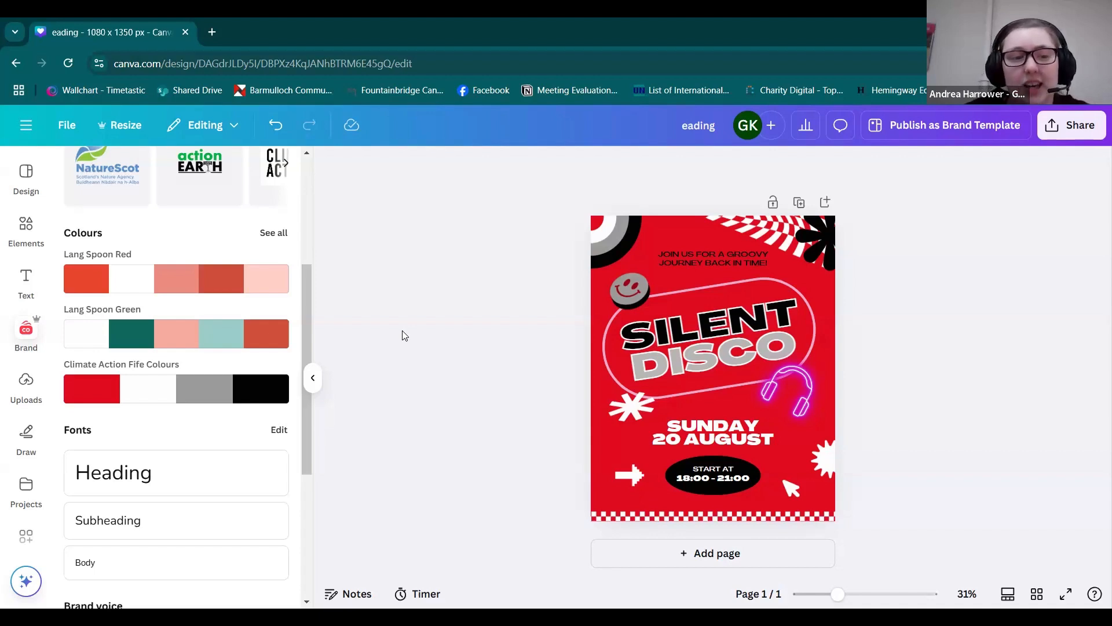
- Shuffle the Climate Action Fife Colours through the white, grey and black background variants and back to the red one
mouse_move(165, 393)
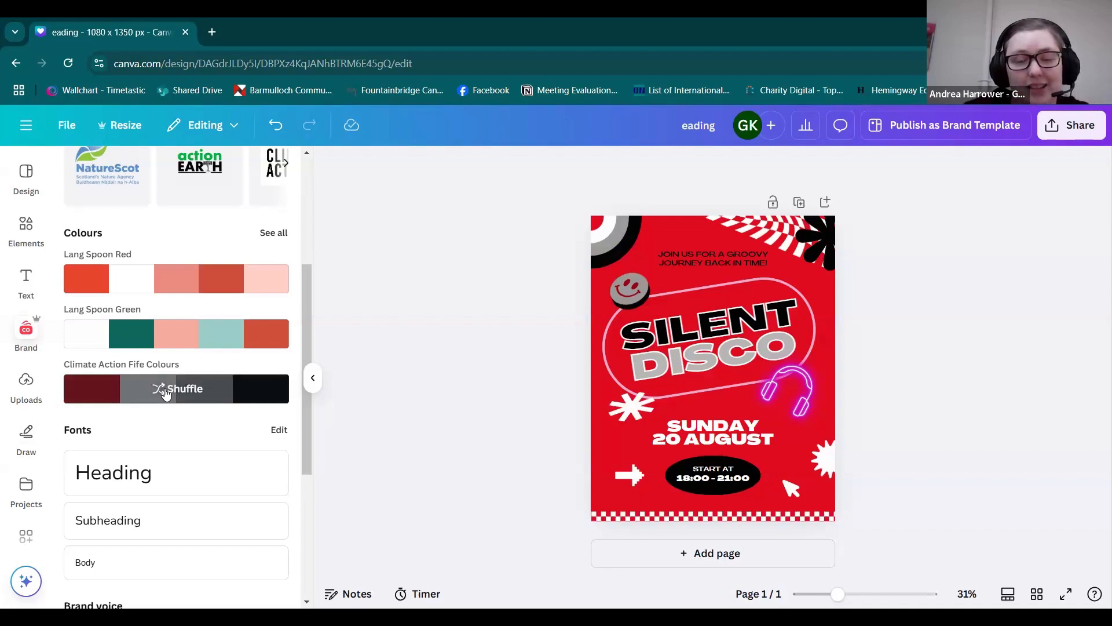
click(165, 393)
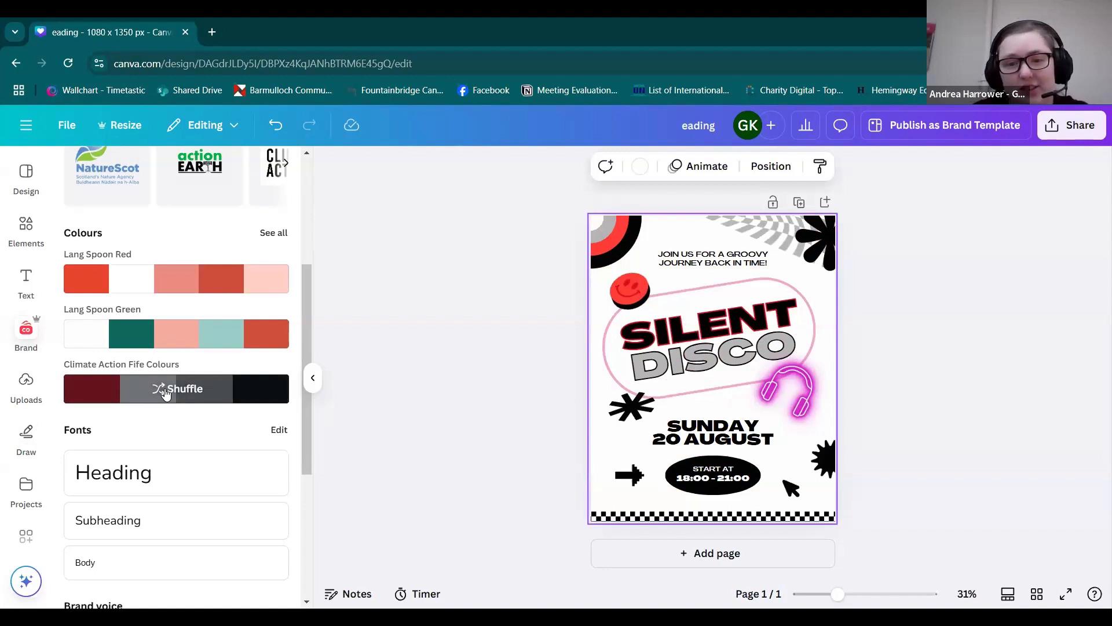
click(165, 393)
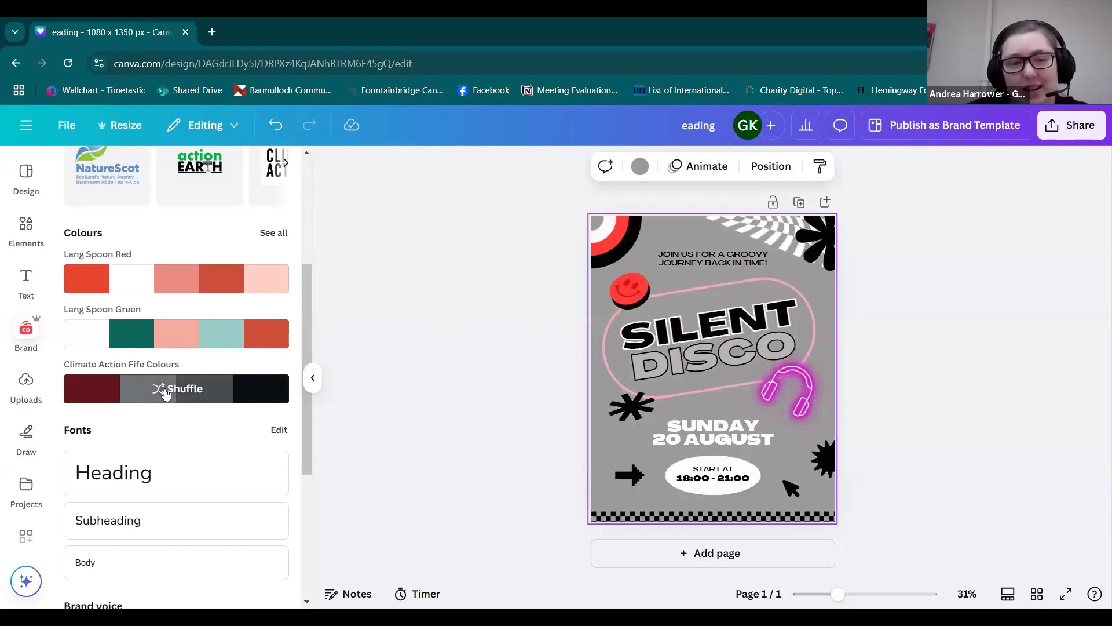
click(165, 393)
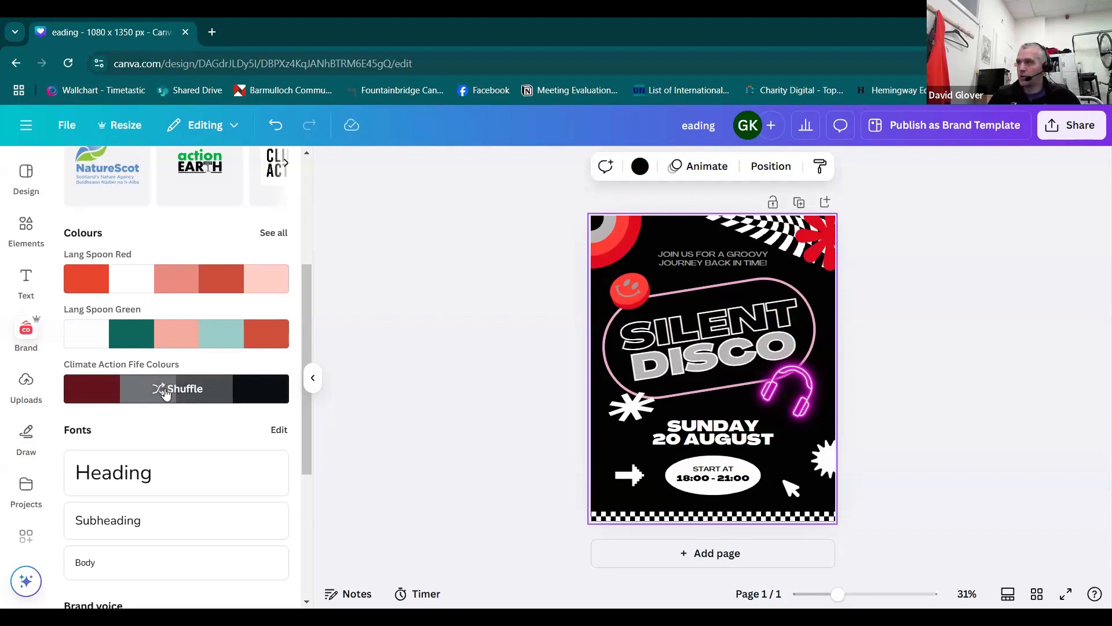
click(165, 392)
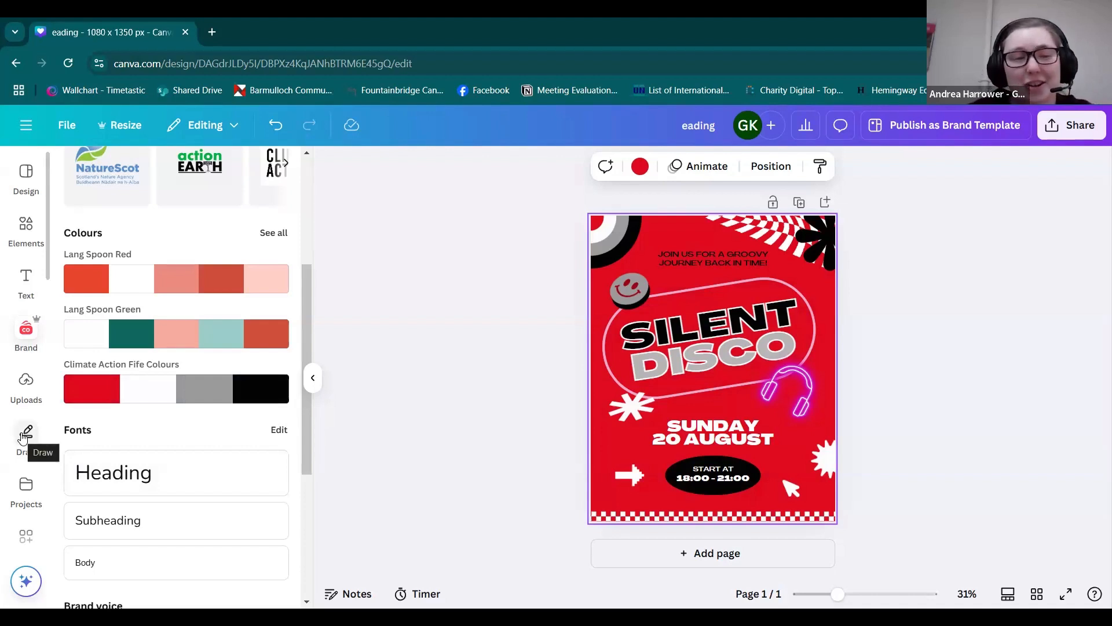
- Generate Magic Media images from the prompt "People having fun at a silent disco"
scroll(25, 440, down, 3)
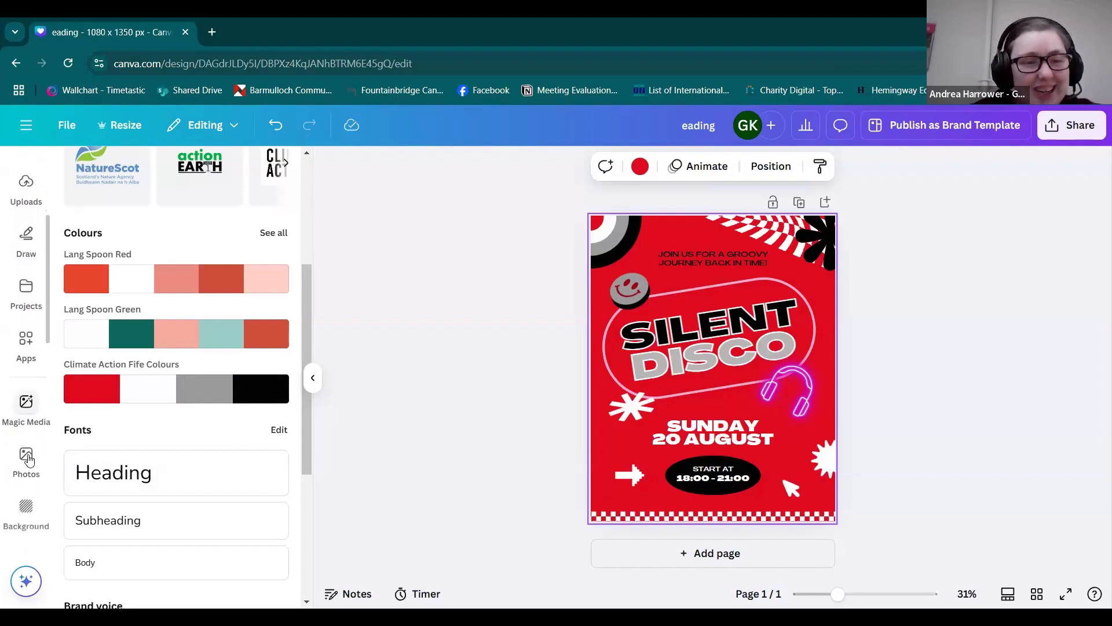
click(29, 404)
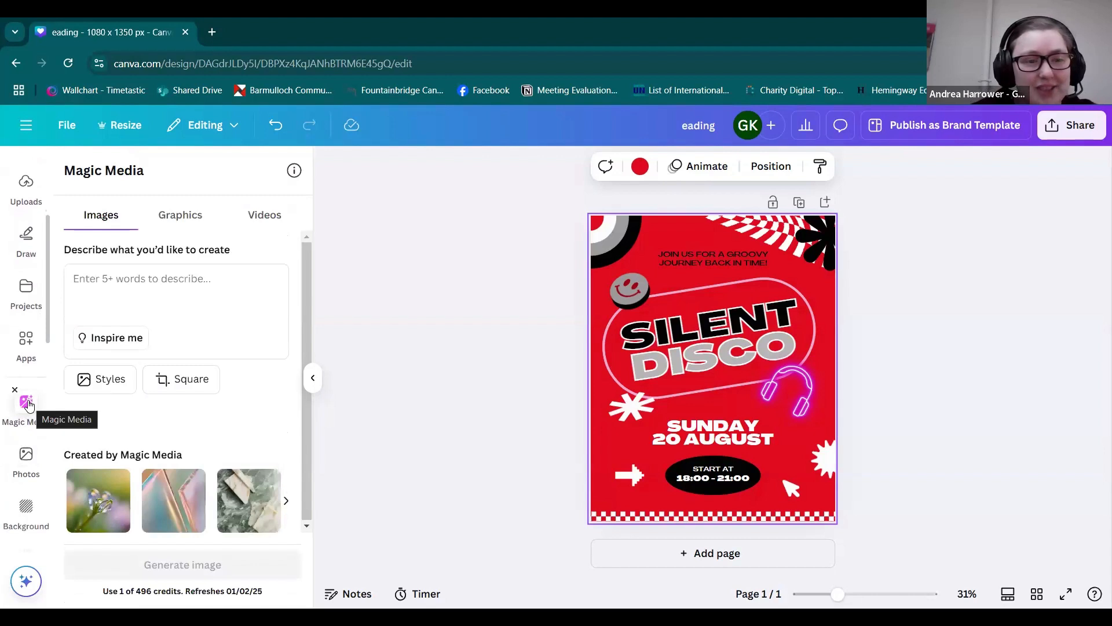
click(171, 282)
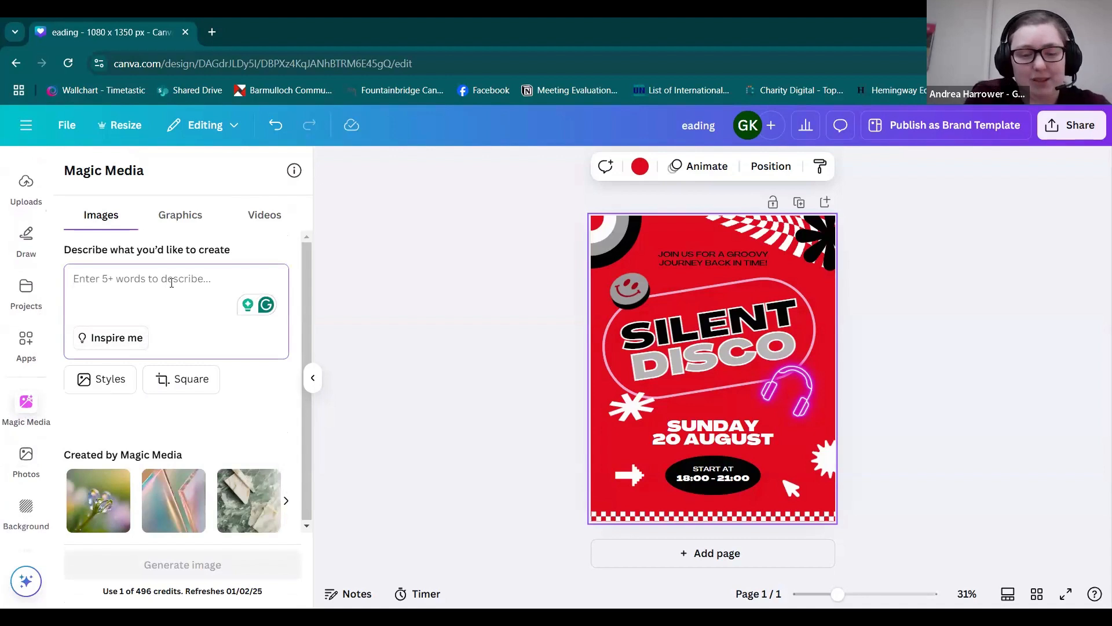
text(People having )
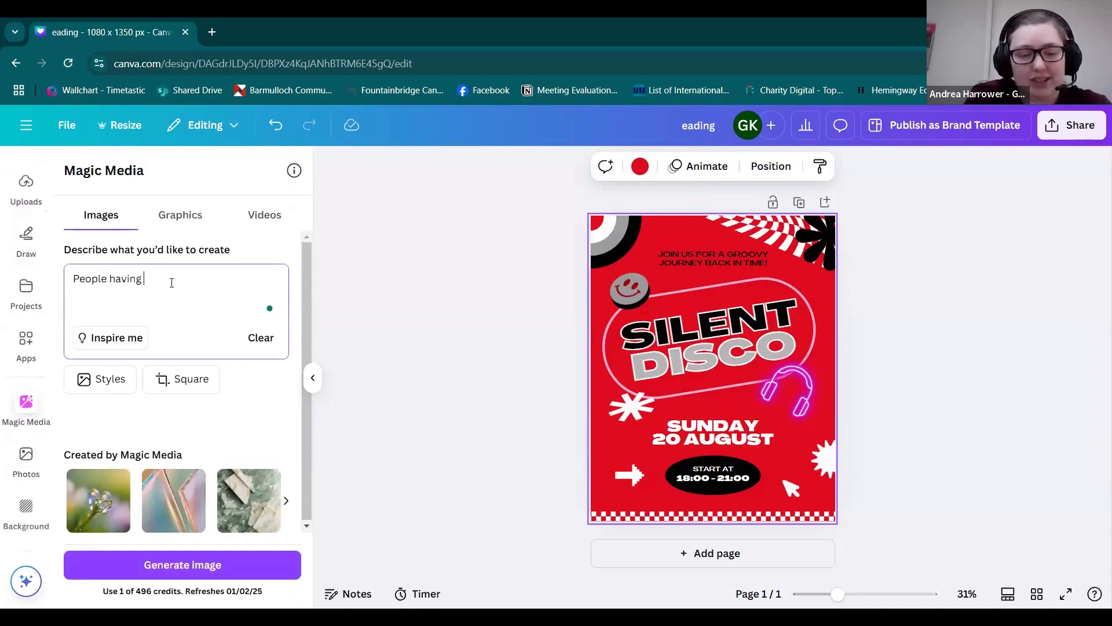
text(fun at a)
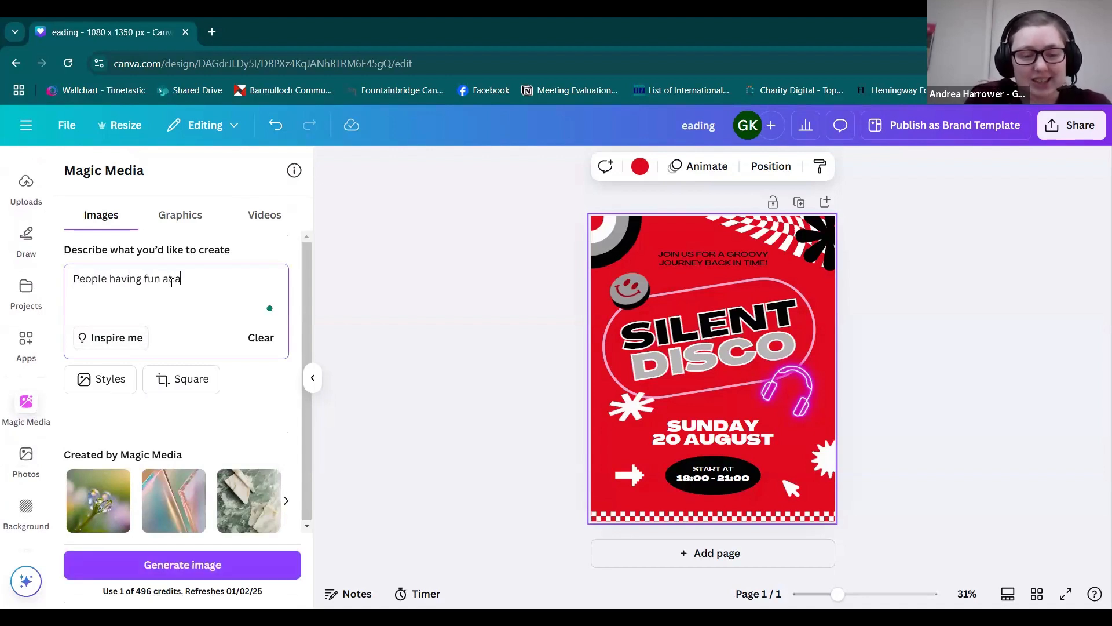
text( silent)
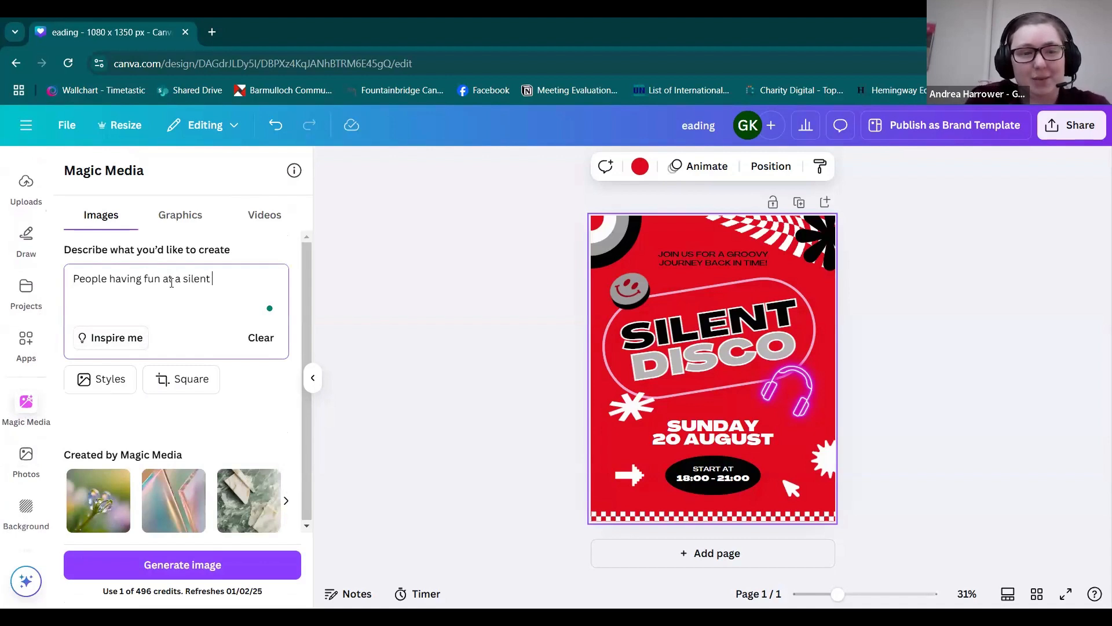
text( di)
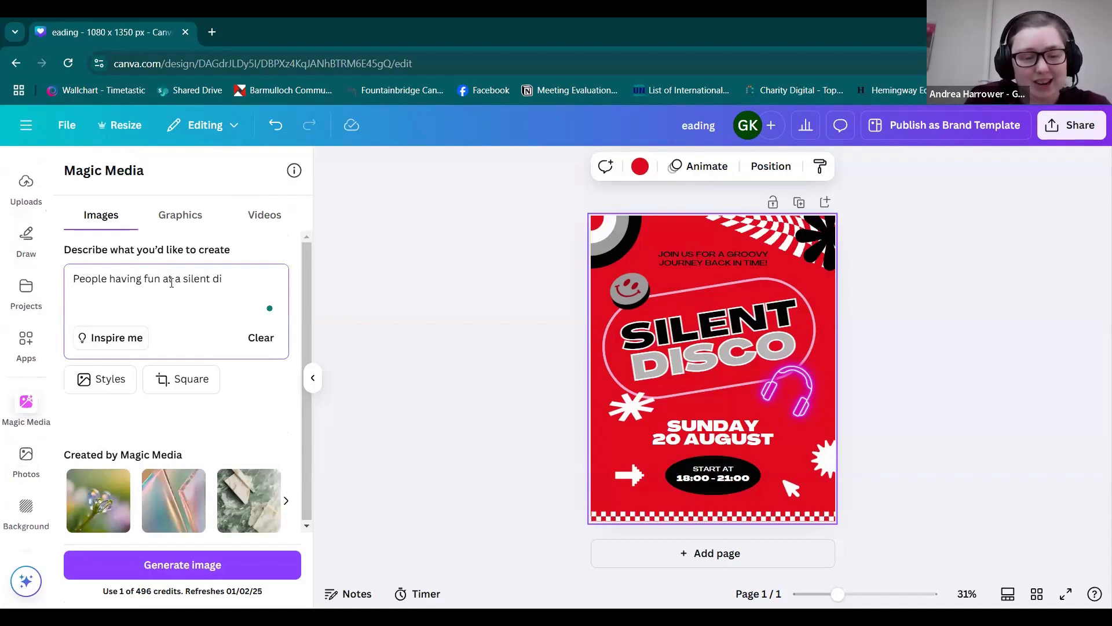
text(sco)
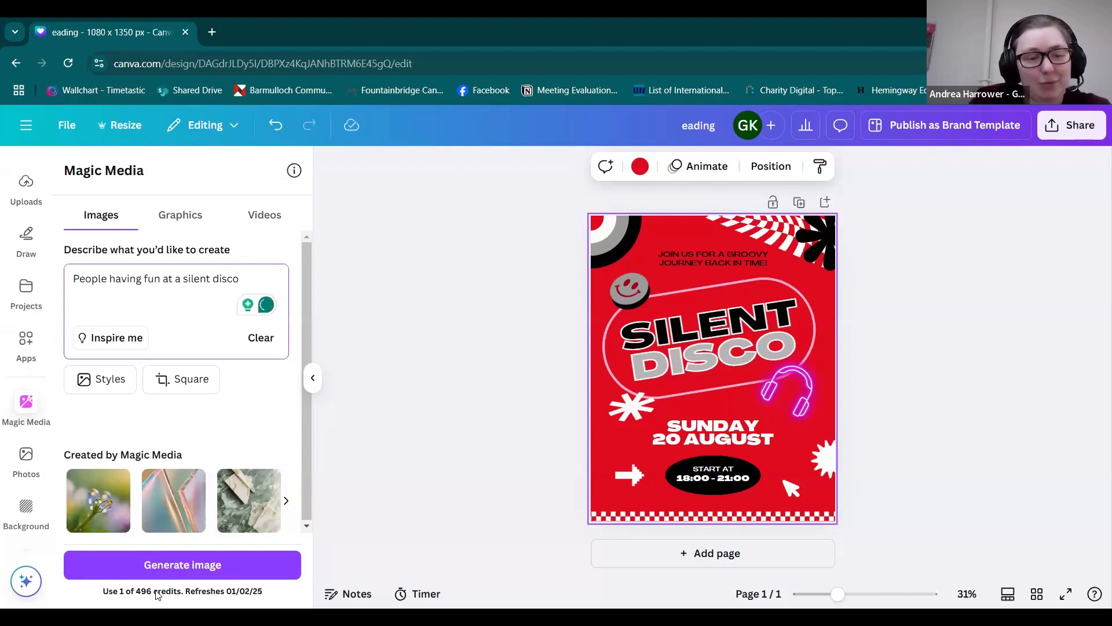
click(166, 575)
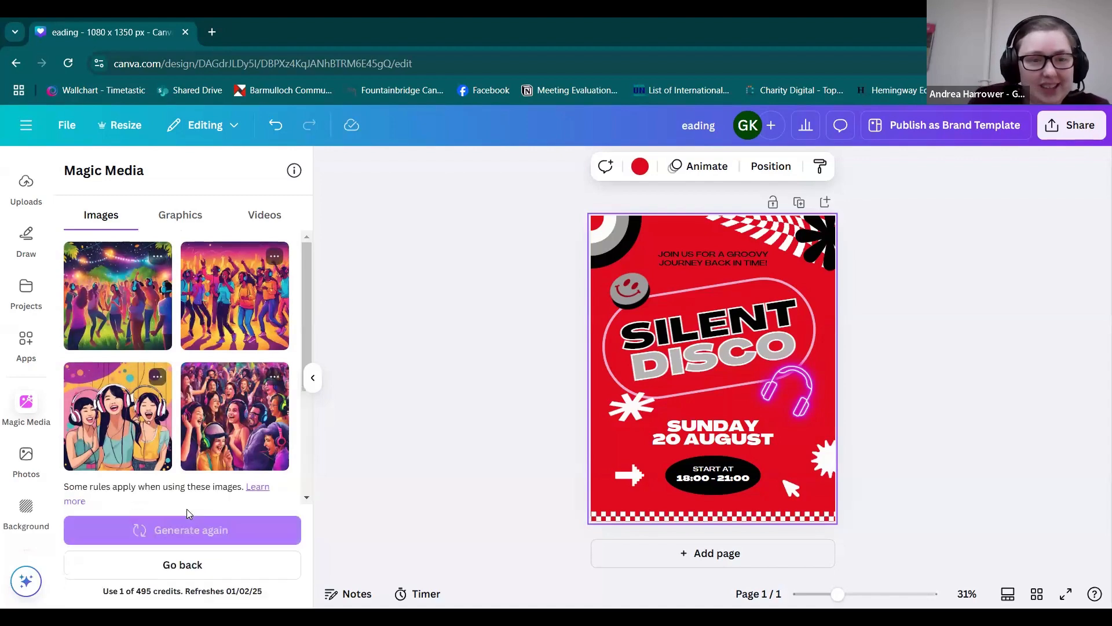
- Try the generated outdoor night-time dancing image at full page width on the poster and delete it
click(132, 309)
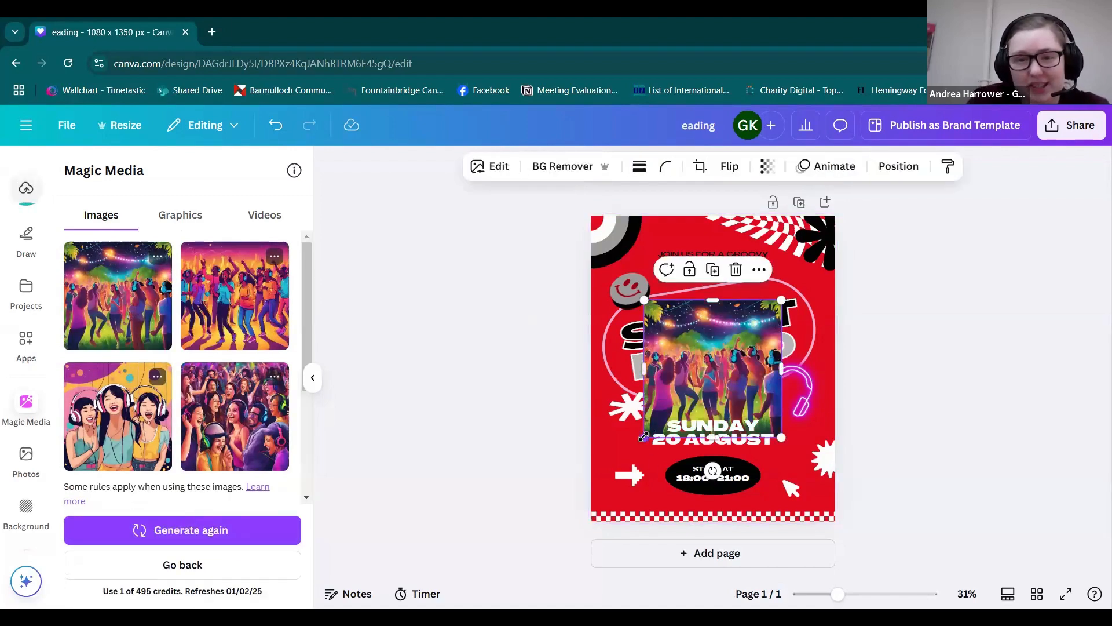
drag(644, 437, 592, 489)
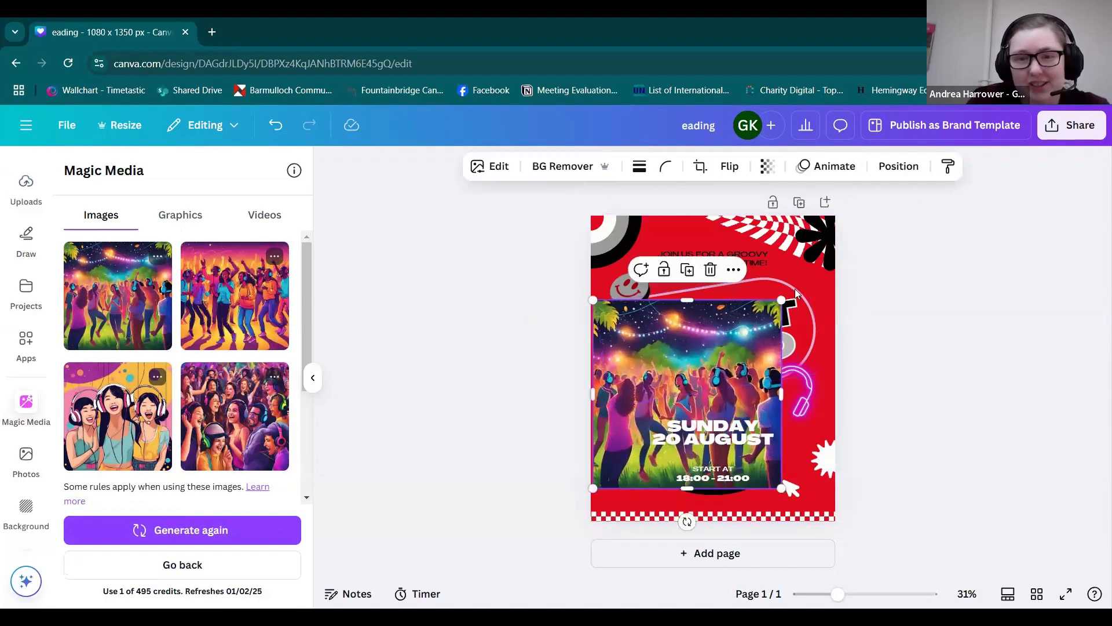
drag(781, 301, 829, 240)
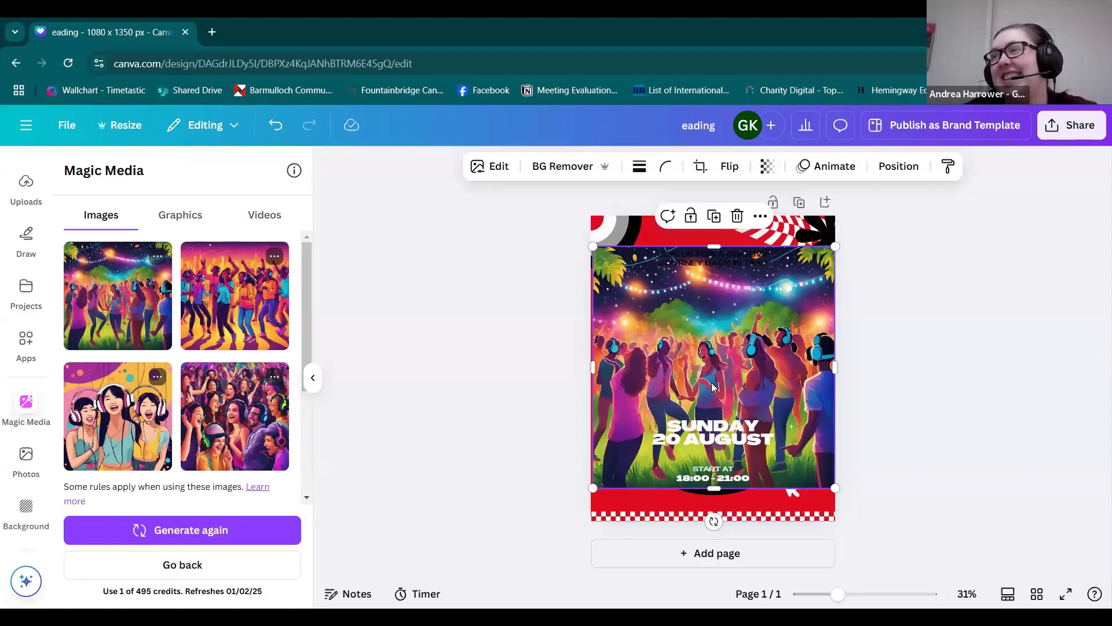
key(Delete)
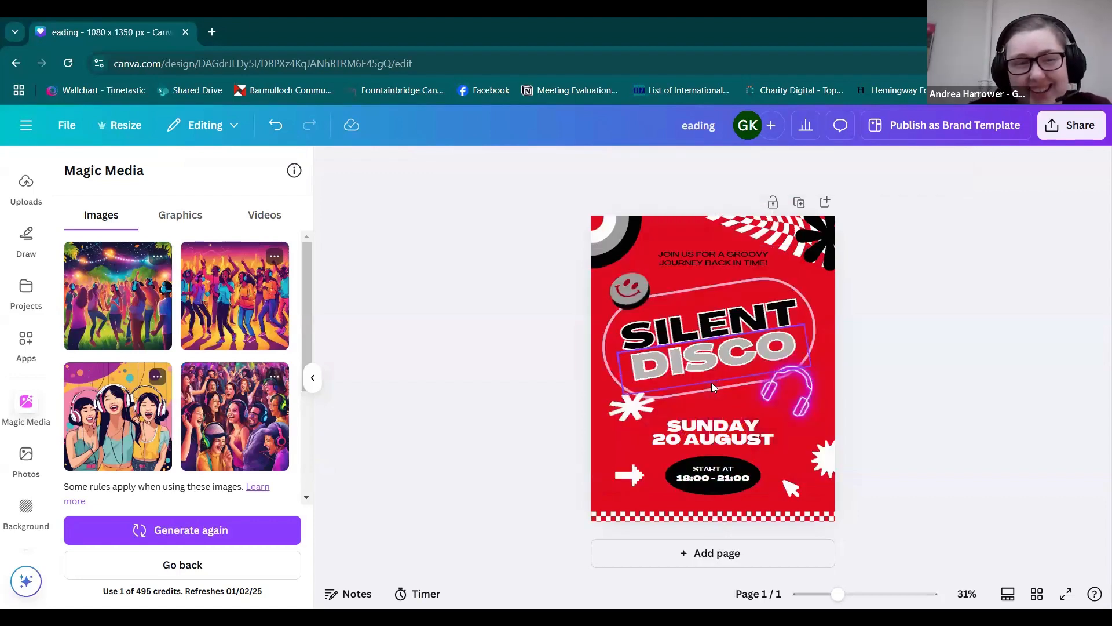
scroll(268, 390, down, 3)
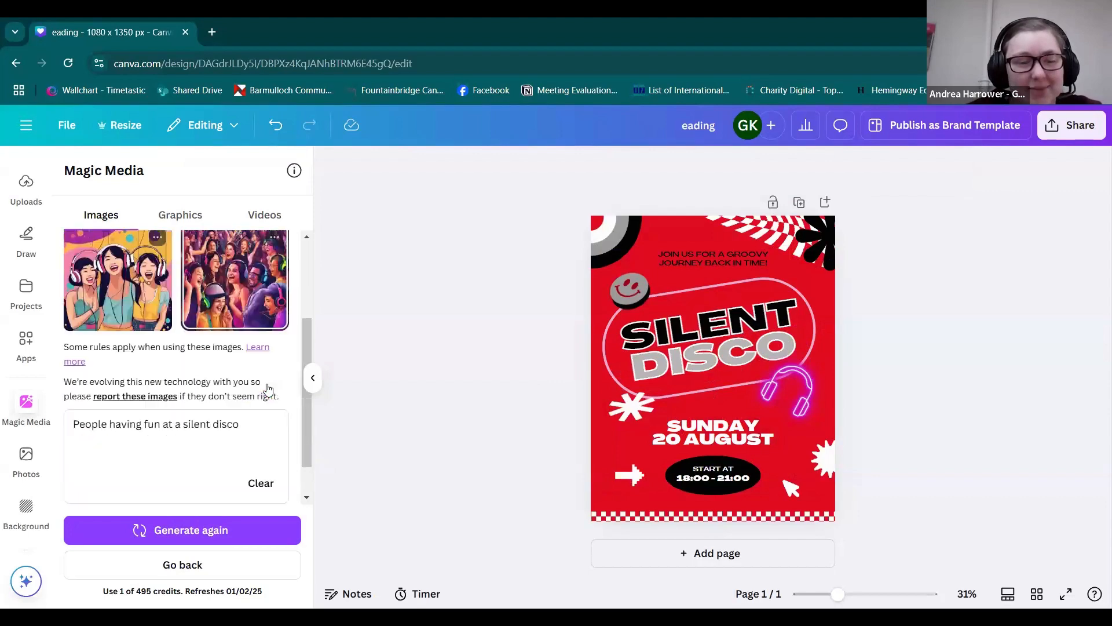
scroll(268, 389, up, 3)
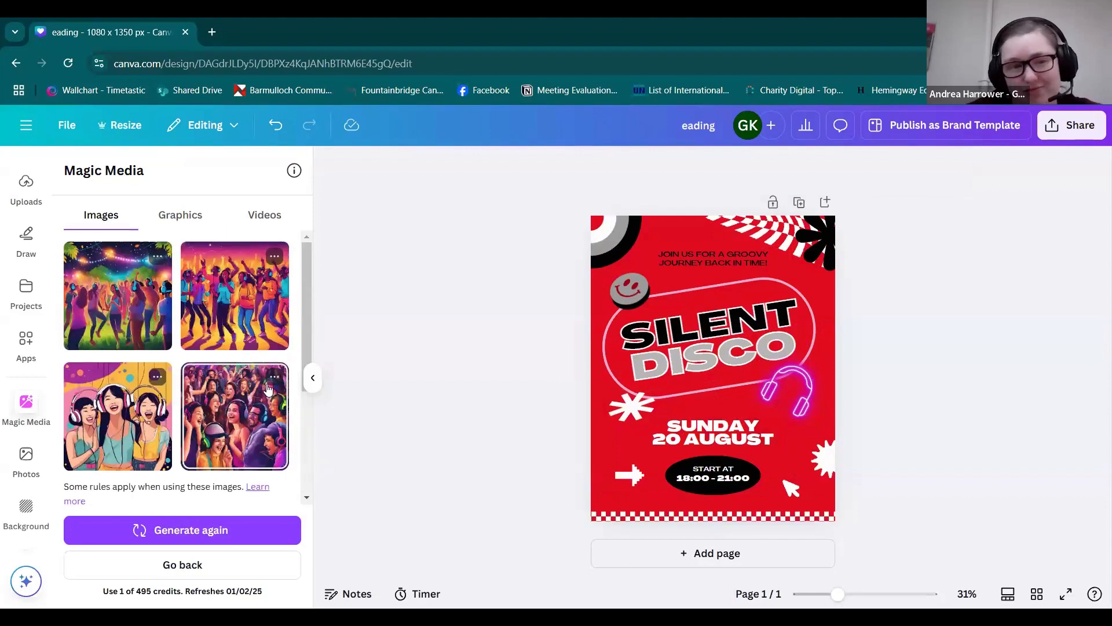
scroll(245, 395, down, 3)
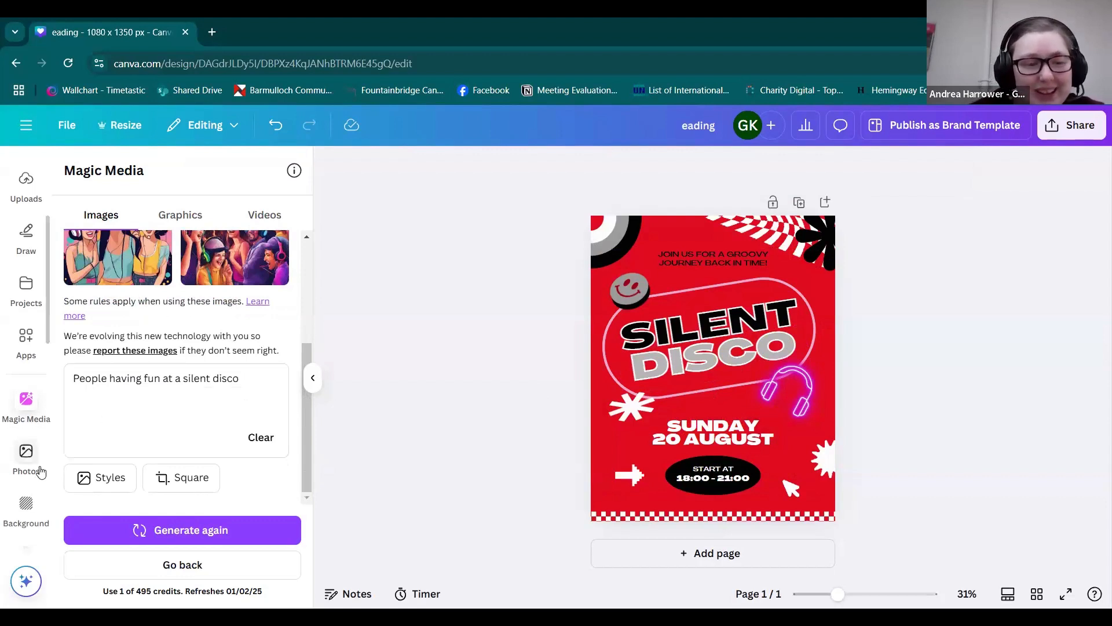
scroll(34, 463, down, 5)
scroll(41, 470, up, 5)
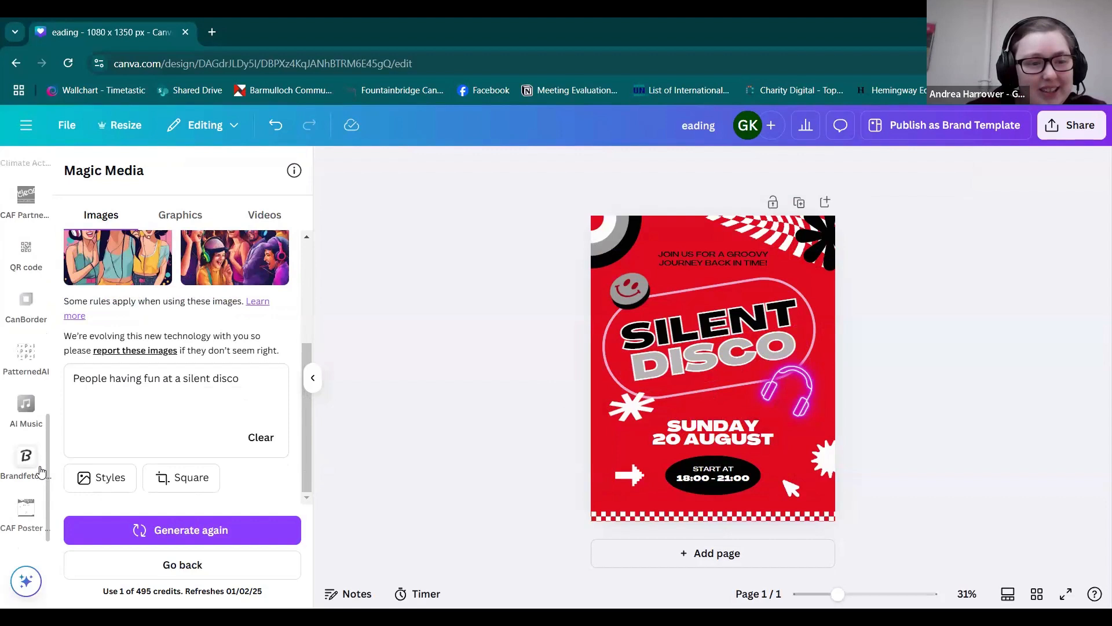
scroll(39, 475, up, 4)
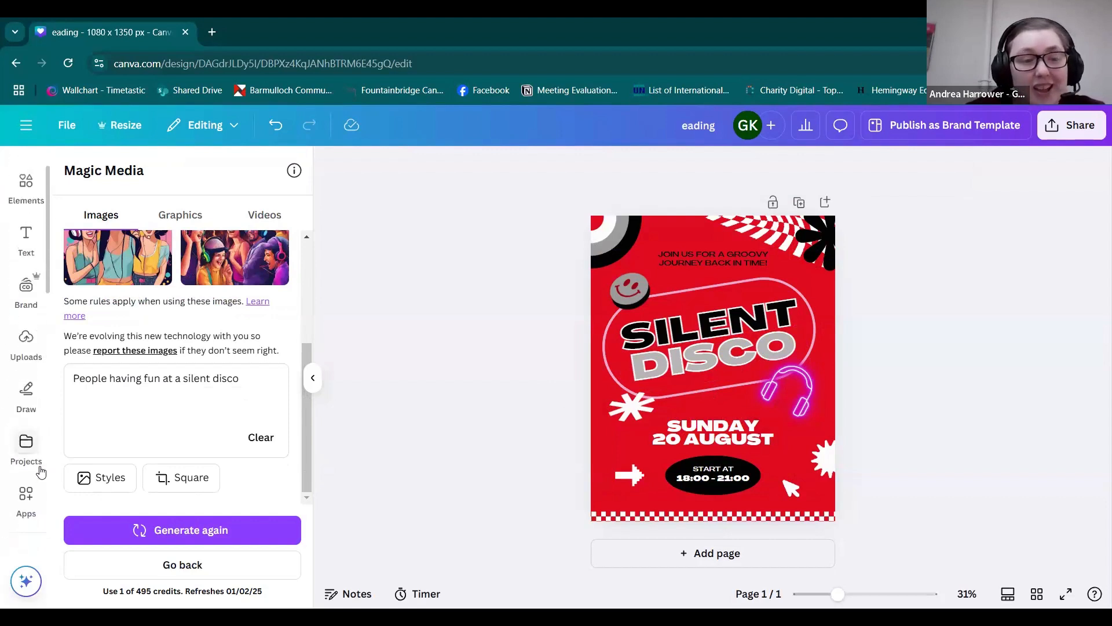
click(30, 498)
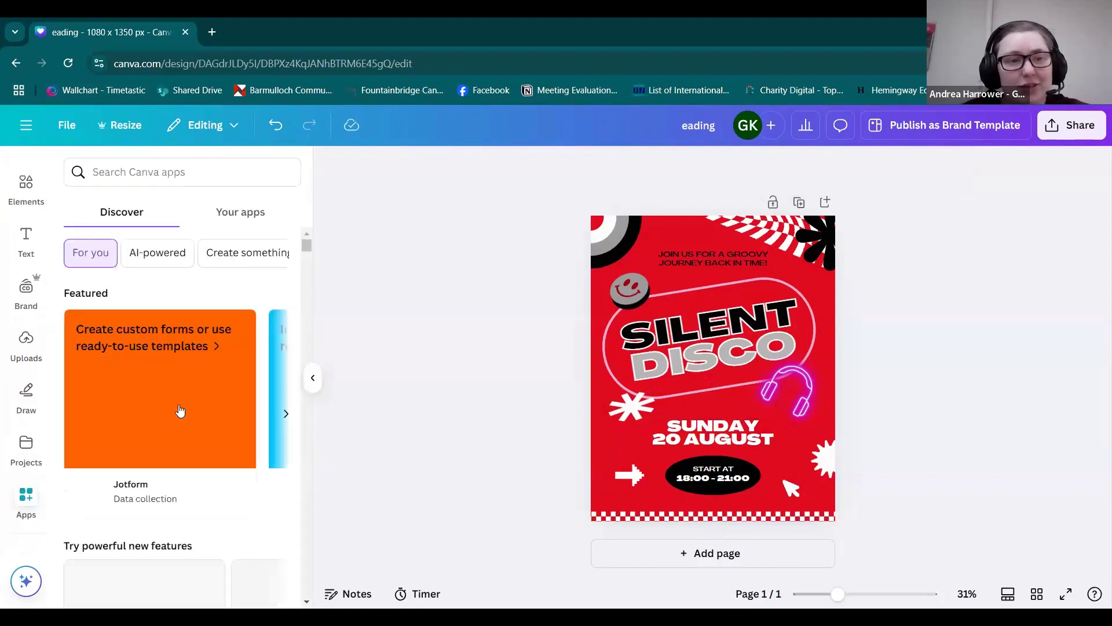
click(238, 222)
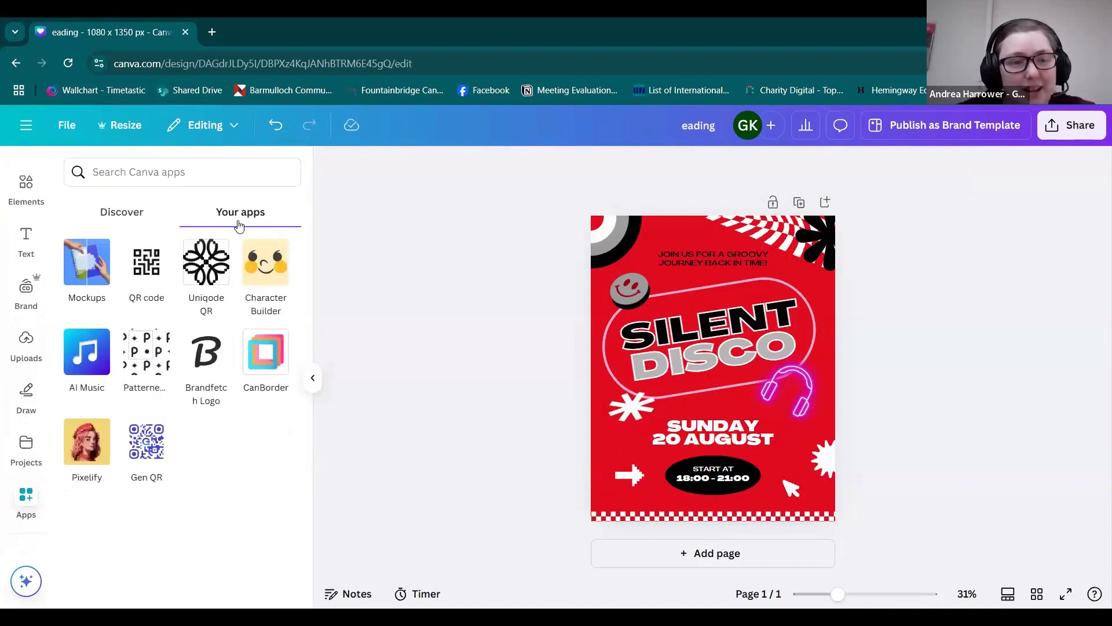
click(152, 273)
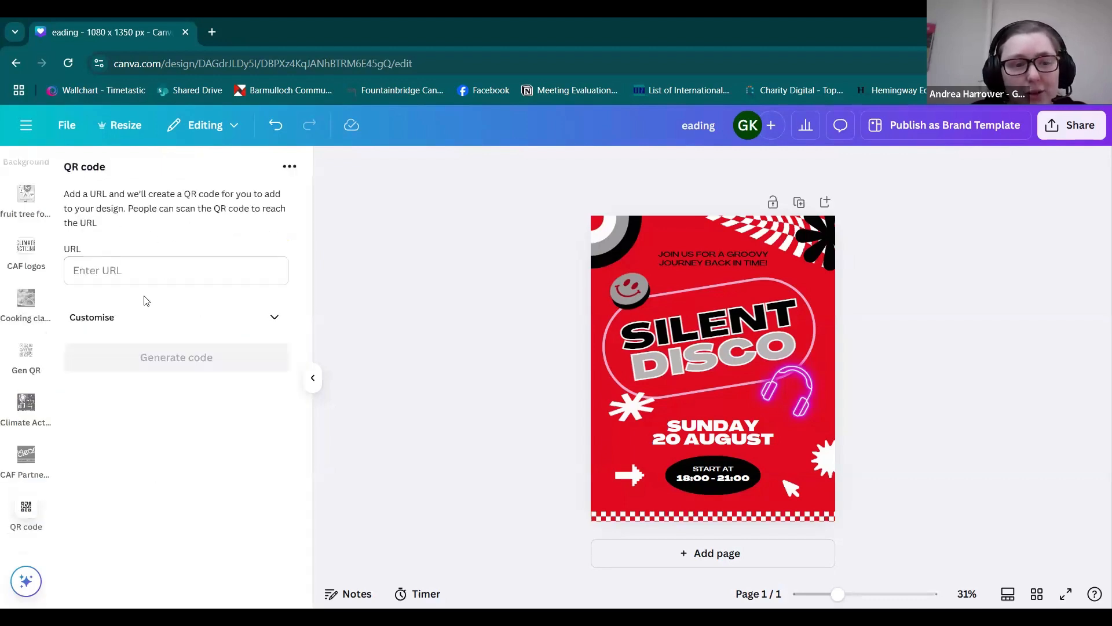
click(170, 269)
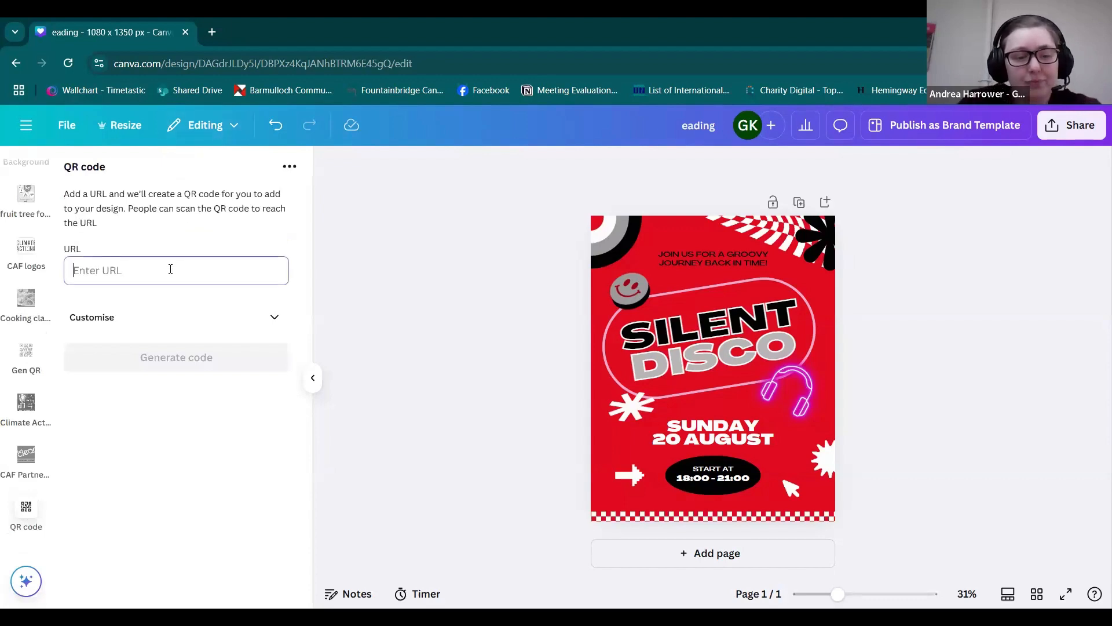
text(www.silentdisco.com)
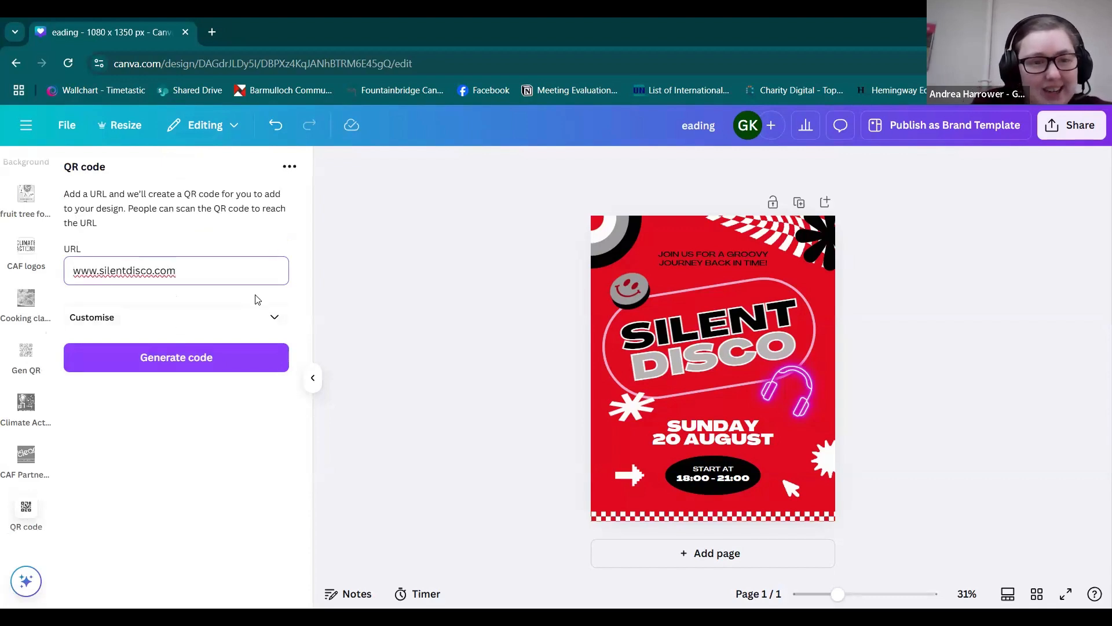
- Customise the QR code with the pink foreground colour #FF00A1 and generate it onto the poster
click(252, 315)
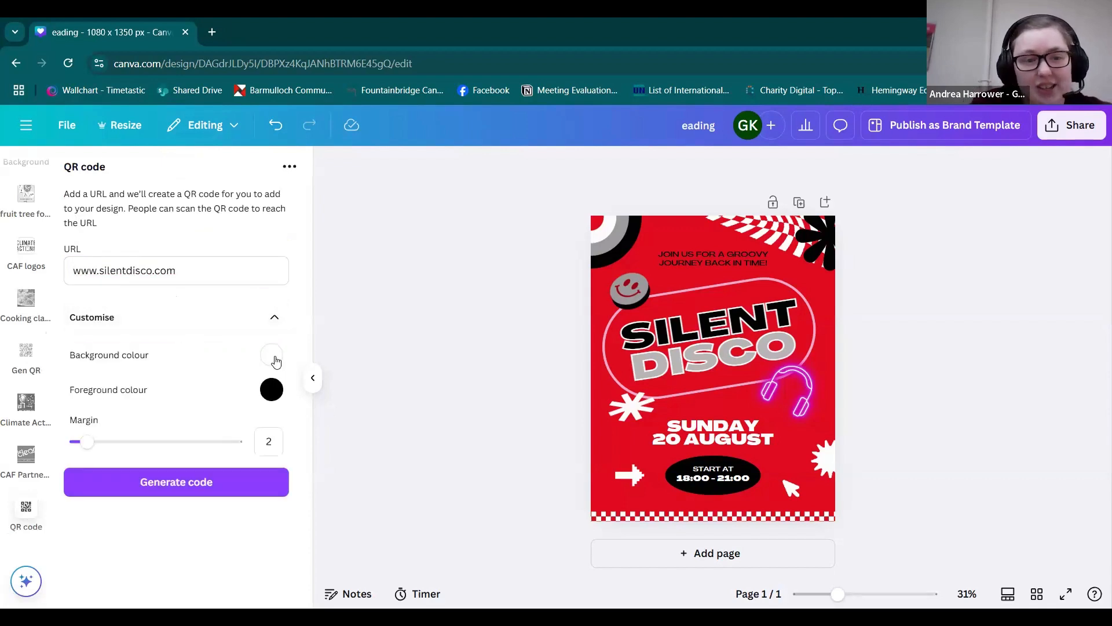
click(271, 390)
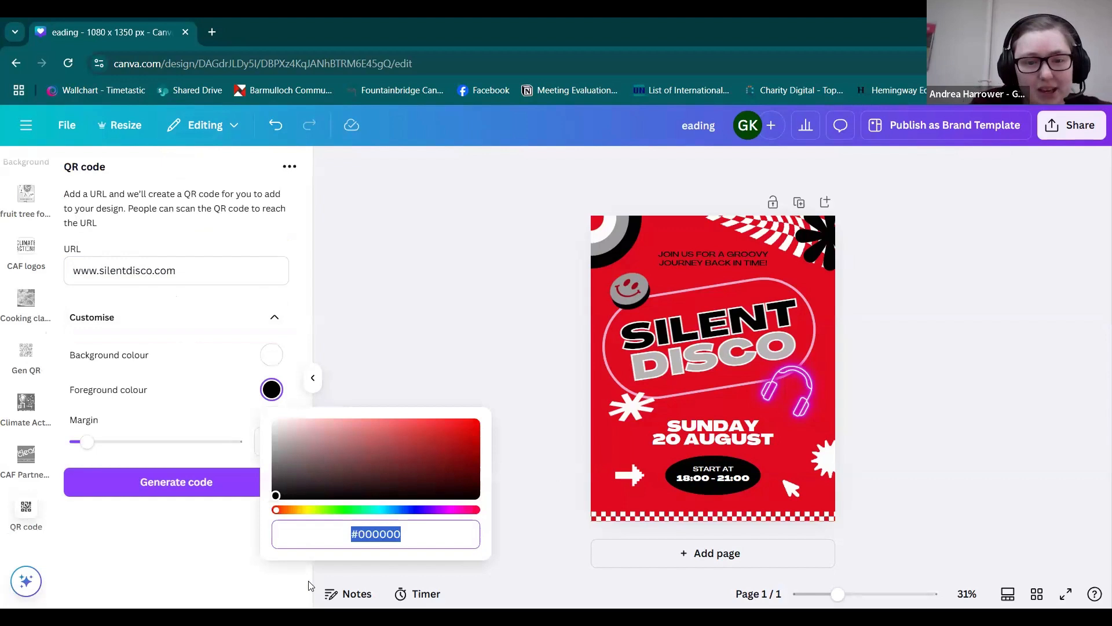
click(455, 510)
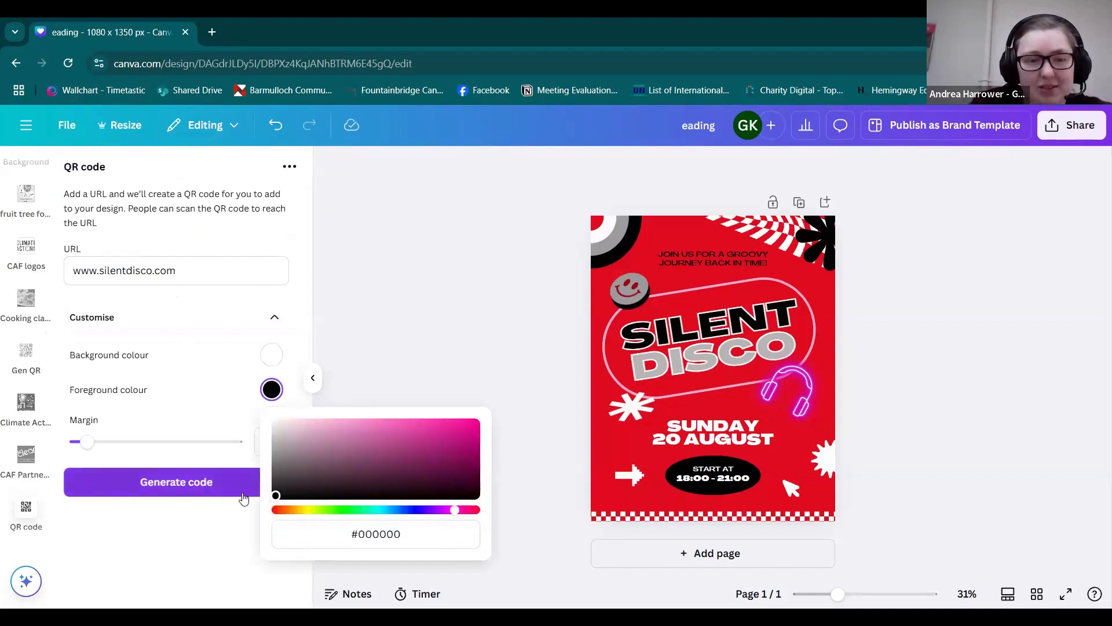
drag(275, 495, 476, 423)
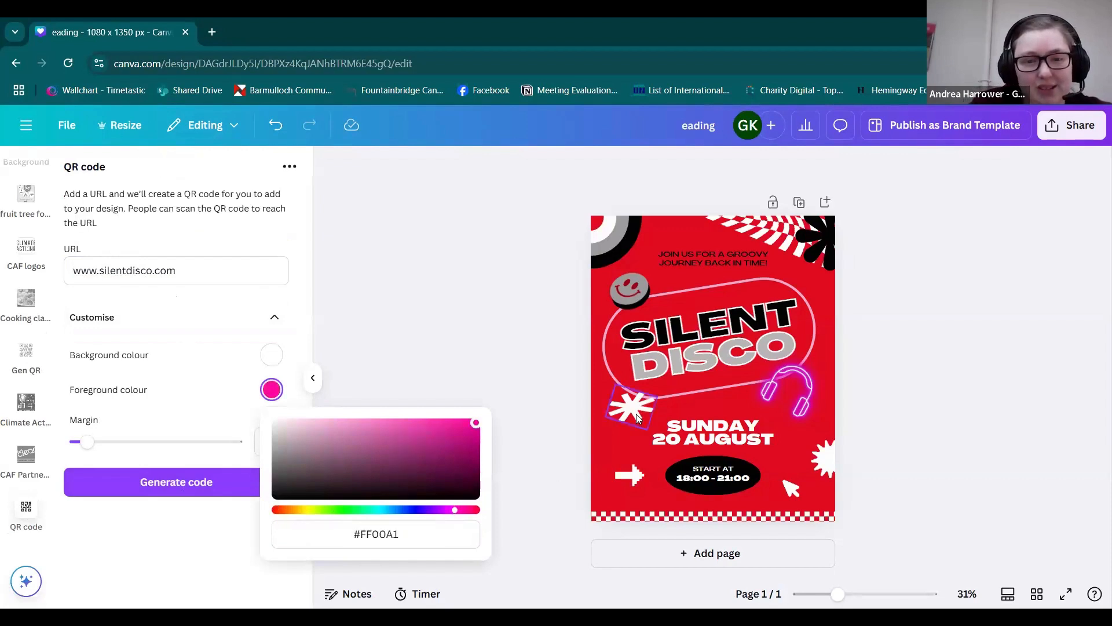
drag(637, 419, 582, 397)
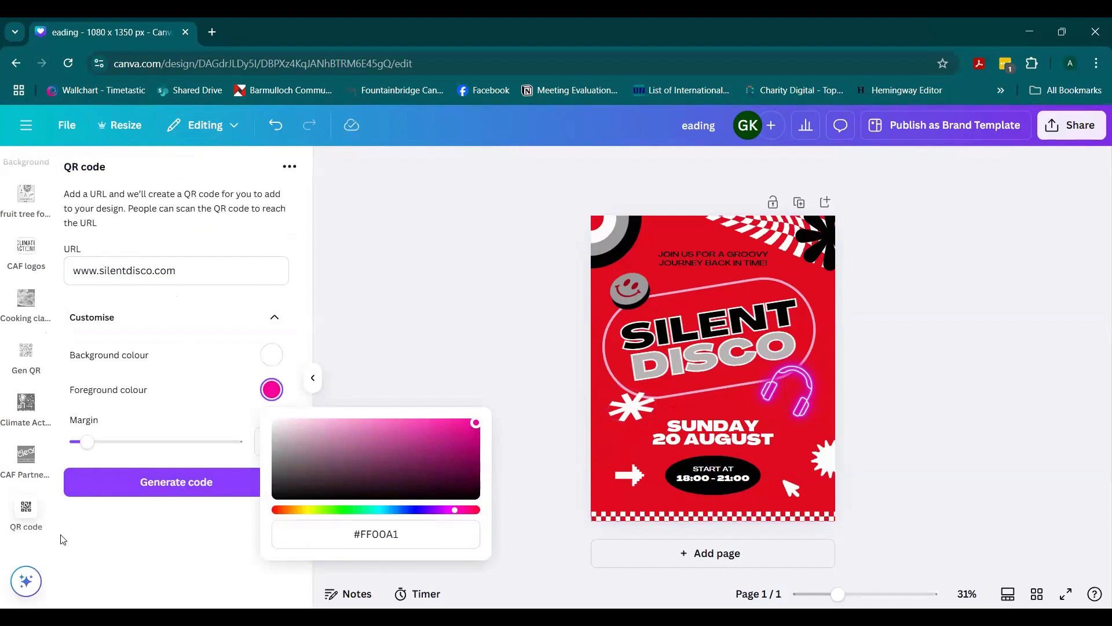
click(158, 491)
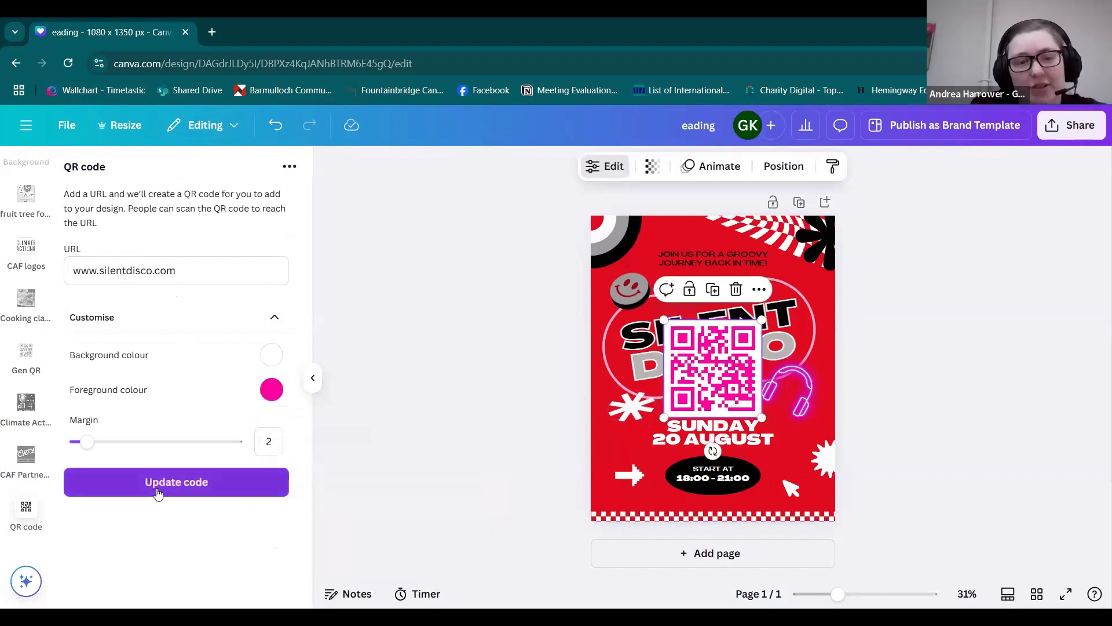
- Shrink the QR code into the poster's lower-right corner beside the start time, and delete it
click(531, 383)
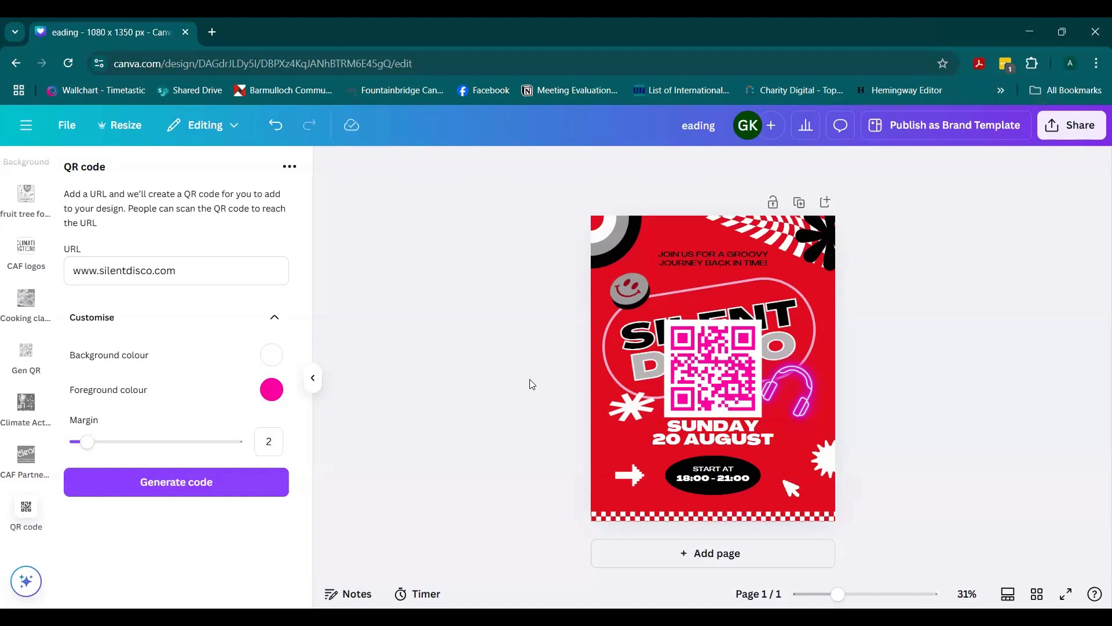
click(722, 354)
drag(664, 416, 794, 499)
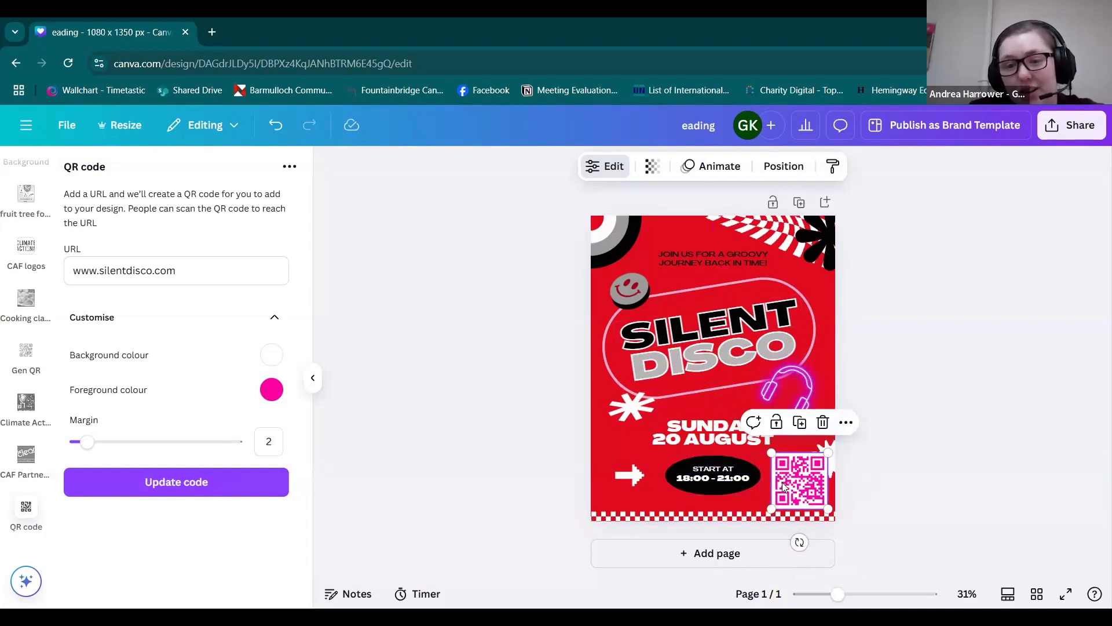
key(Delete)
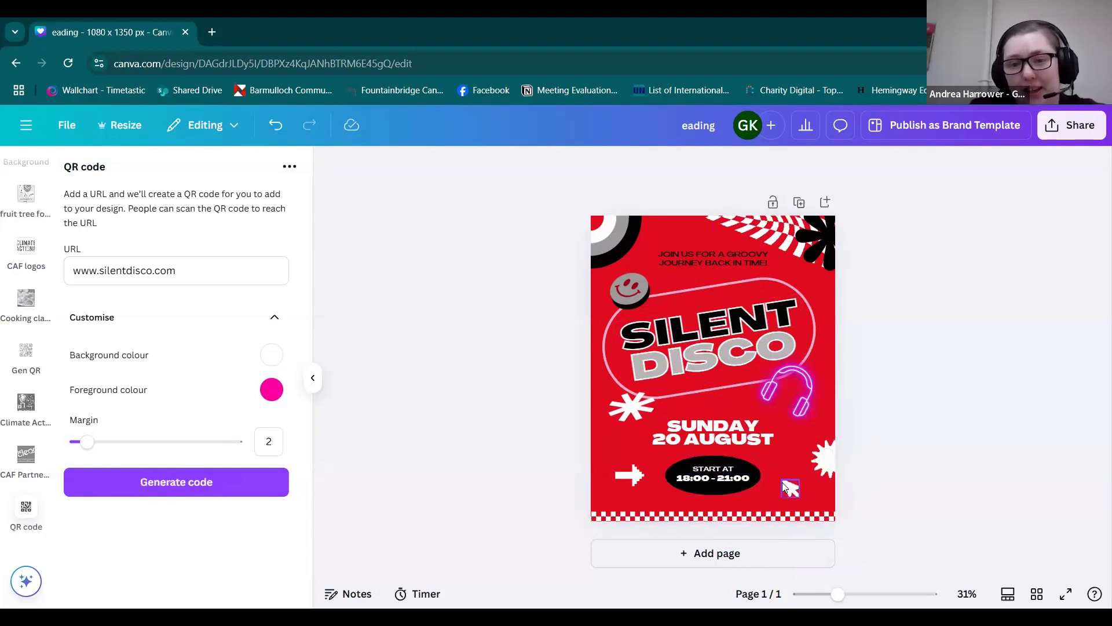
- Clear the headphones search in Elements and look through the full Graphics collection
click(793, 489)
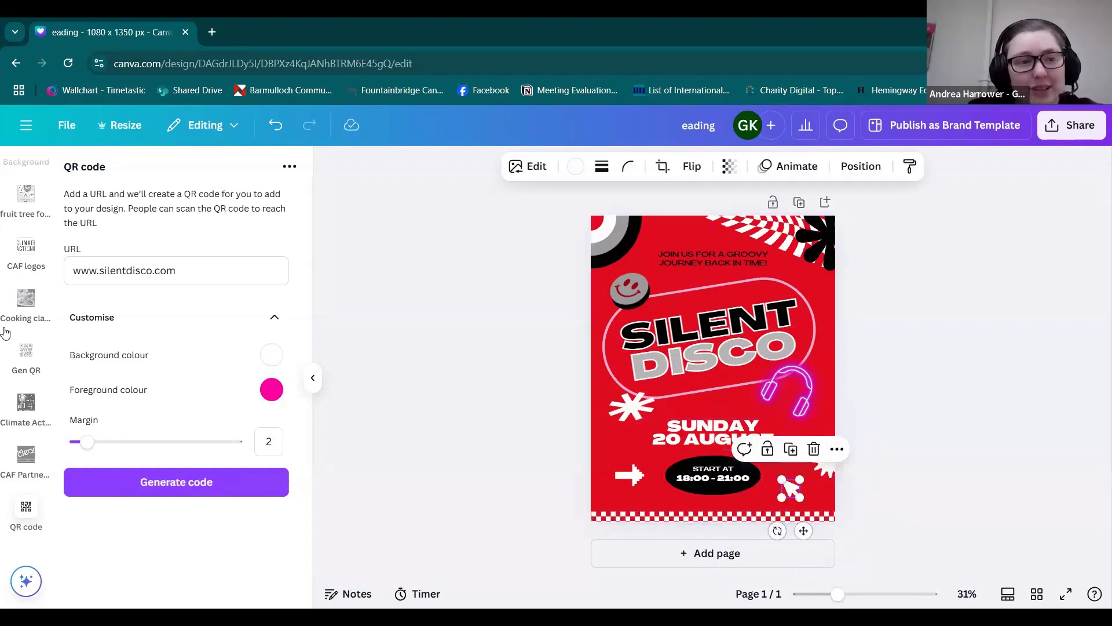
scroll(20, 243, up, 10)
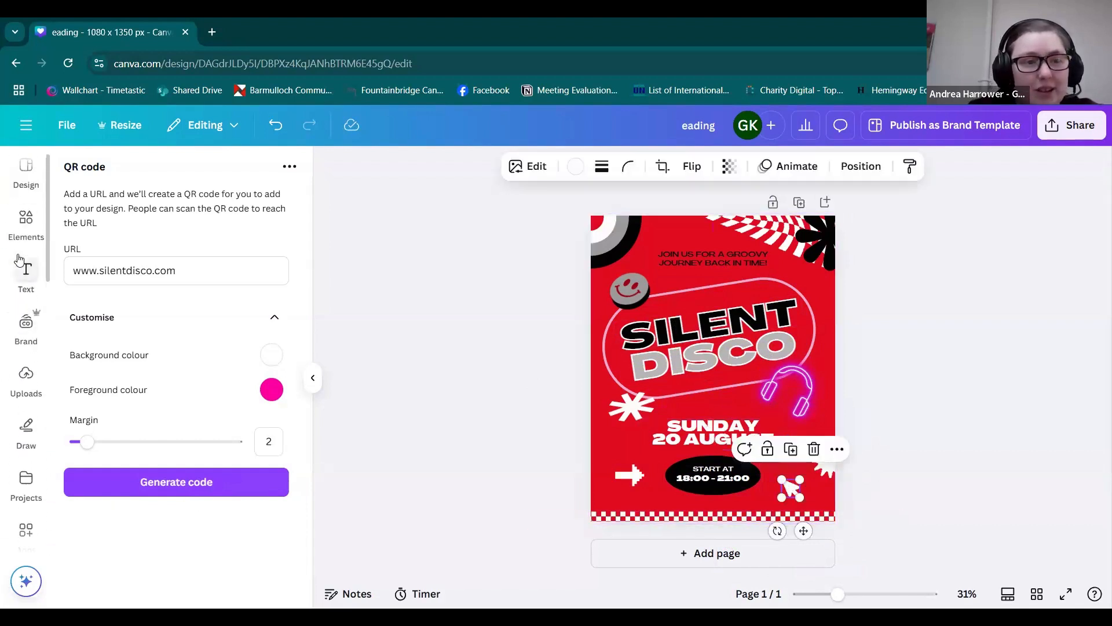
click(20, 246)
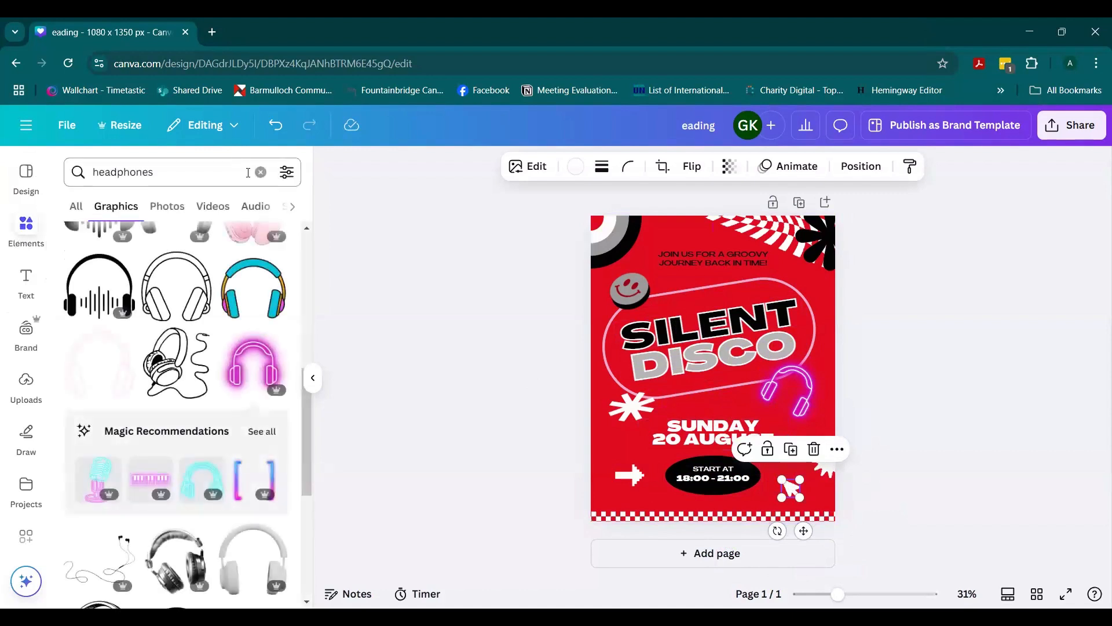
click(260, 173)
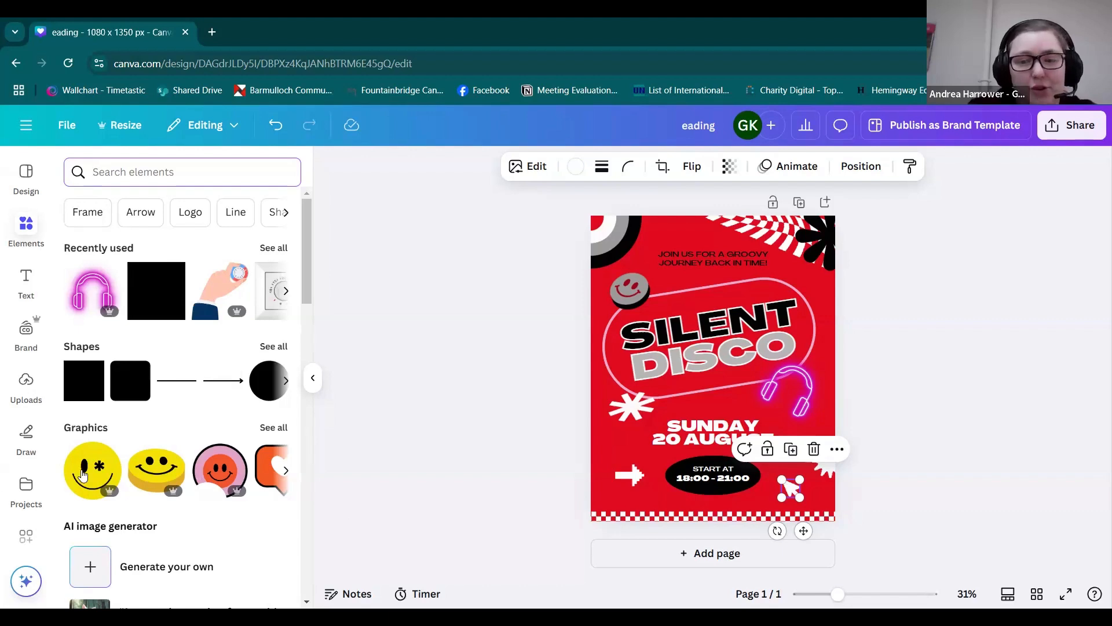
scroll(107, 458, down, 3)
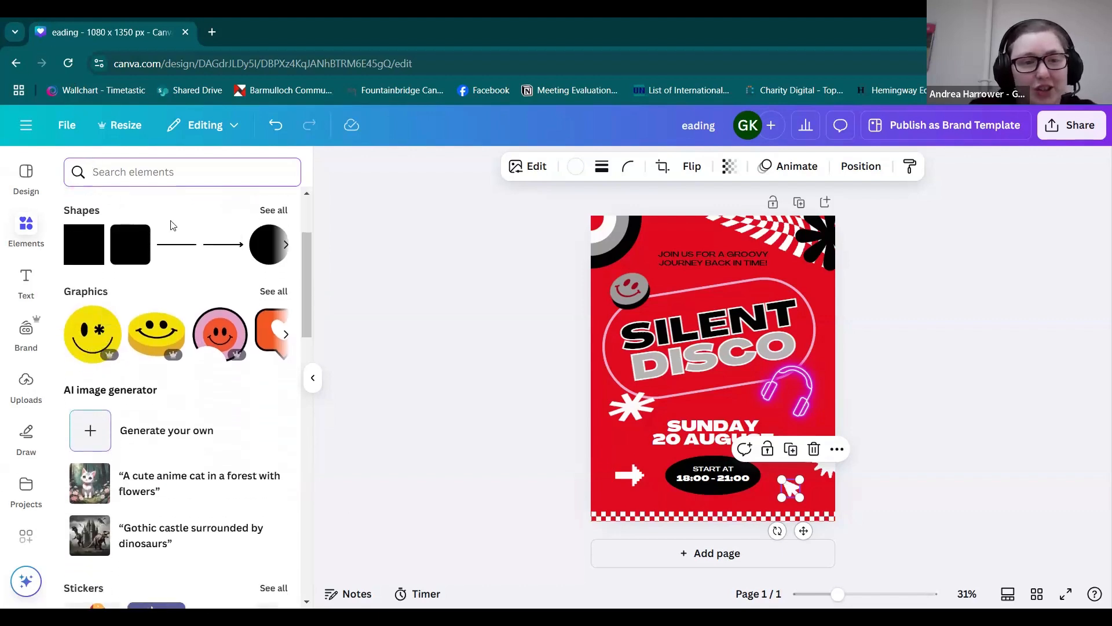
click(269, 296)
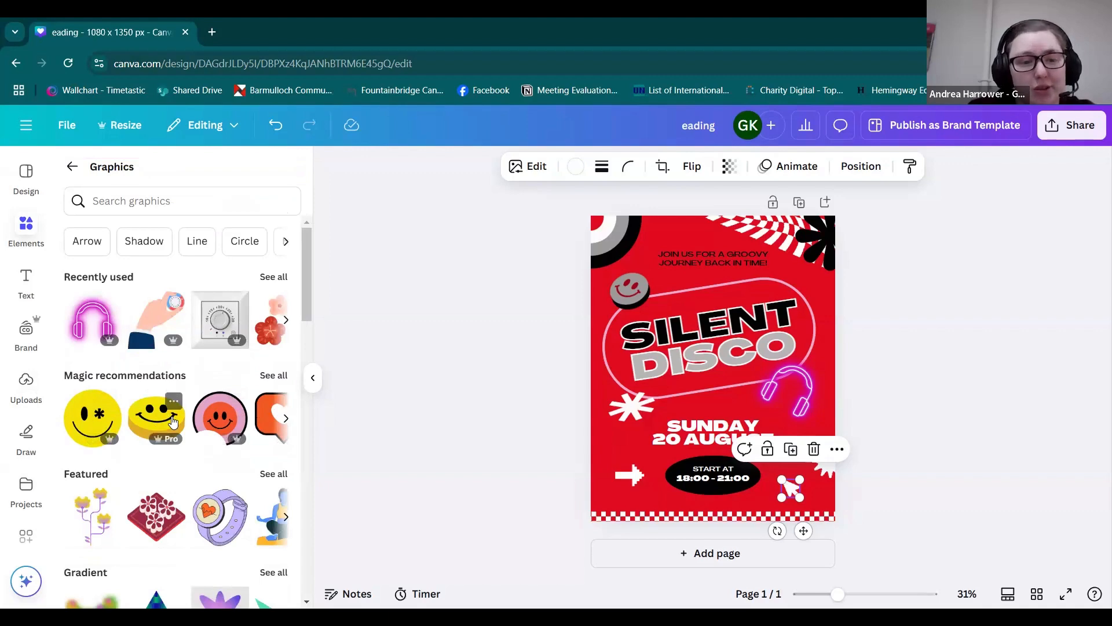
scroll(172, 422, down, 3)
scroll(123, 271, up, 3)
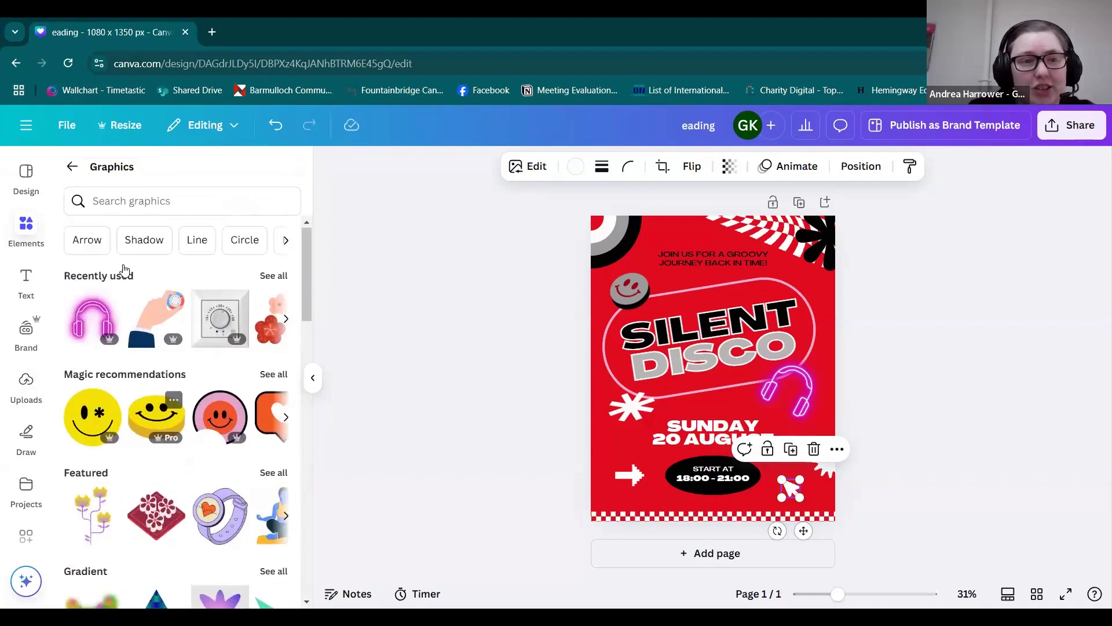
click(73, 166)
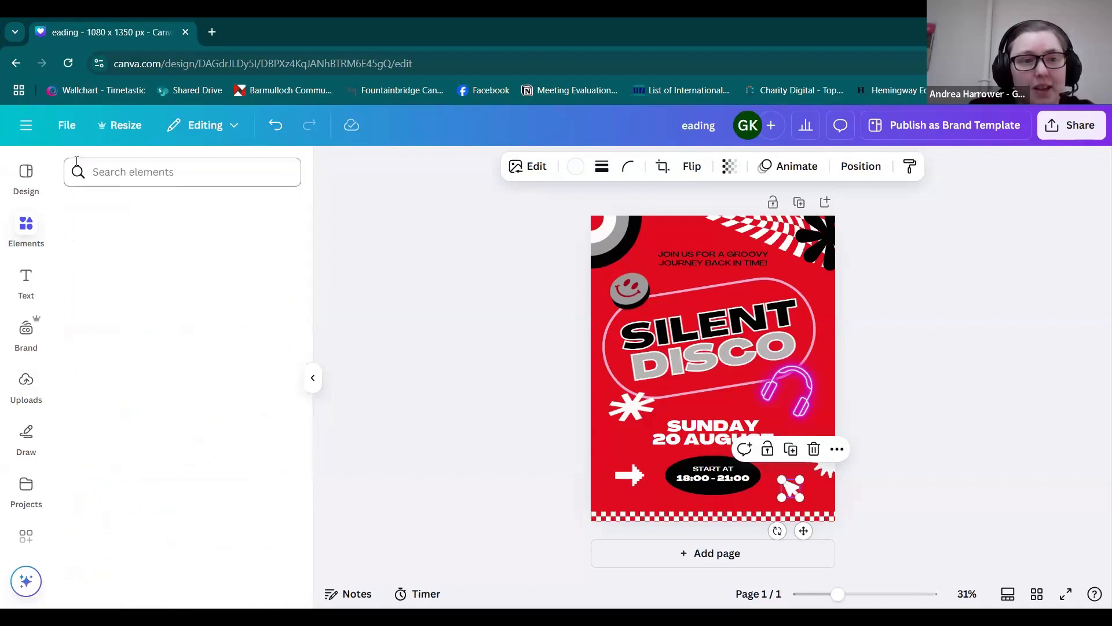
- Look through the sticker, photo, video and audio elements and open the full Photos collection
scroll(128, 301, down, 4)
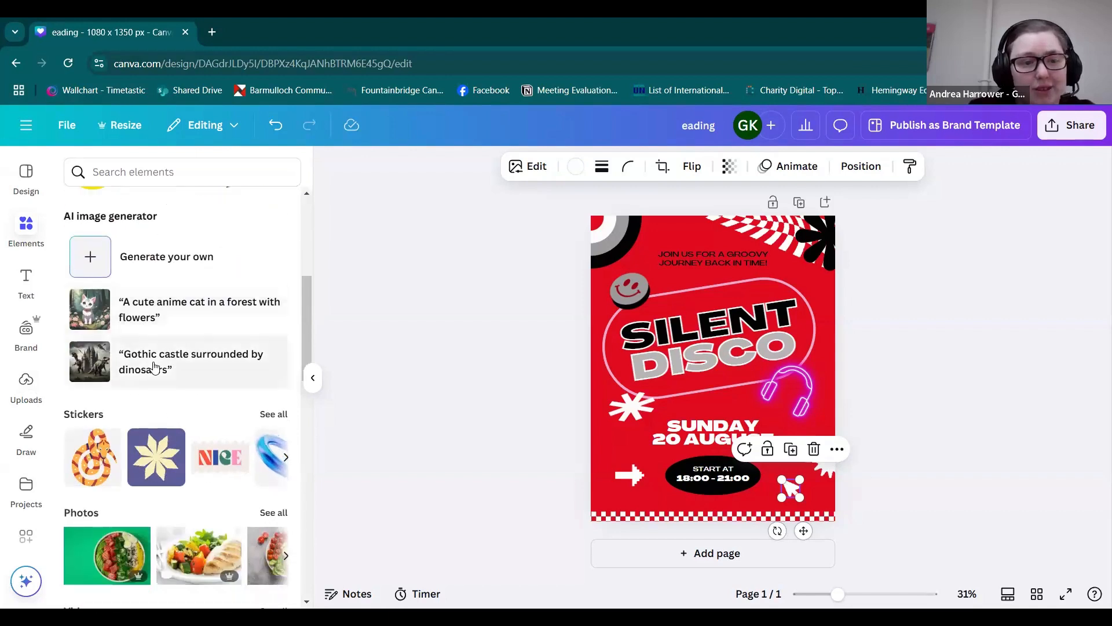
scroll(155, 367, down, 2)
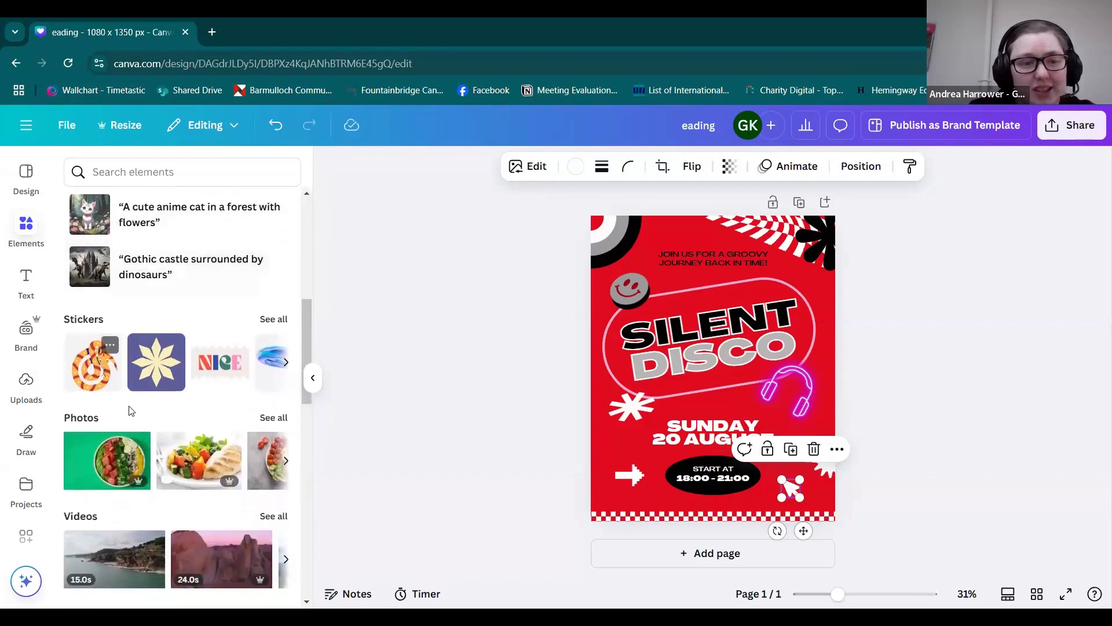
scroll(131, 410, down, 3)
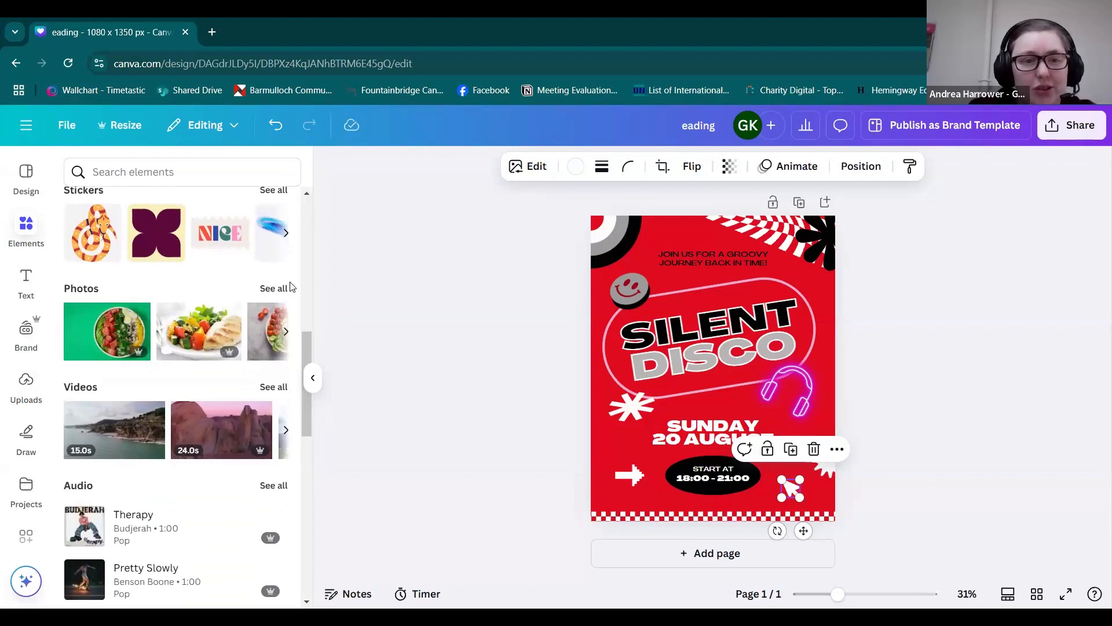
click(274, 288)
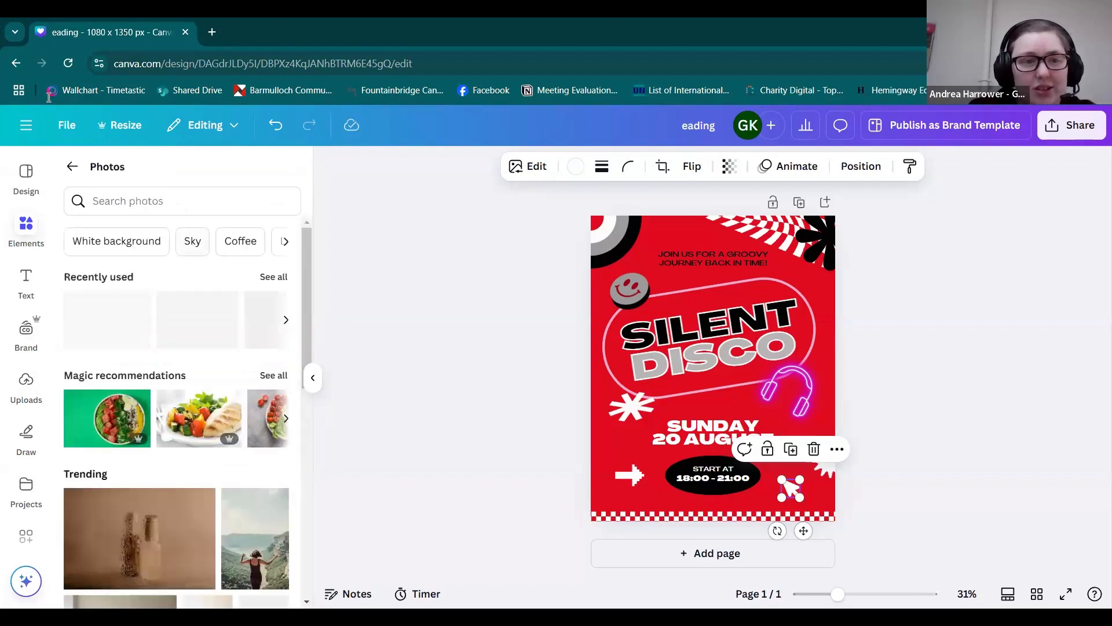
- Leave the Photos collection and search the elements library for "snake"
click(72, 167)
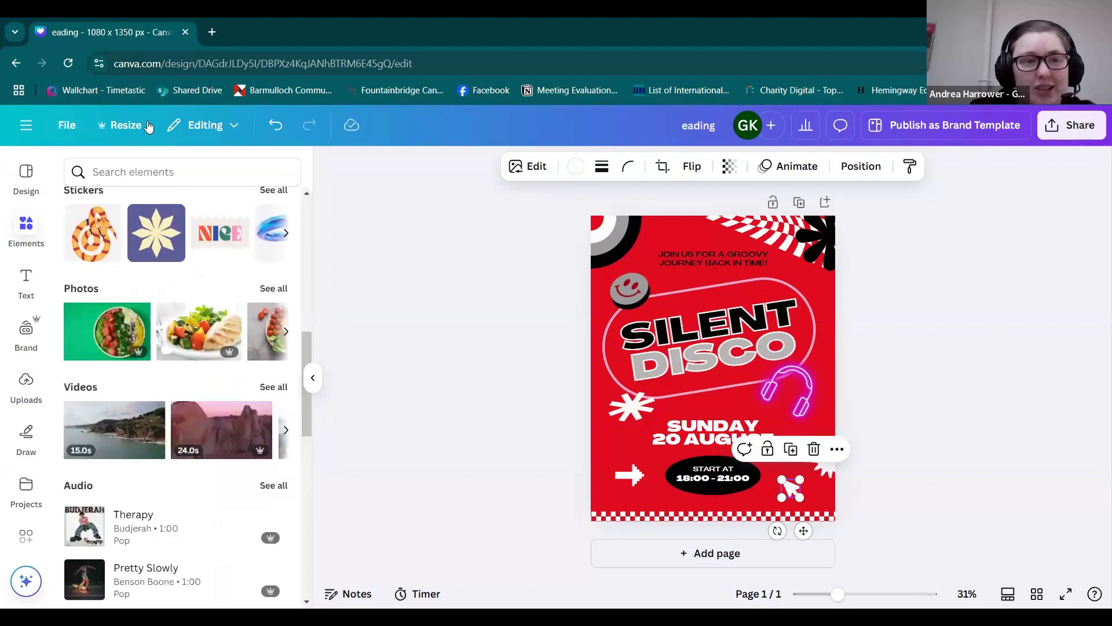
click(147, 124)
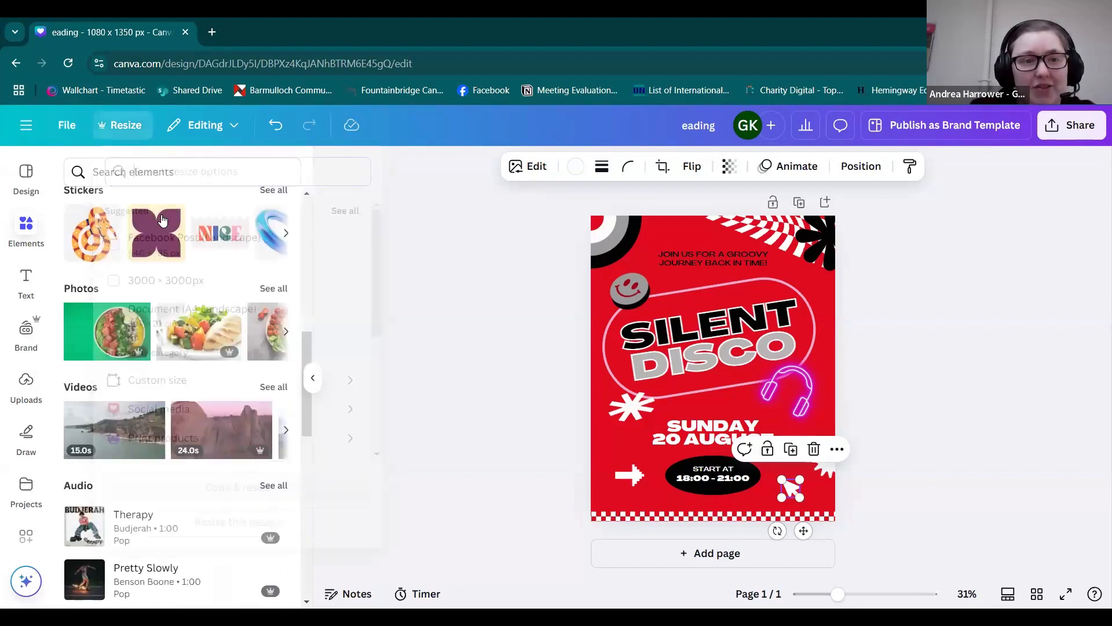
click(99, 132)
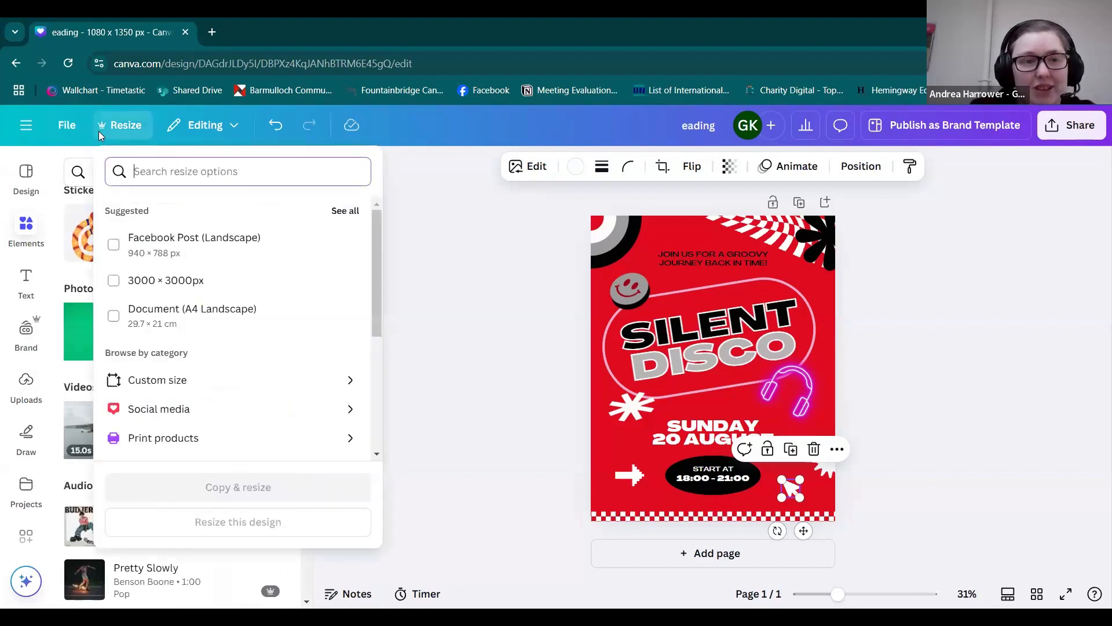
click(88, 176)
click(98, 173)
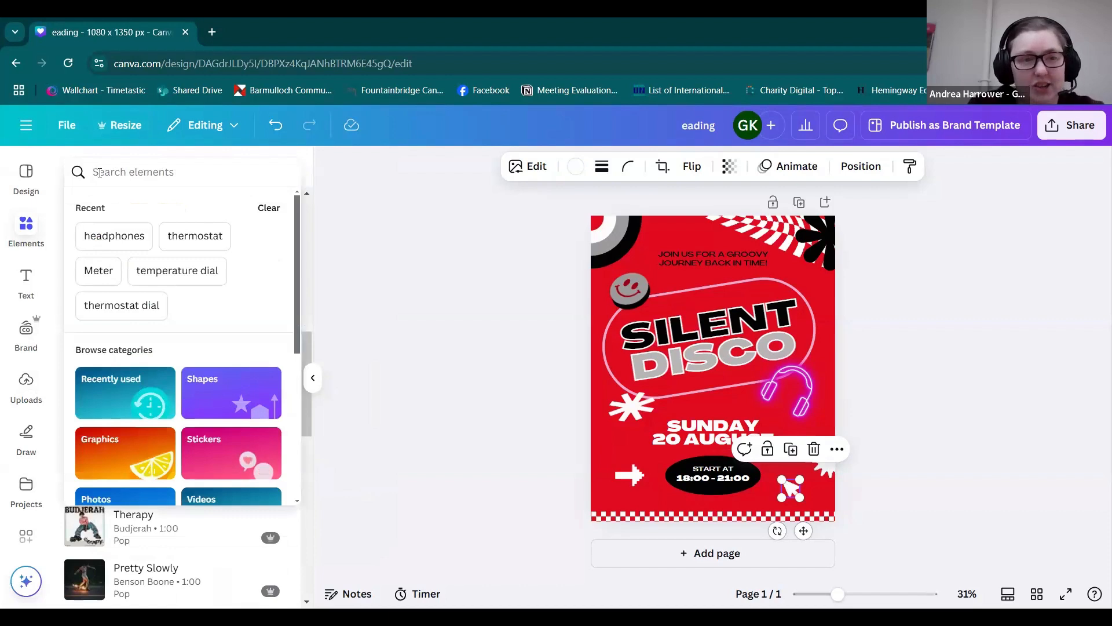
text(snake)
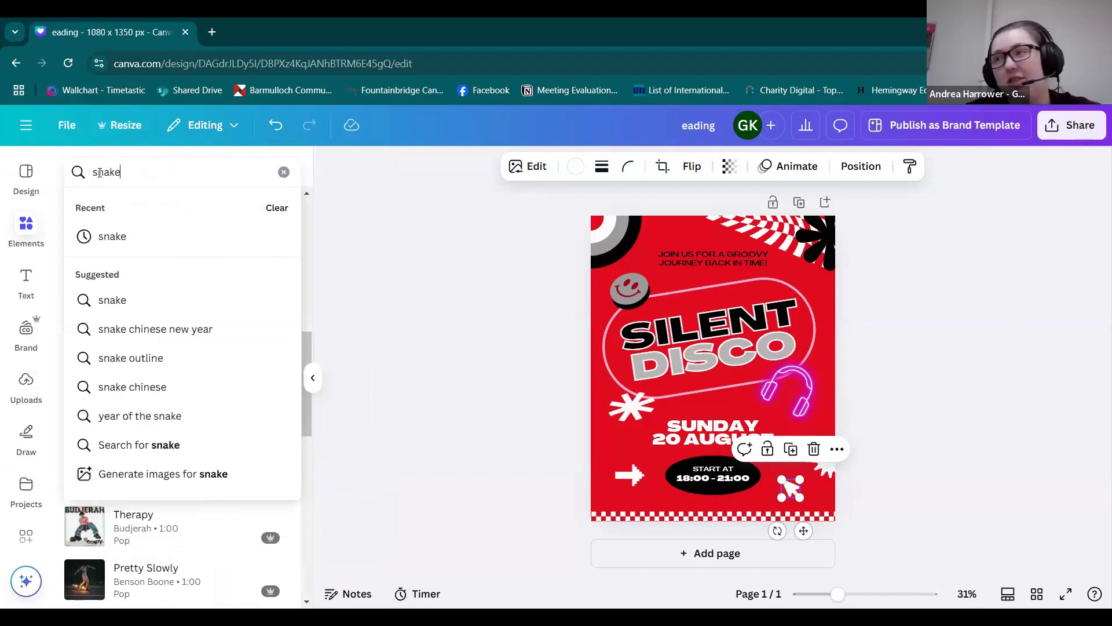
key(Return)
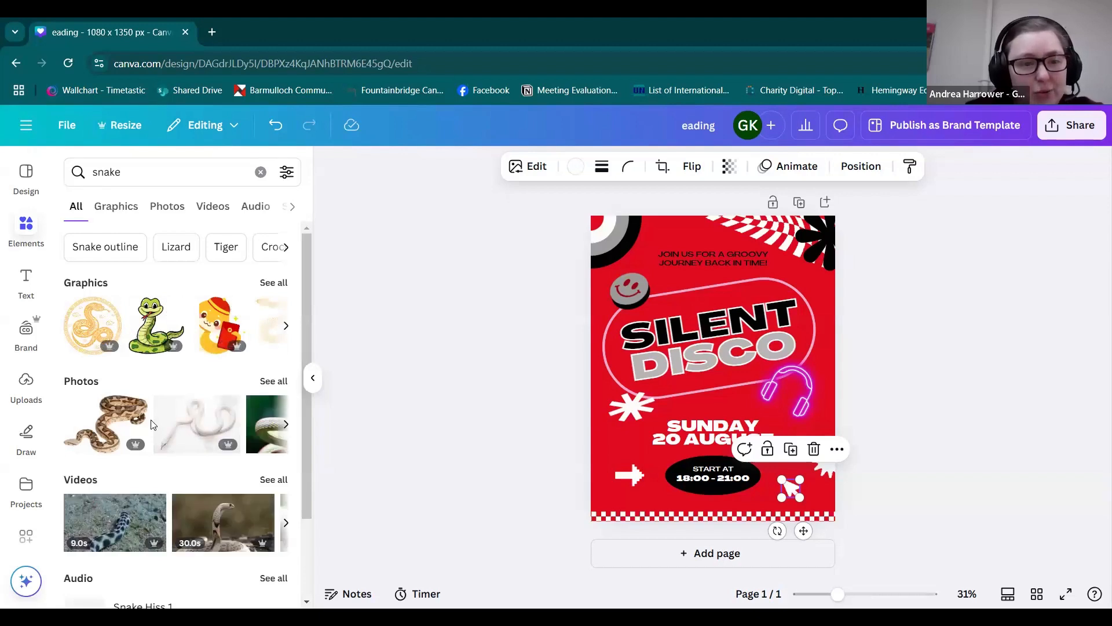
- Open all photo results for the snake search and look through them
click(270, 382)
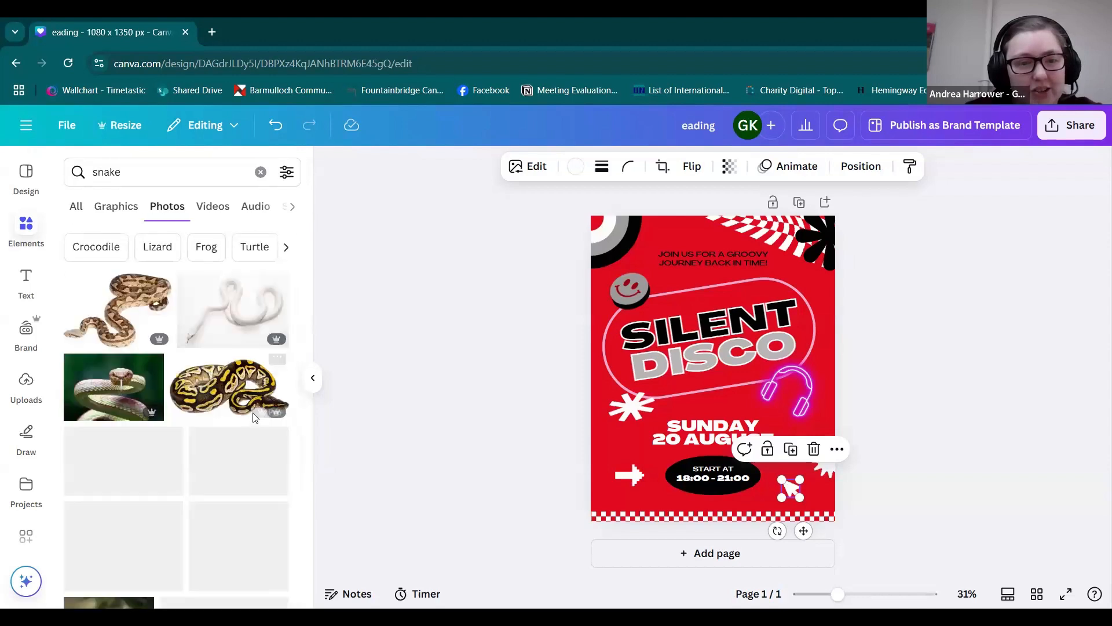
scroll(249, 417, down, 2)
scroll(249, 423, down, 1)
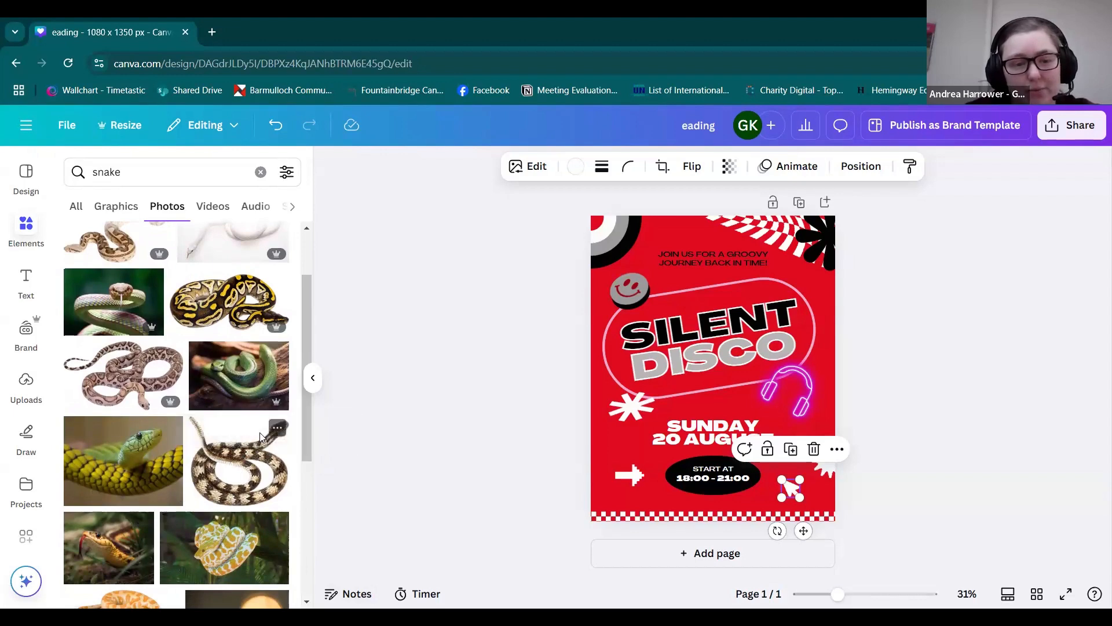
scroll(236, 458, down, 3)
scroll(236, 458, down, 2)
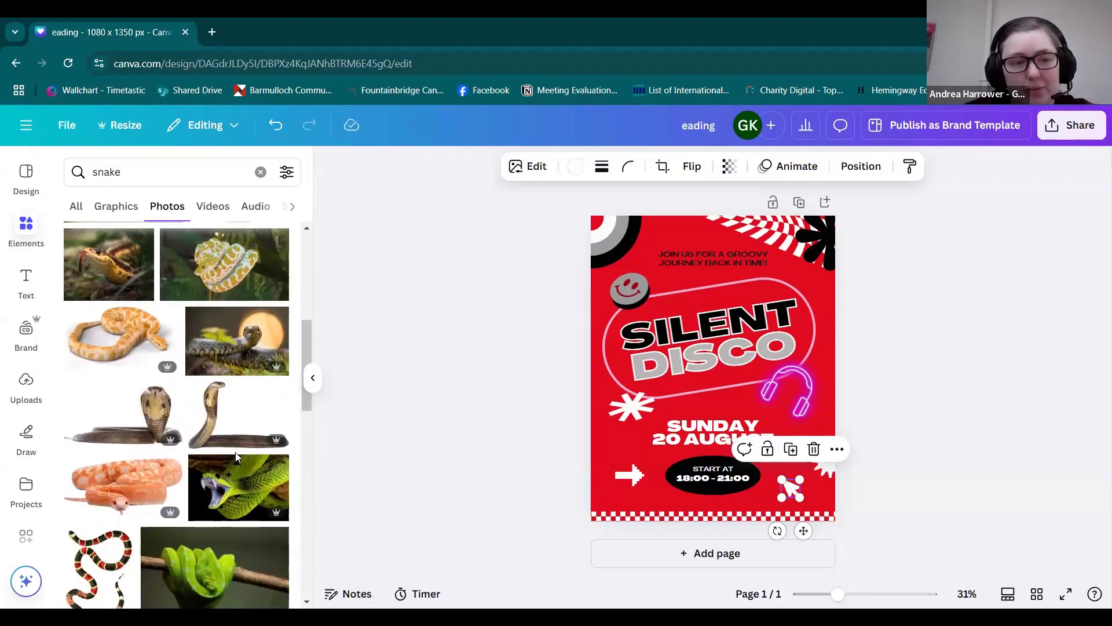
scroll(235, 458, up, 6)
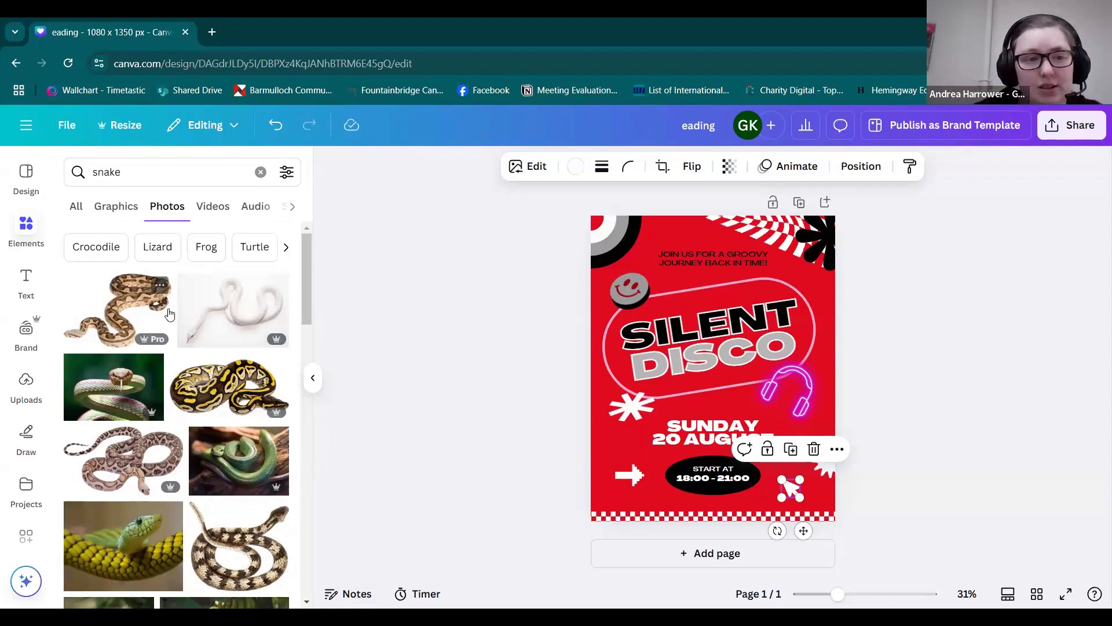
scroll(168, 314, down, 1)
scroll(168, 314, up, 1)
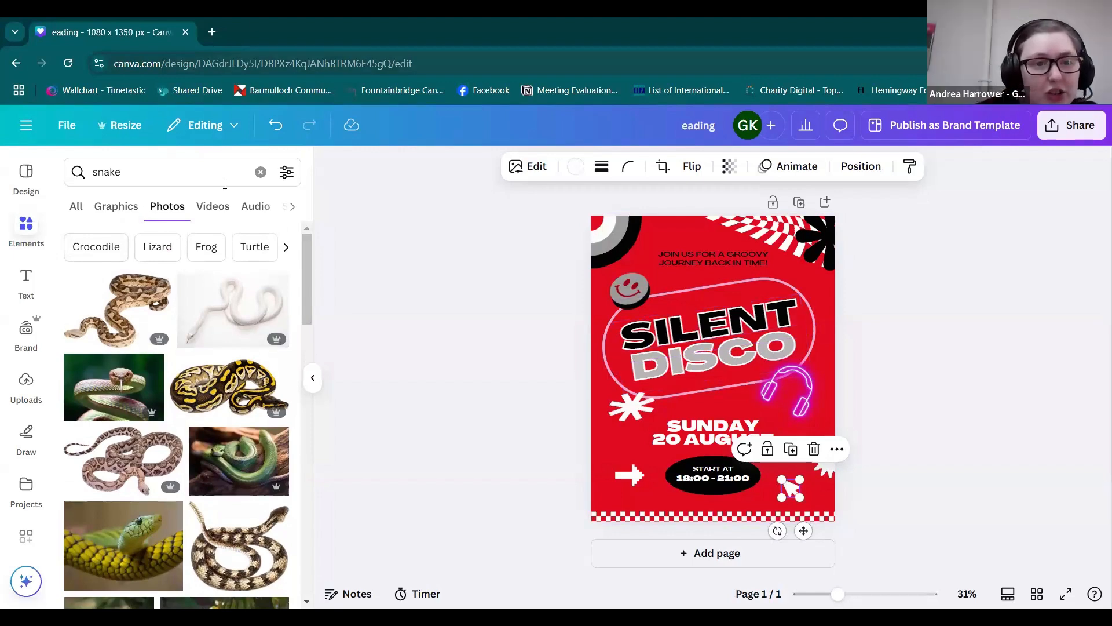
- Clear the snake search and look through the full Charts collection in Elements
click(76, 206)
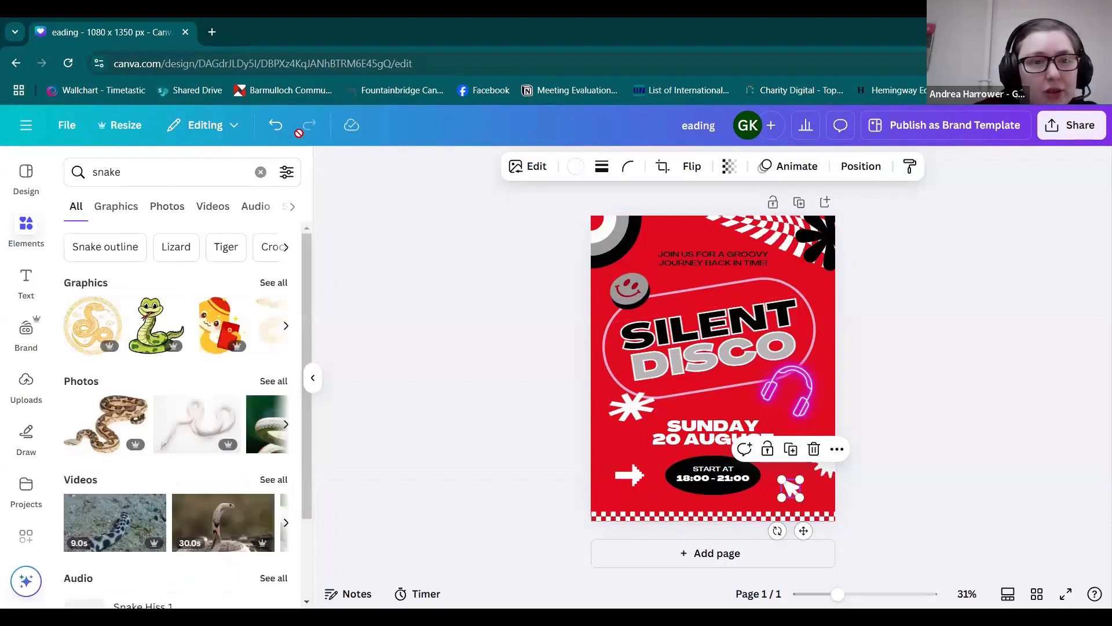
click(261, 171)
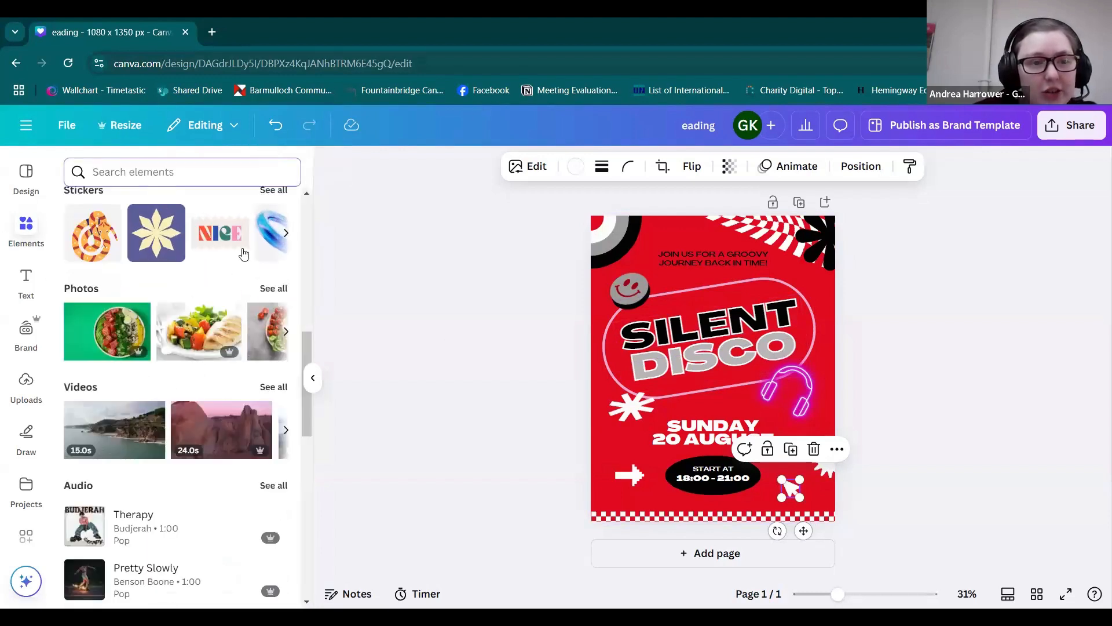
scroll(243, 254, down, 2)
scroll(243, 253, down, 3)
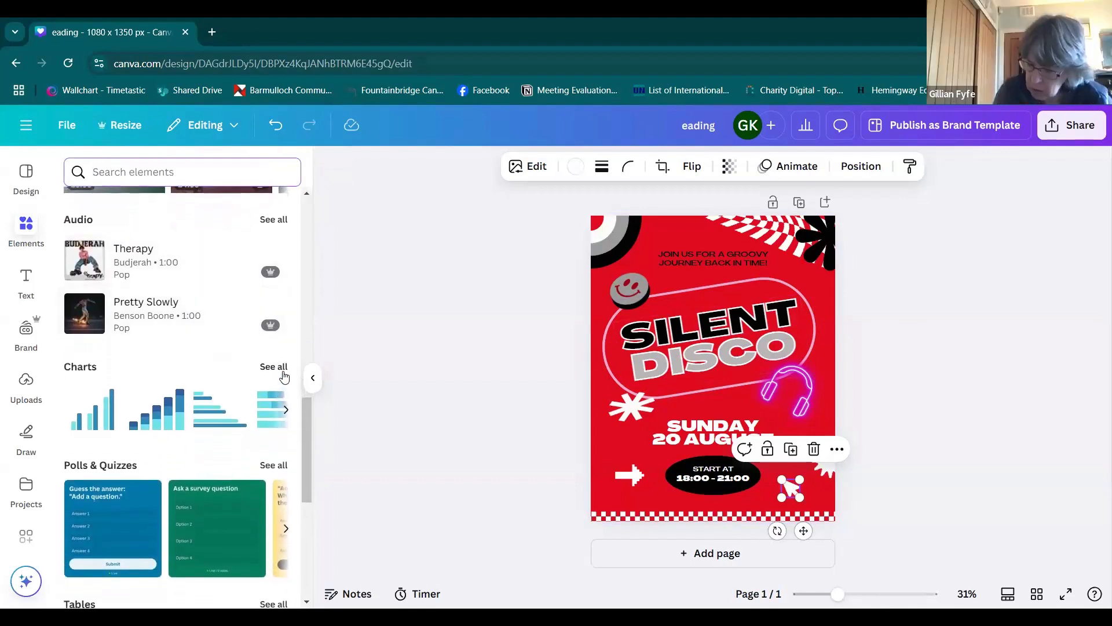
click(277, 367)
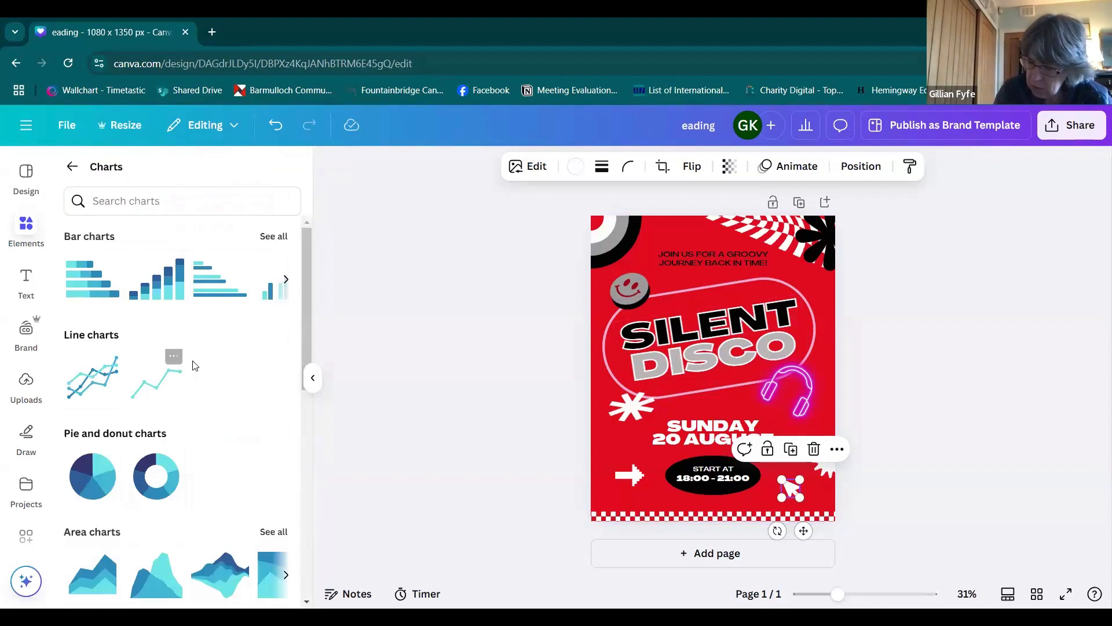
scroll(260, 381, down, 5)
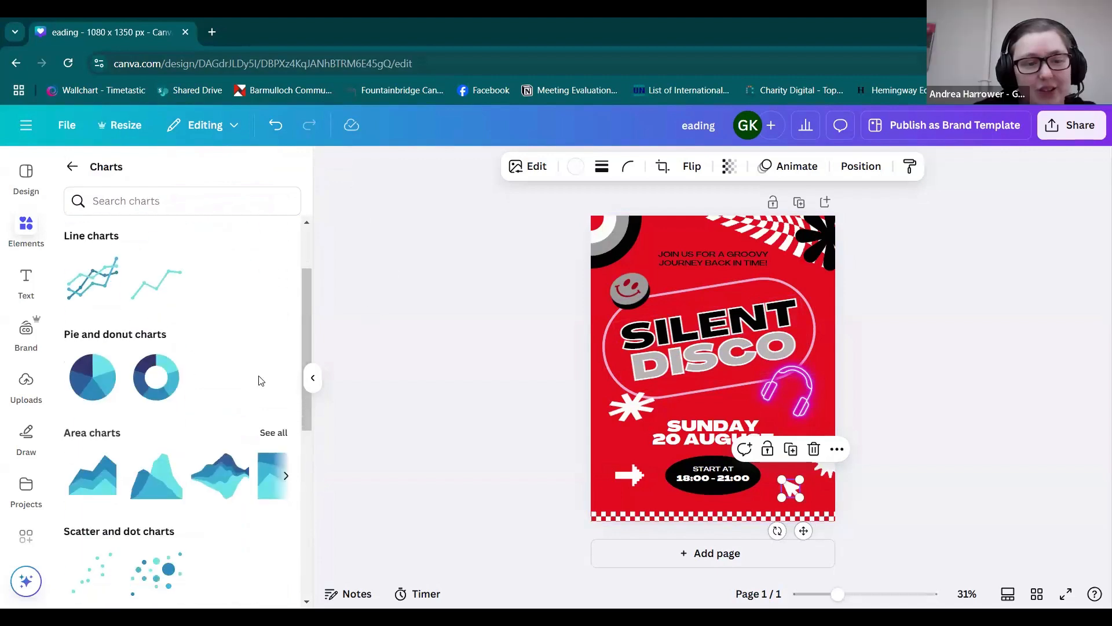
scroll(260, 379, up, 5)
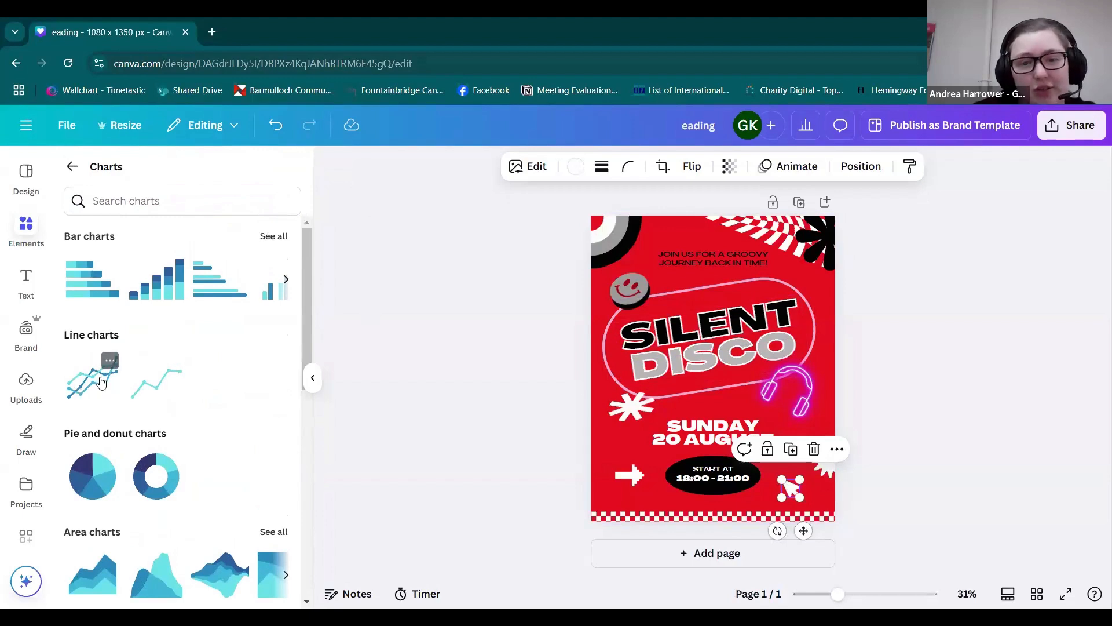
- Insert the multi-series line chart, add a blank second page and move the chart onto it
click(101, 382)
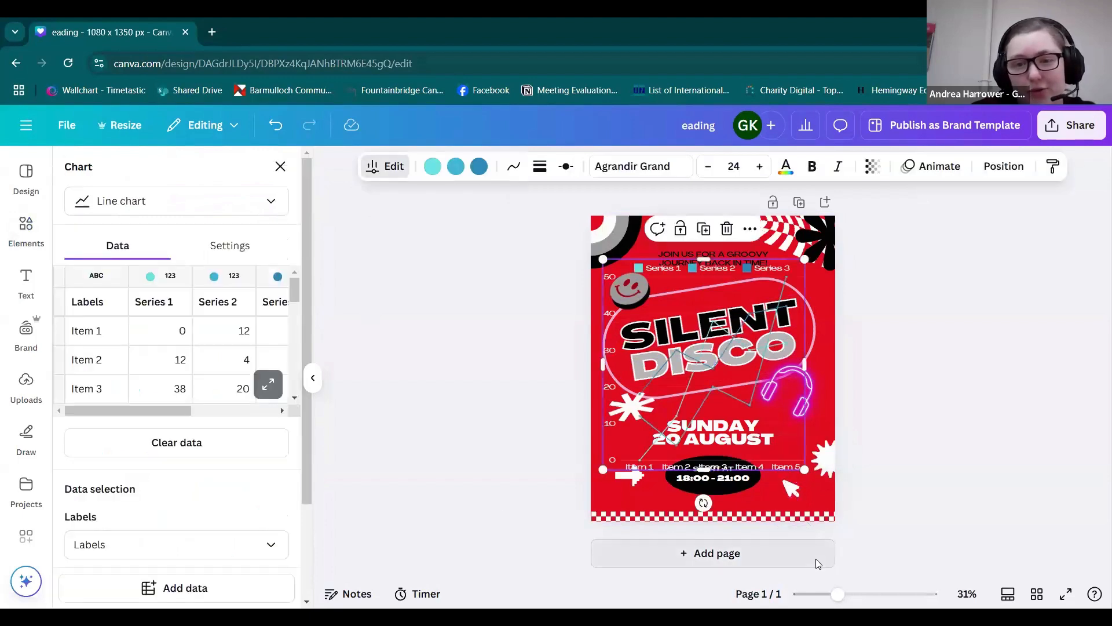
click(816, 560)
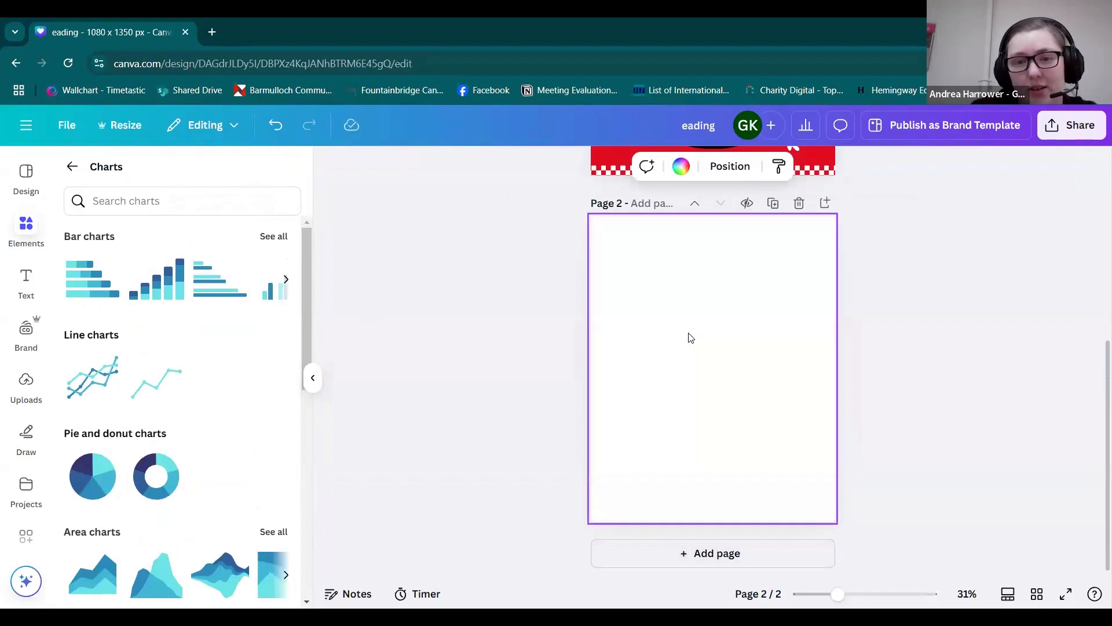
scroll(691, 338, up, 4)
click(674, 293)
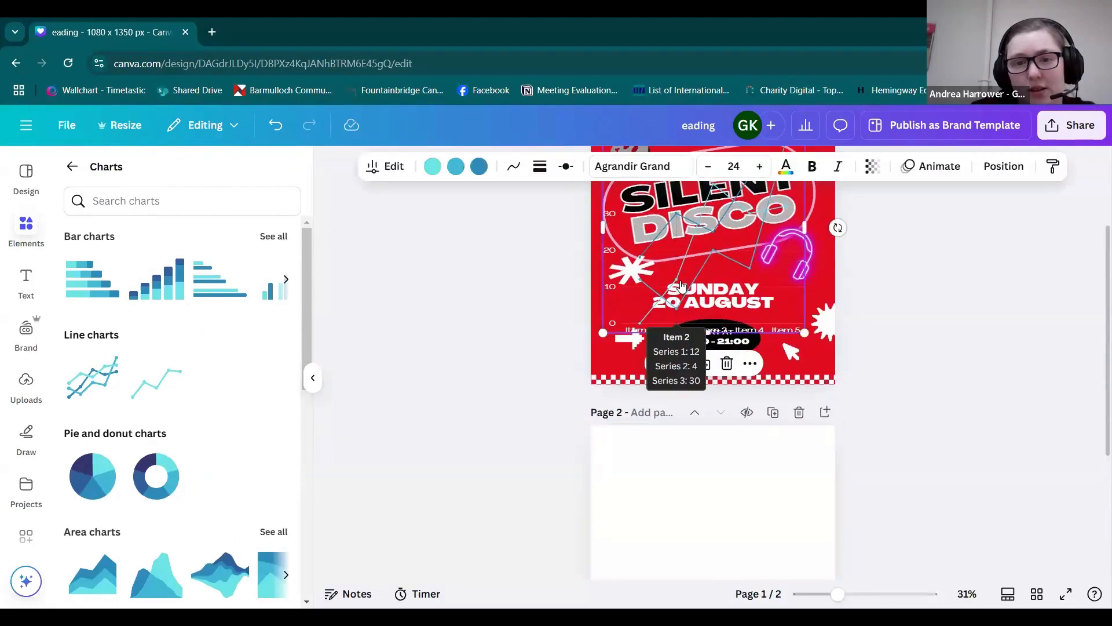
drag(674, 293, 684, 533)
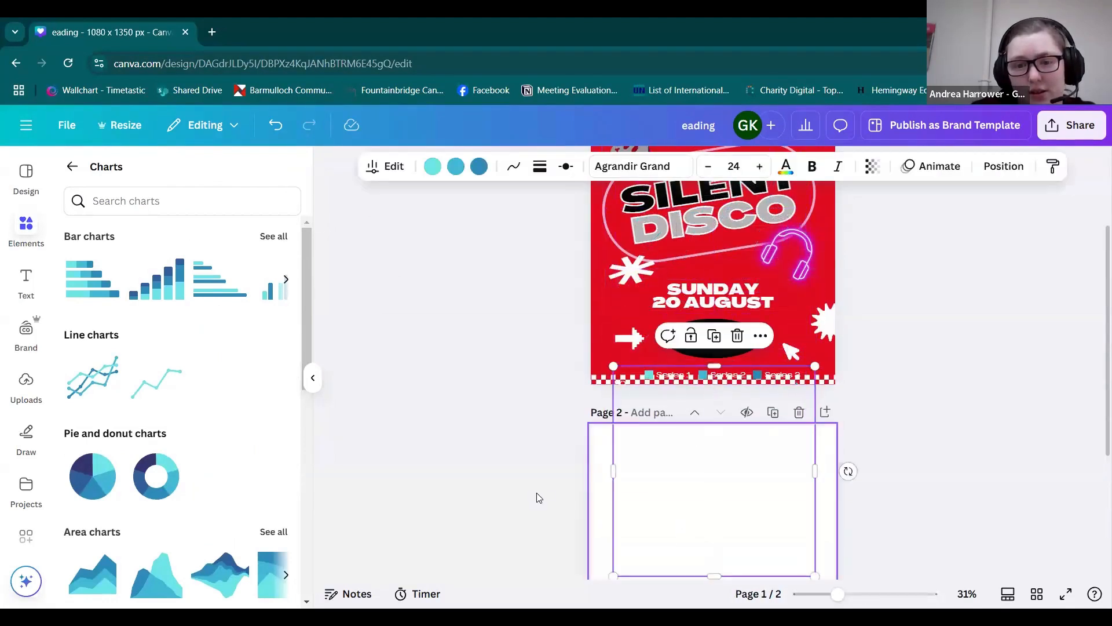
drag(648, 318, 649, 419)
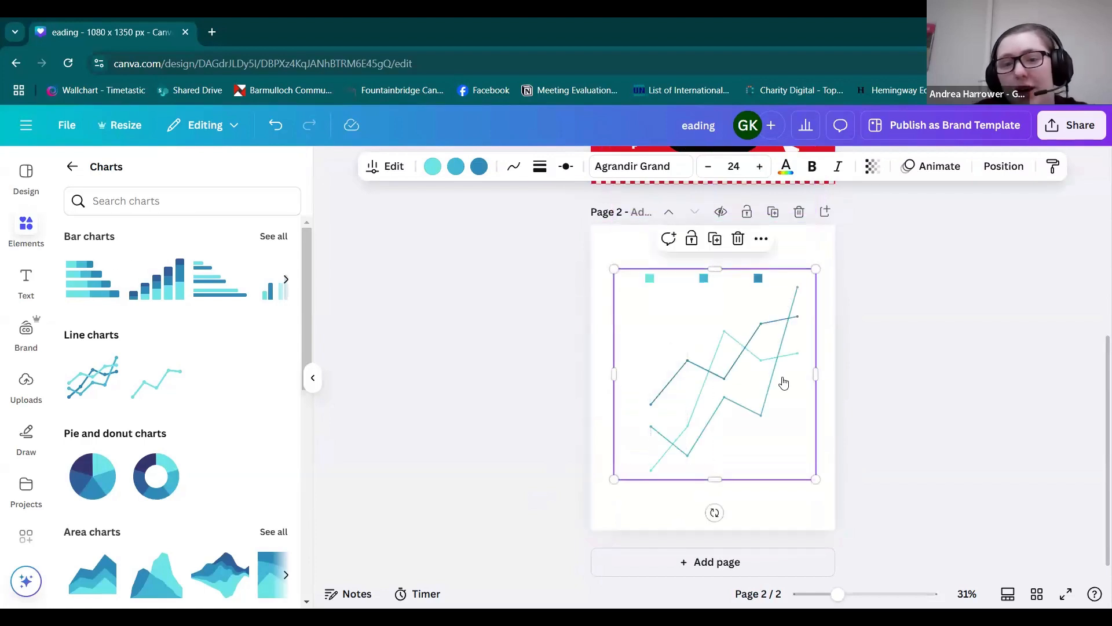
- Open the line chart's data table, select Item 1's Series 1 cell and view the options for adding external data
mouse_move(780, 384)
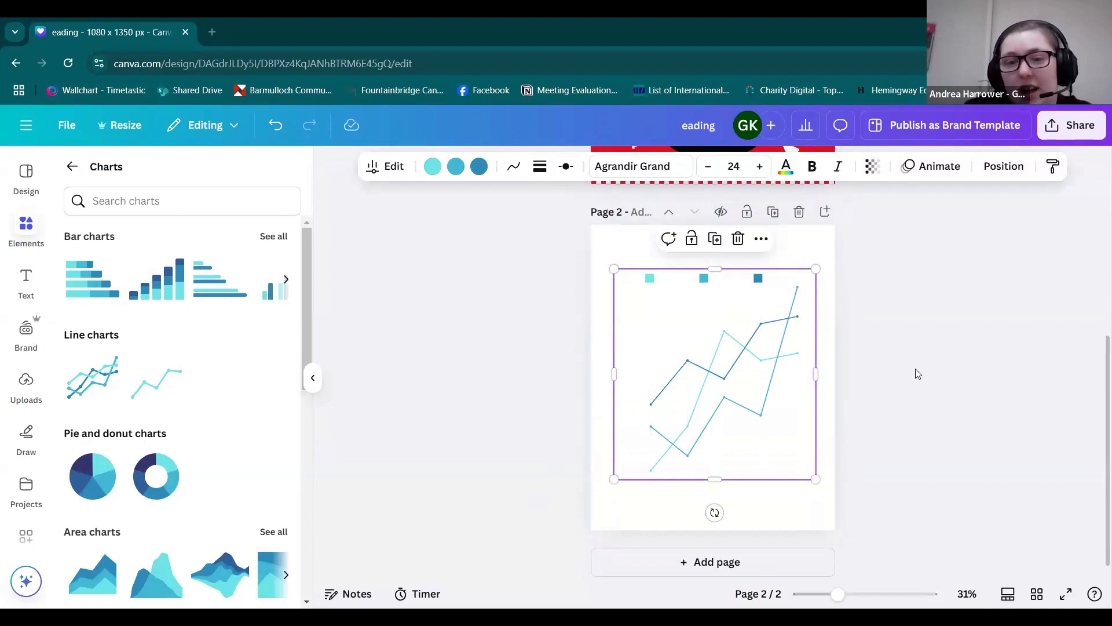
double_click(767, 360)
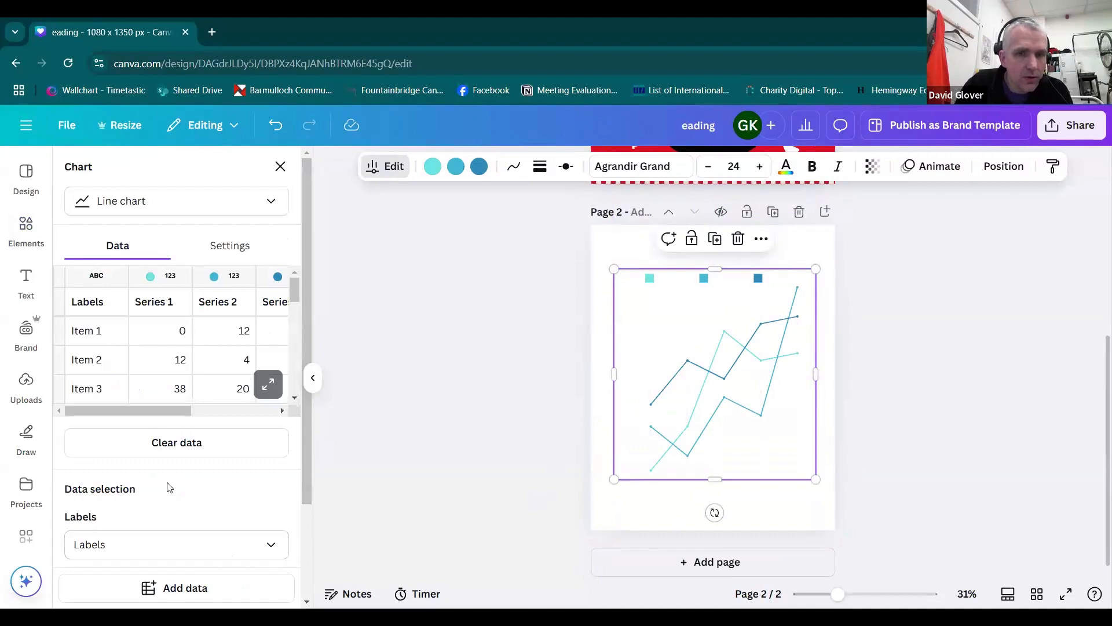
mouse_move(692, 381)
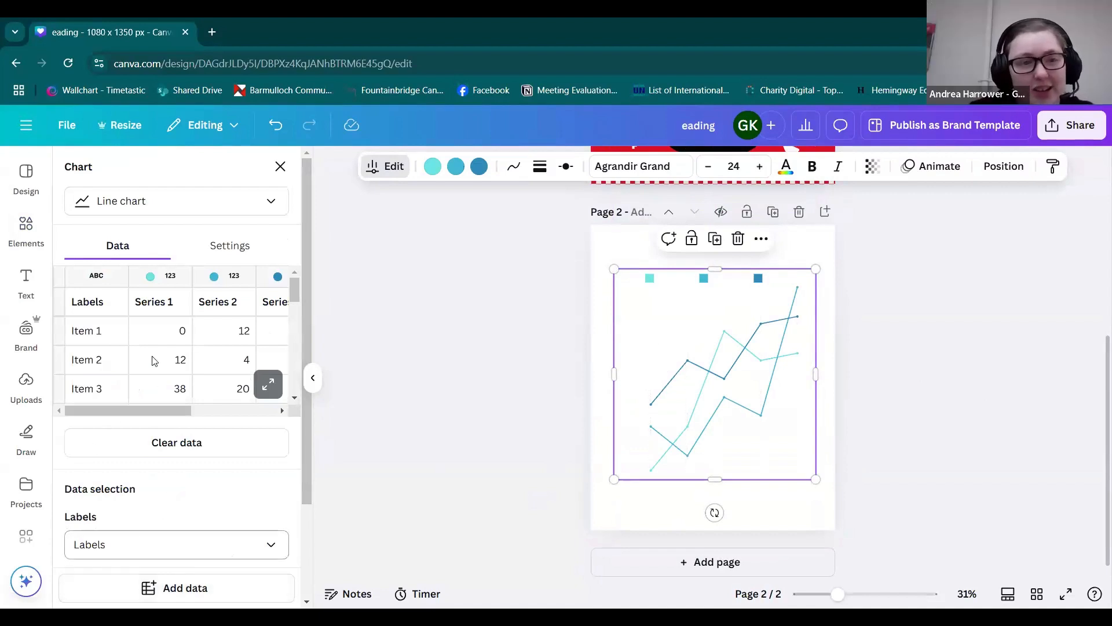
click(177, 334)
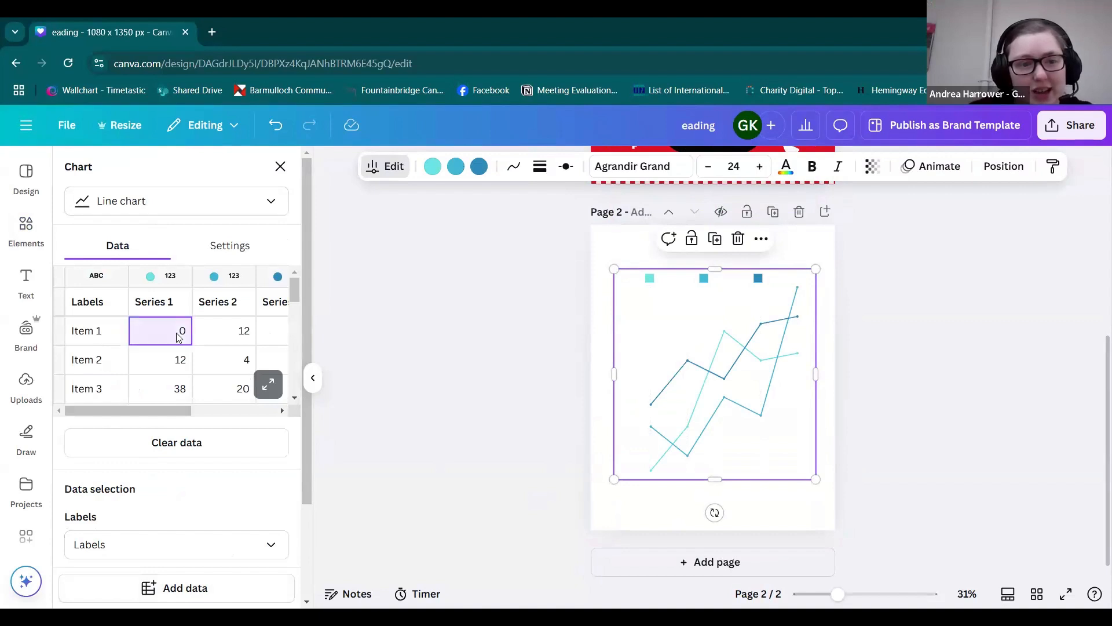
click(176, 588)
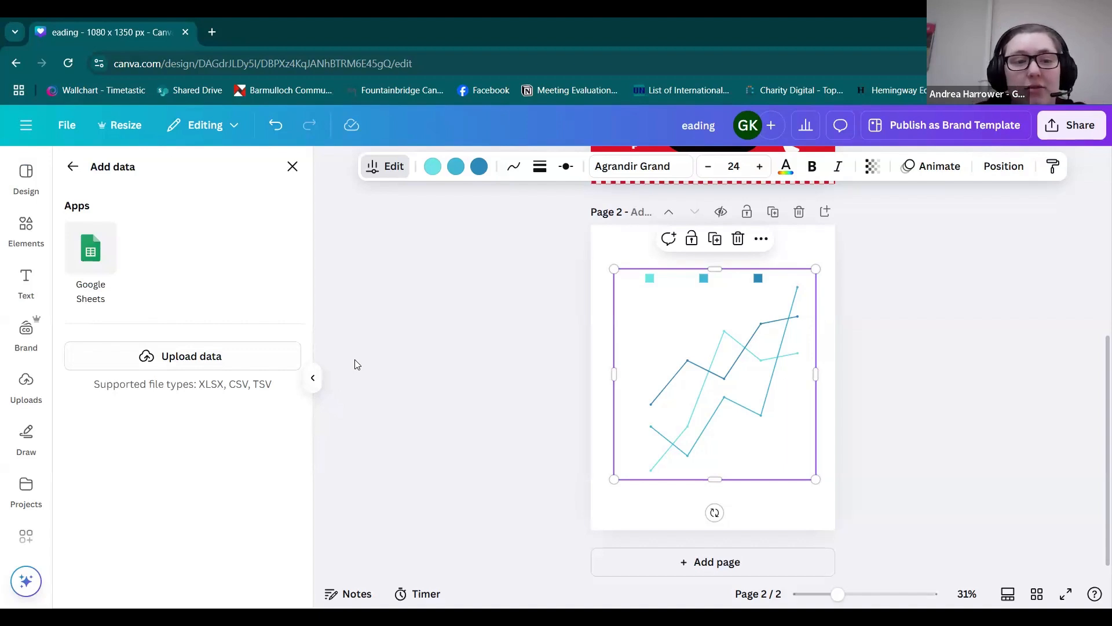
click(74, 166)
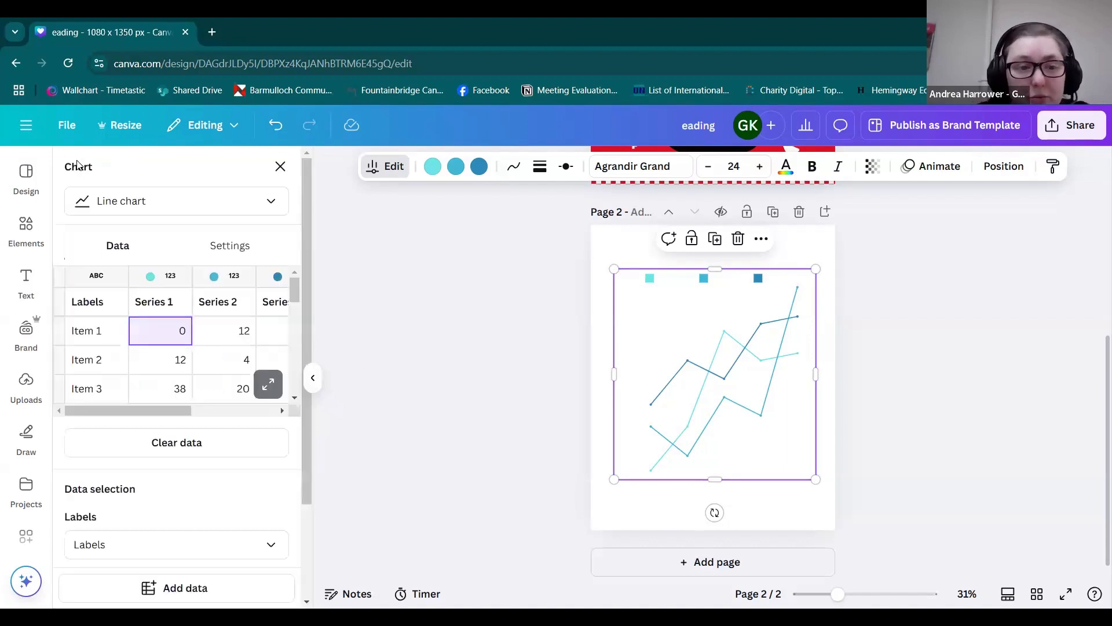
- Delete page 2 with its line chart and return from Charts to the main Elements library
scroll(426, 510, down, 1)
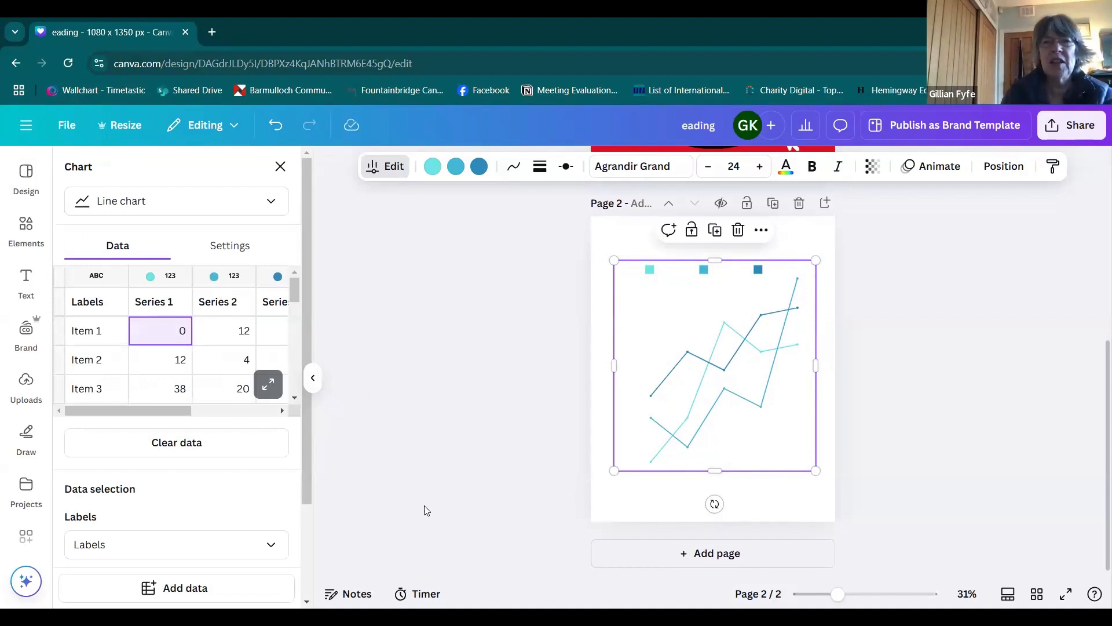
scroll(427, 512, up, 3)
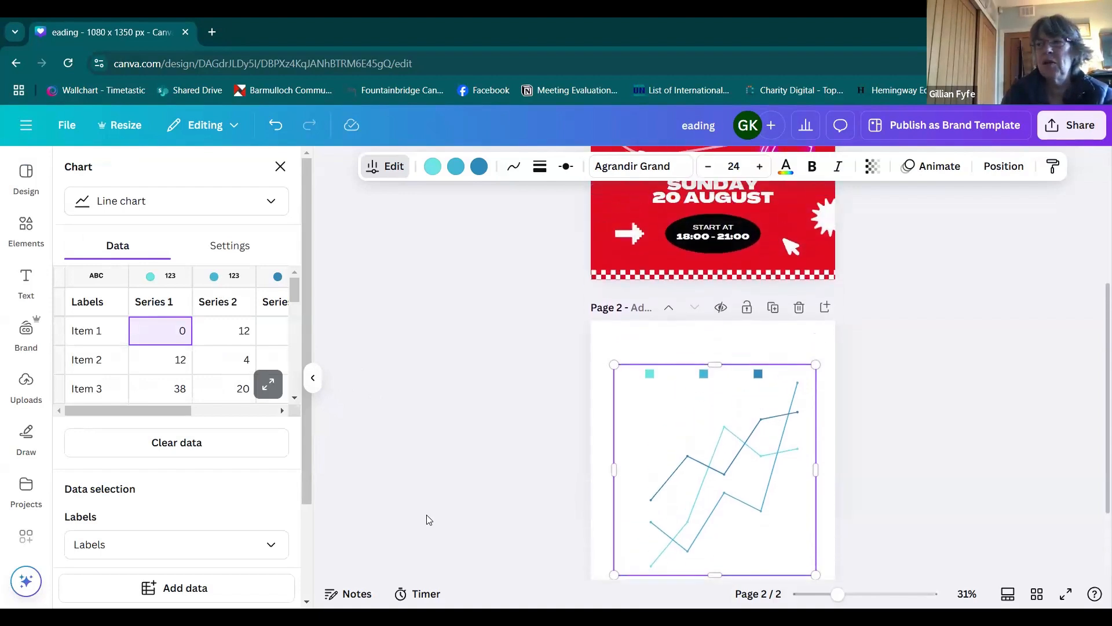
scroll(429, 520, down, 2)
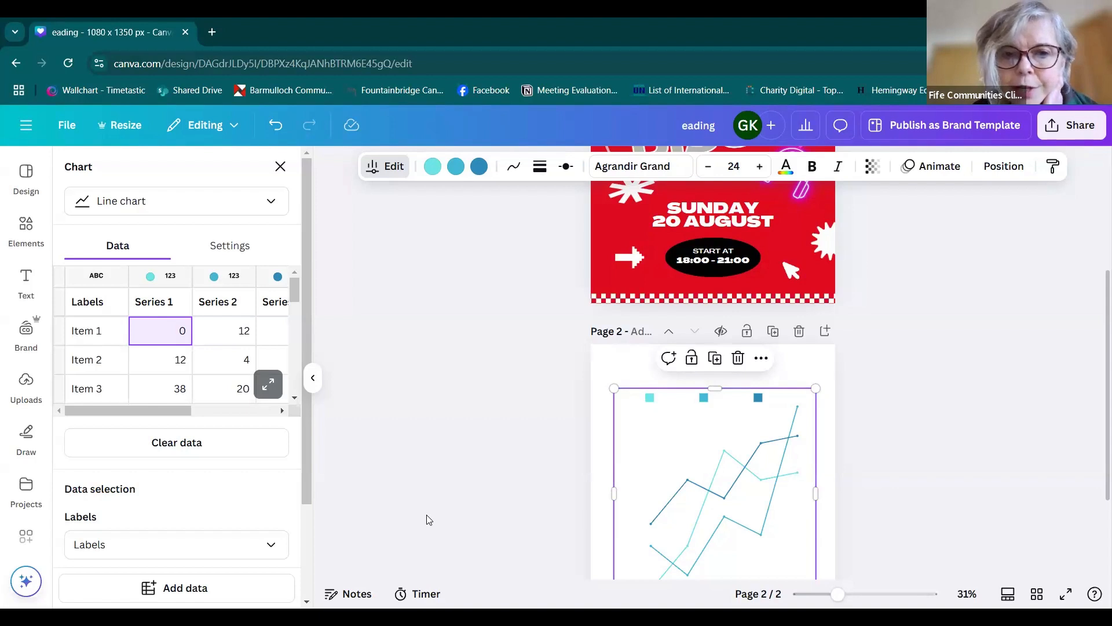
scroll(426, 514, up, 1)
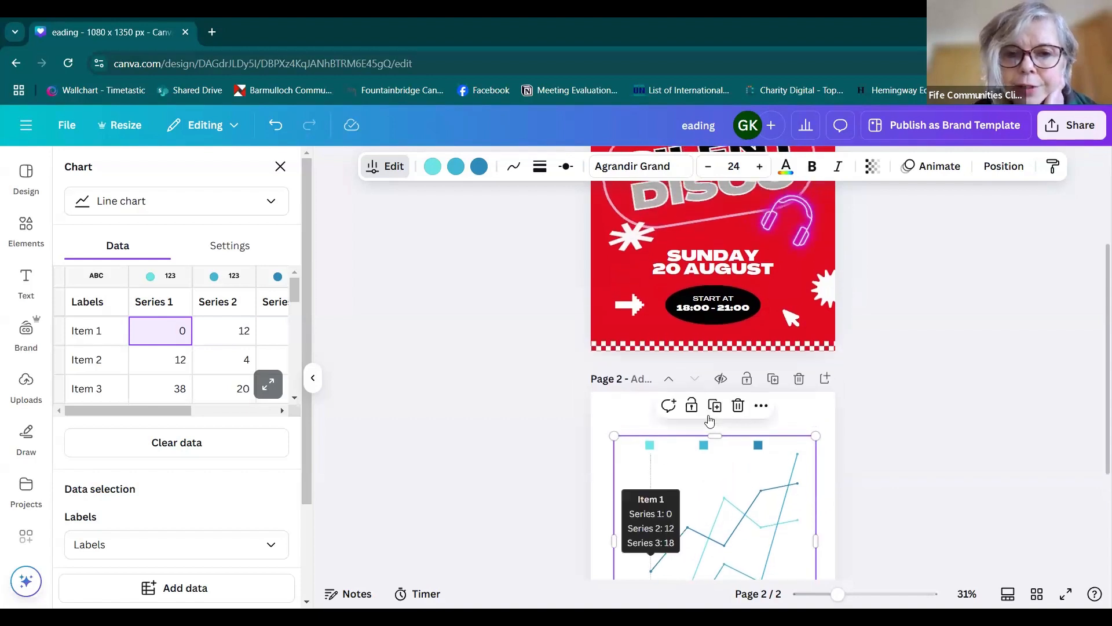
click(800, 380)
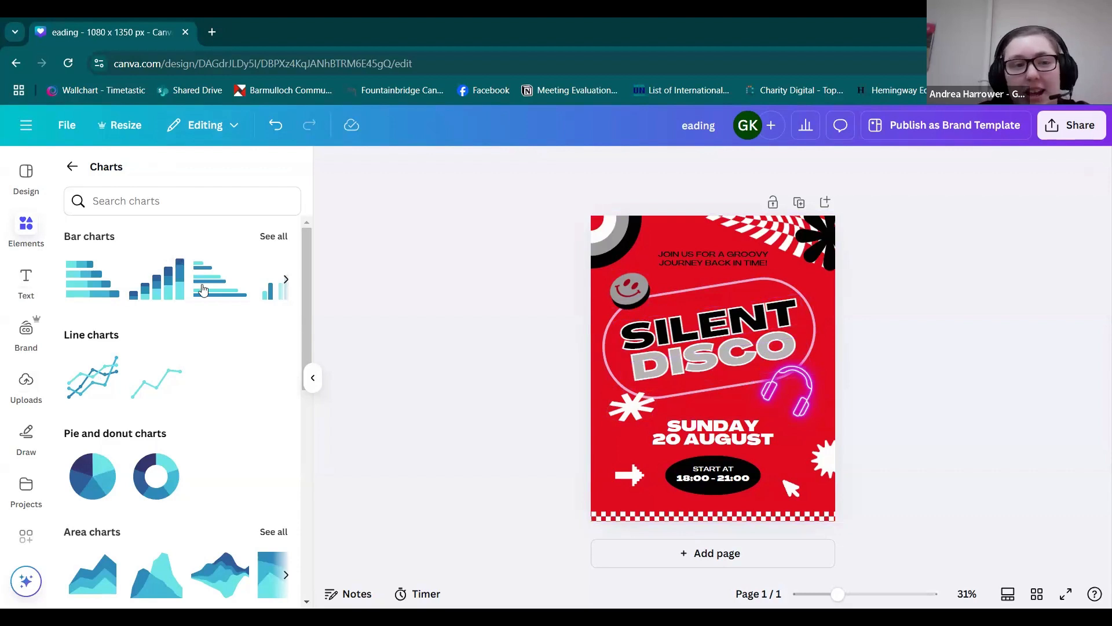
click(70, 165)
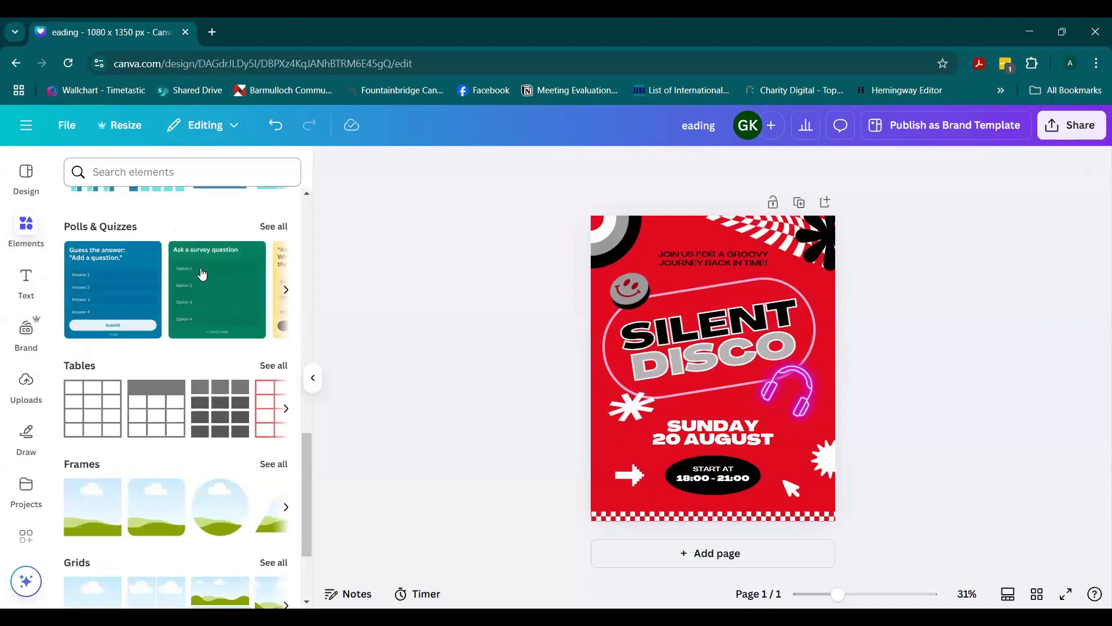
scroll(119, 387, up, 10)
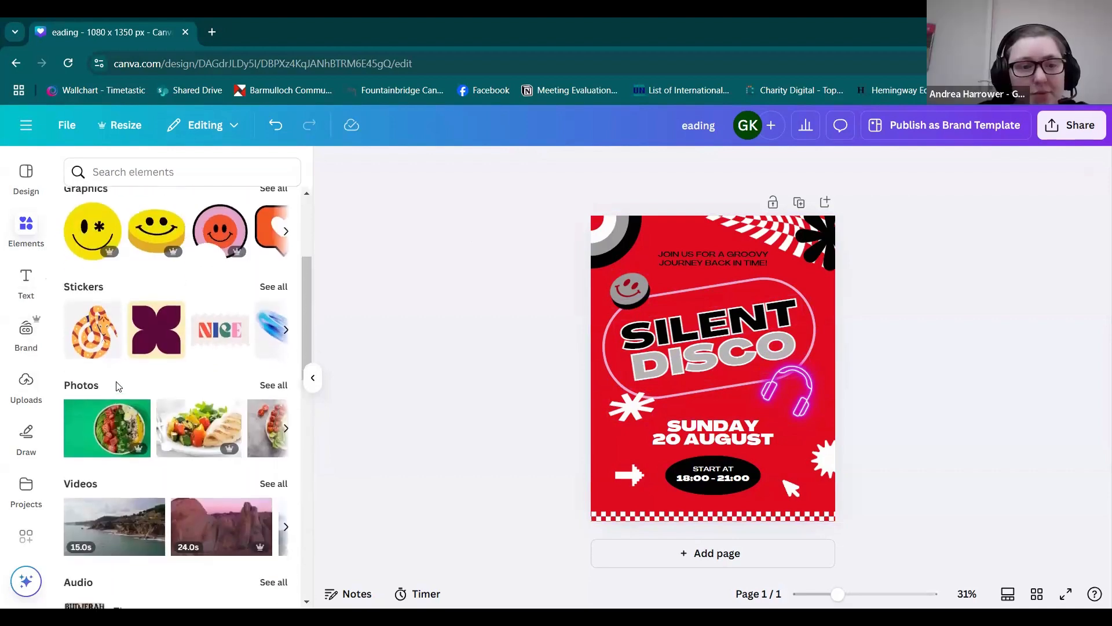
- Add the salad bowl photo to the poster, try removing its background and repositioning the cutout, and undo those edits
click(119, 417)
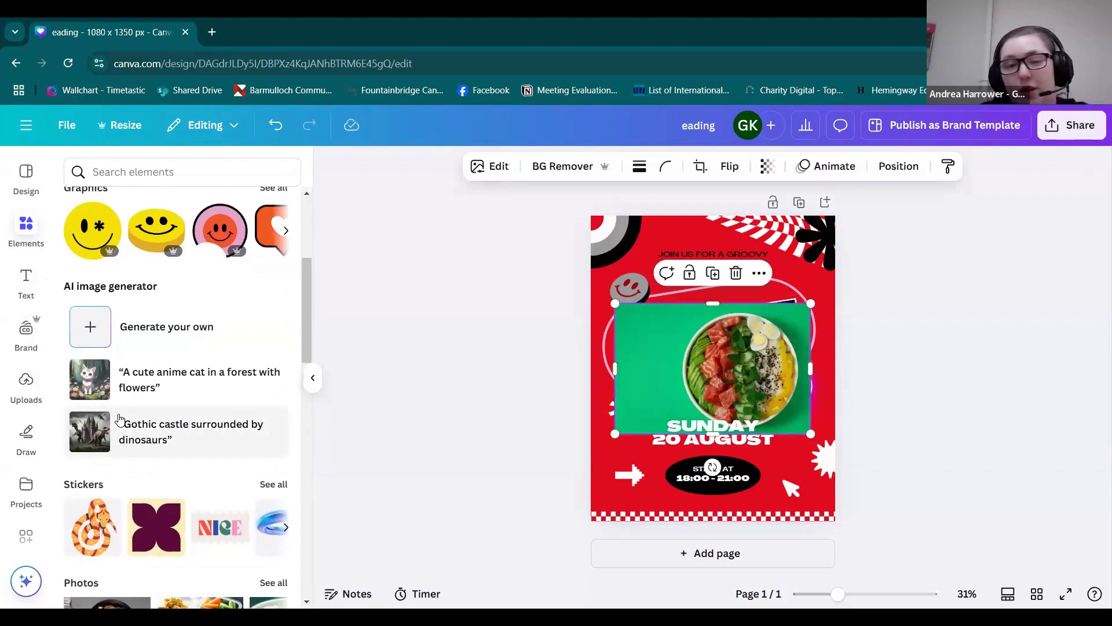
click(560, 168)
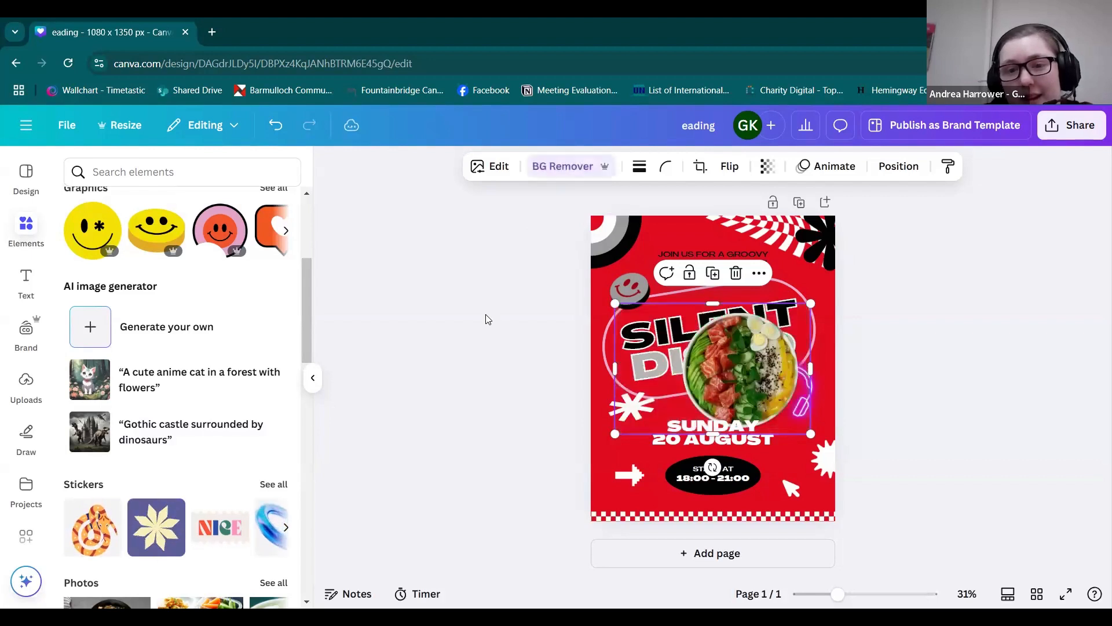
drag(700, 362, 598, 391)
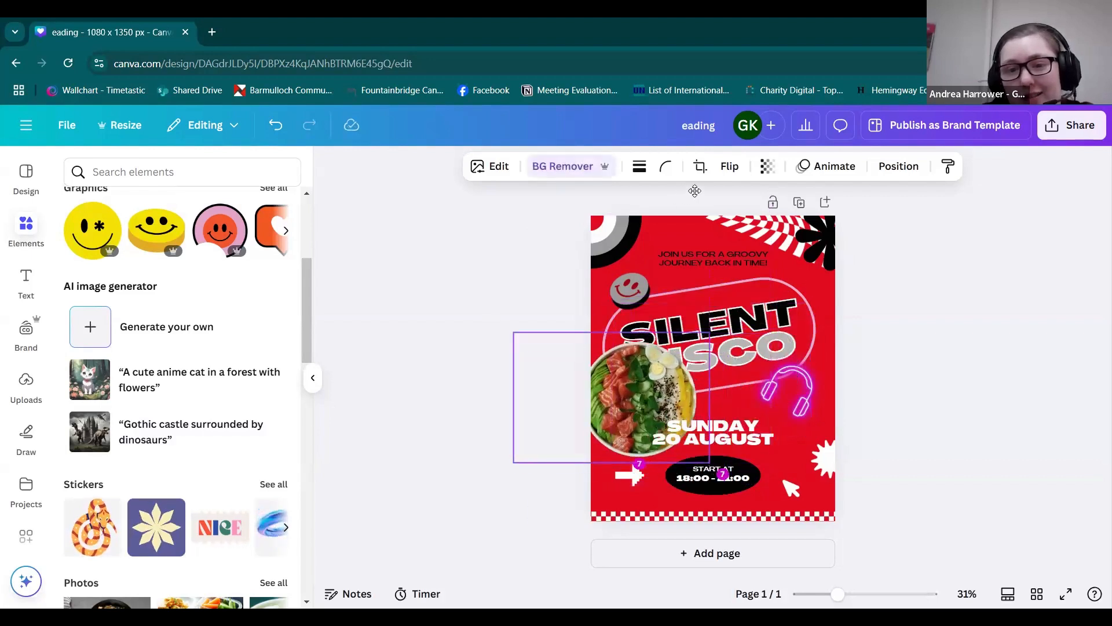
drag(695, 191, 678, 303)
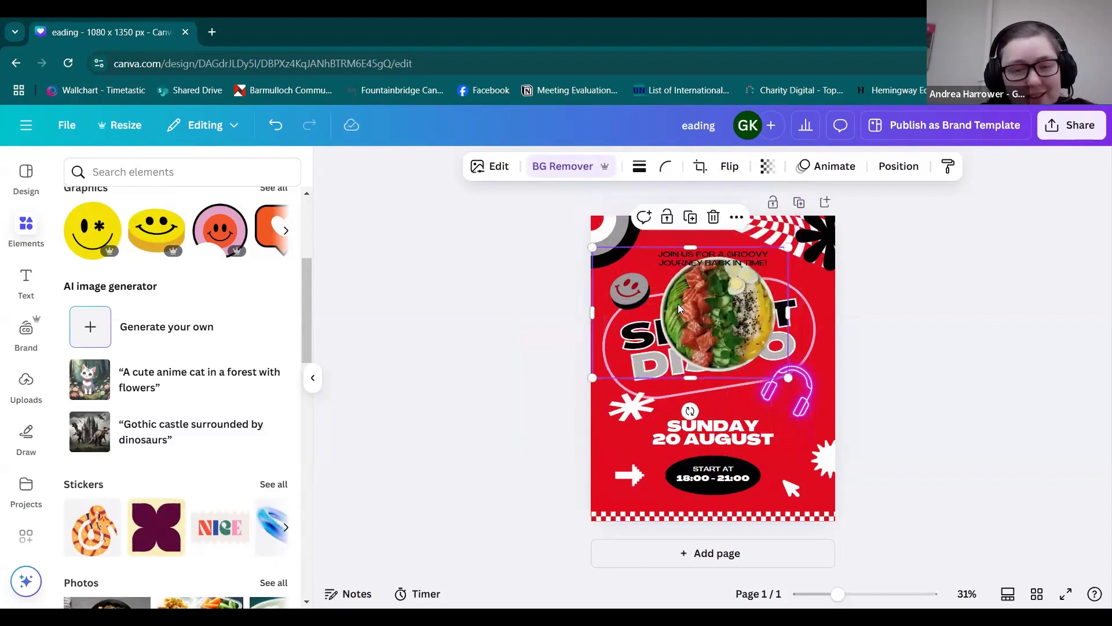
key(ctrl+z)
key(ctrl+z)
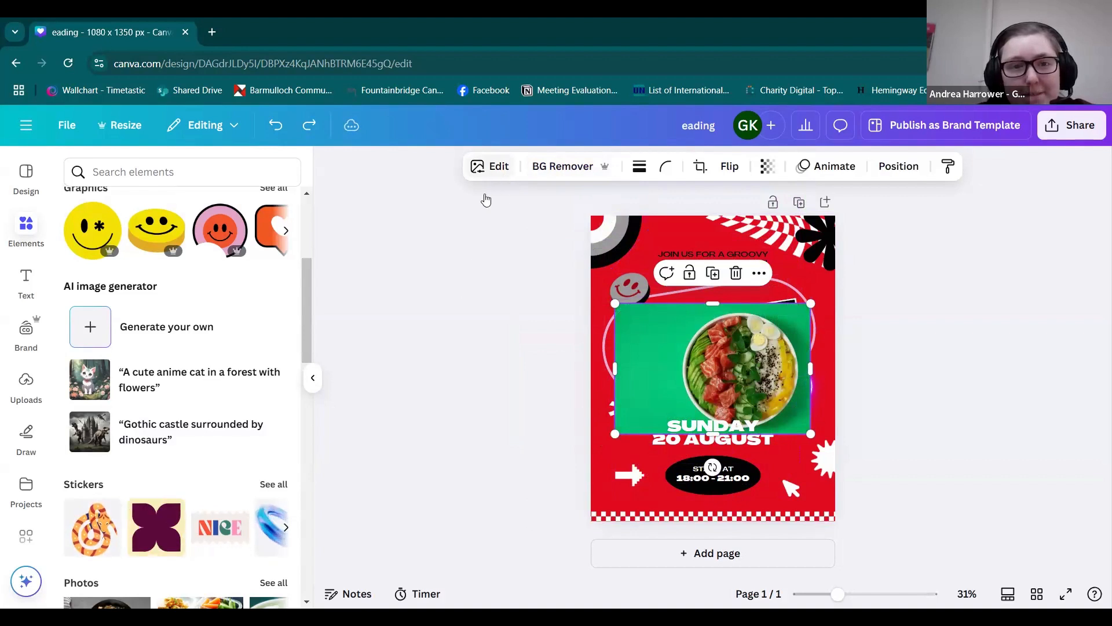
- Separate the egg slices from the salad bowl photo with Magic Grab and place them beside the poster's upper-left circle graphic
click(490, 167)
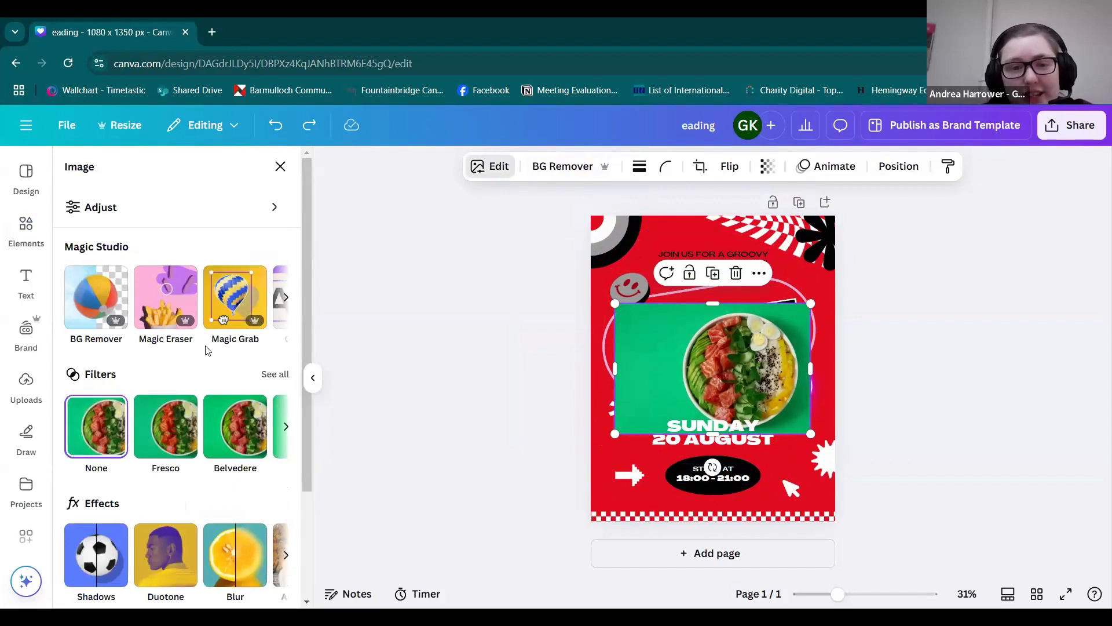
click(214, 318)
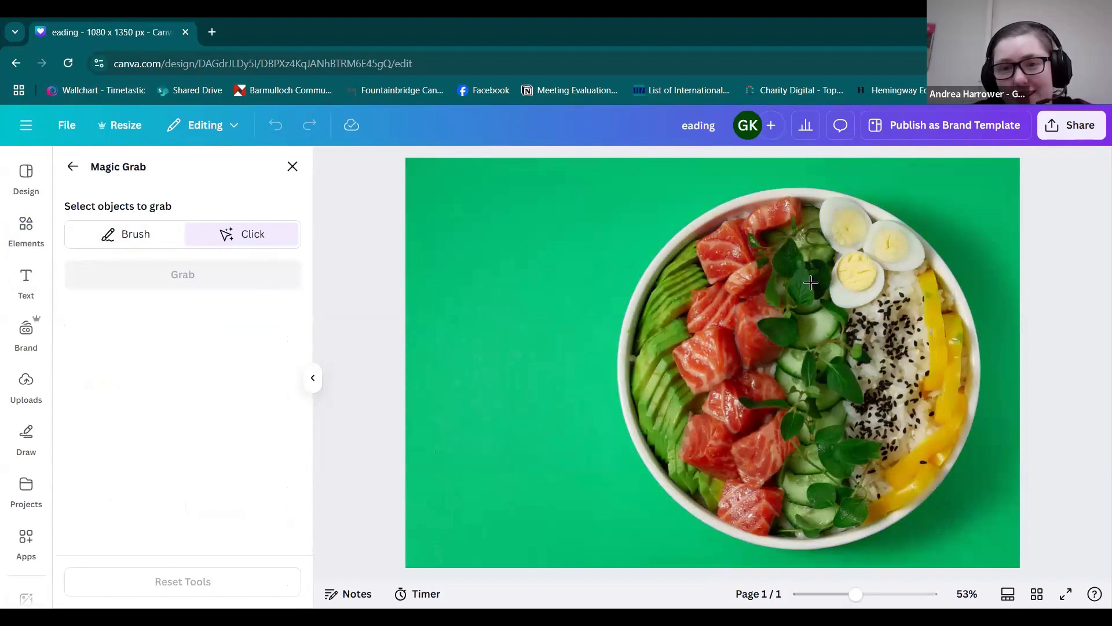
click(853, 283)
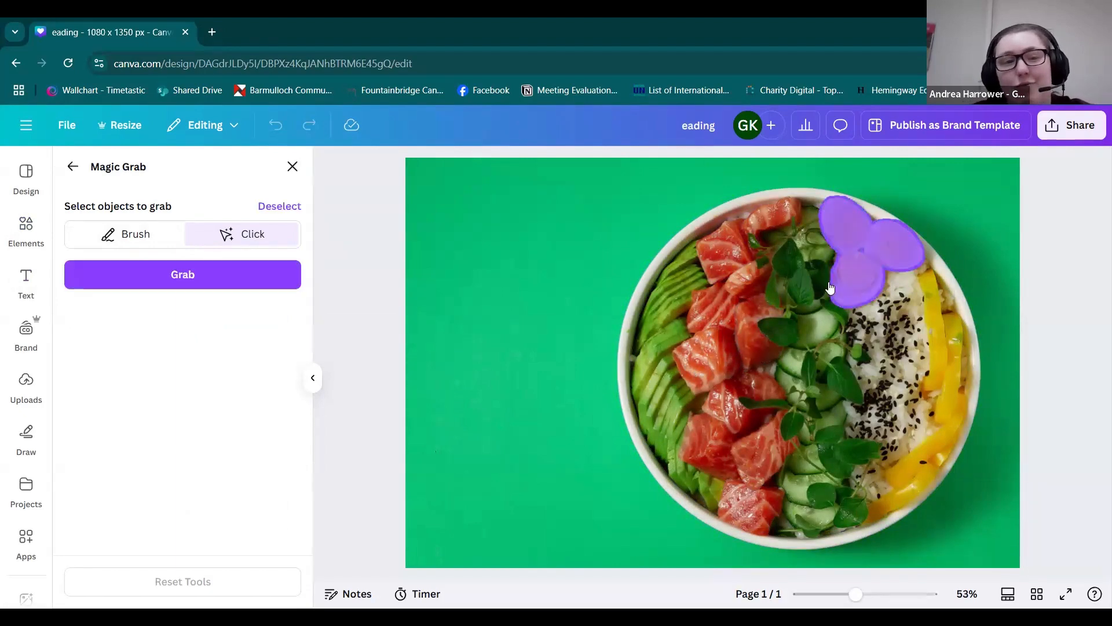
click(184, 284)
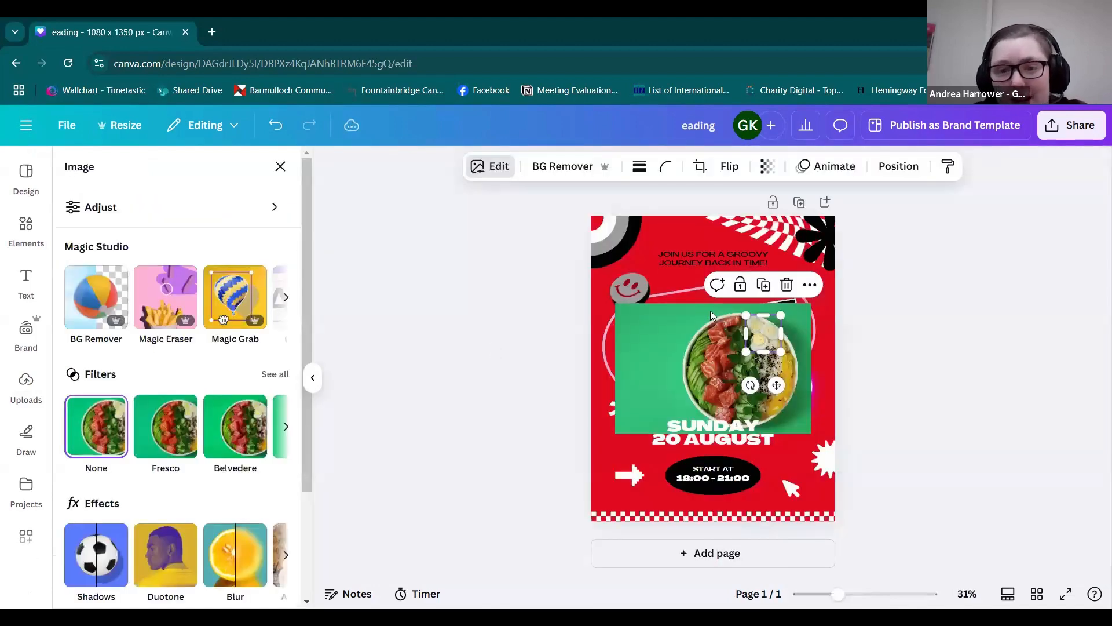
drag(755, 336, 615, 221)
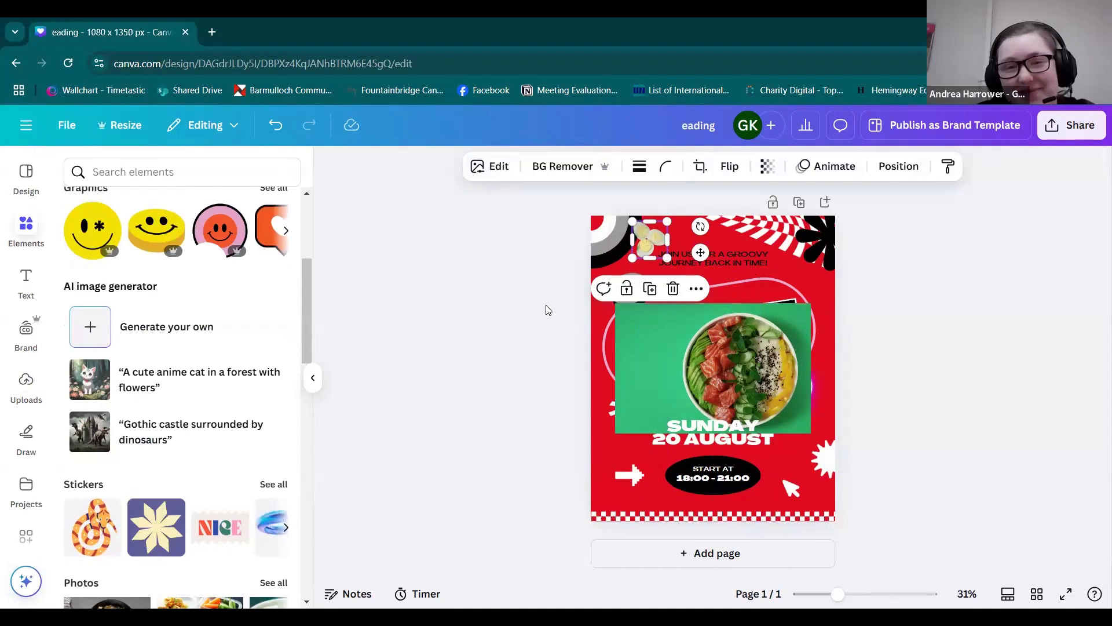
click(547, 310)
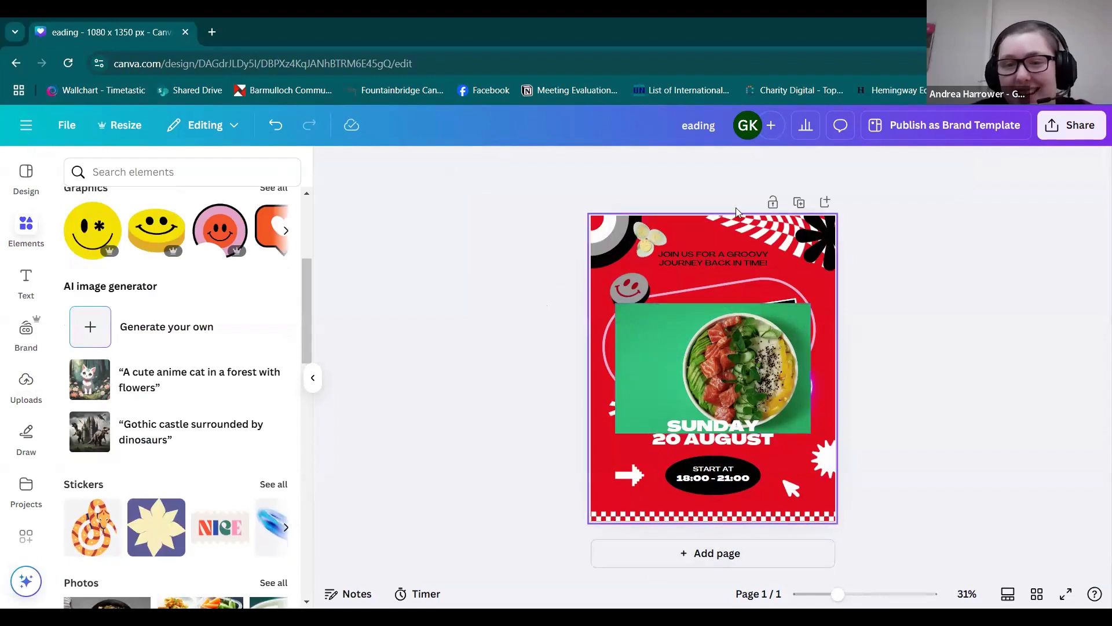
- Delete the separated egg slices and the salad bowl photo from the poster
drag(638, 237, 616, 450)
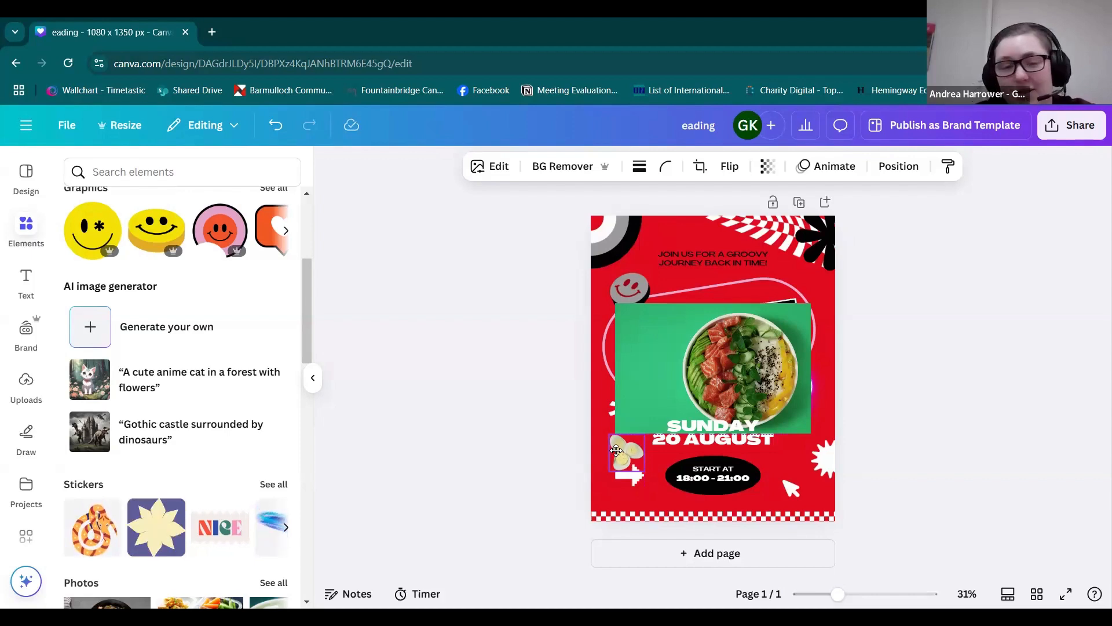
key(Delete)
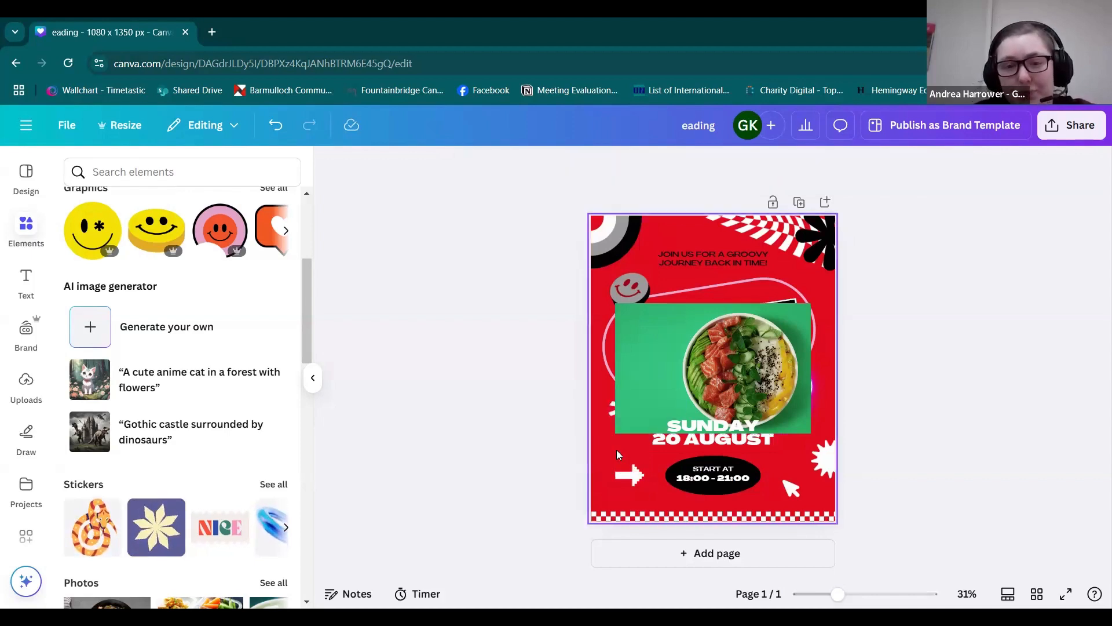
click(659, 394)
key(Delete)
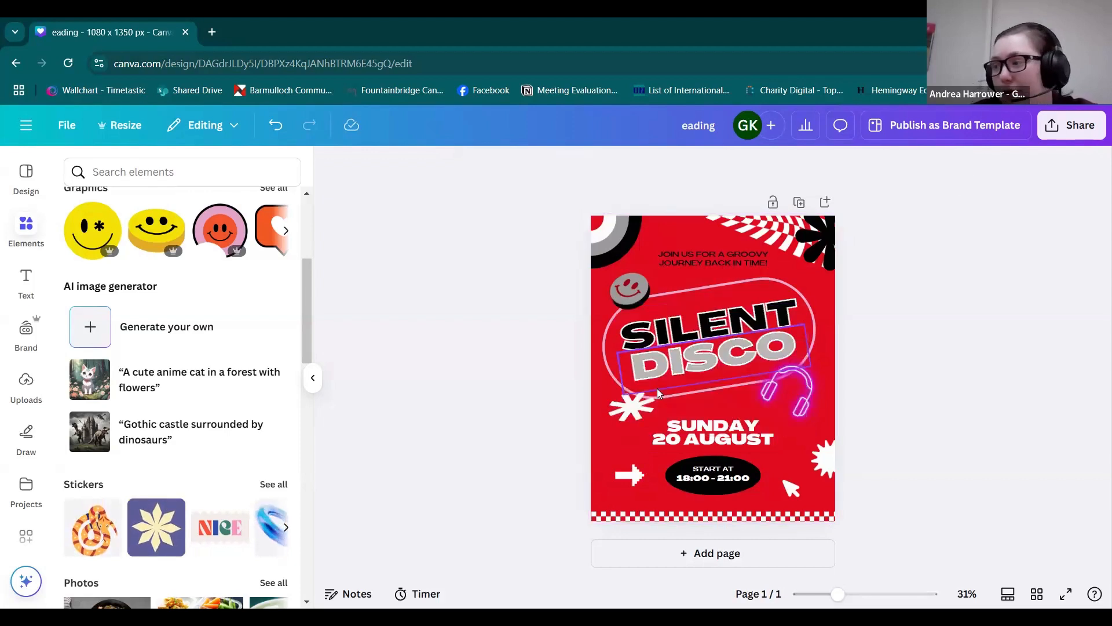
- Apply the Typewriter text animation to the SILENT heading
click(686, 335)
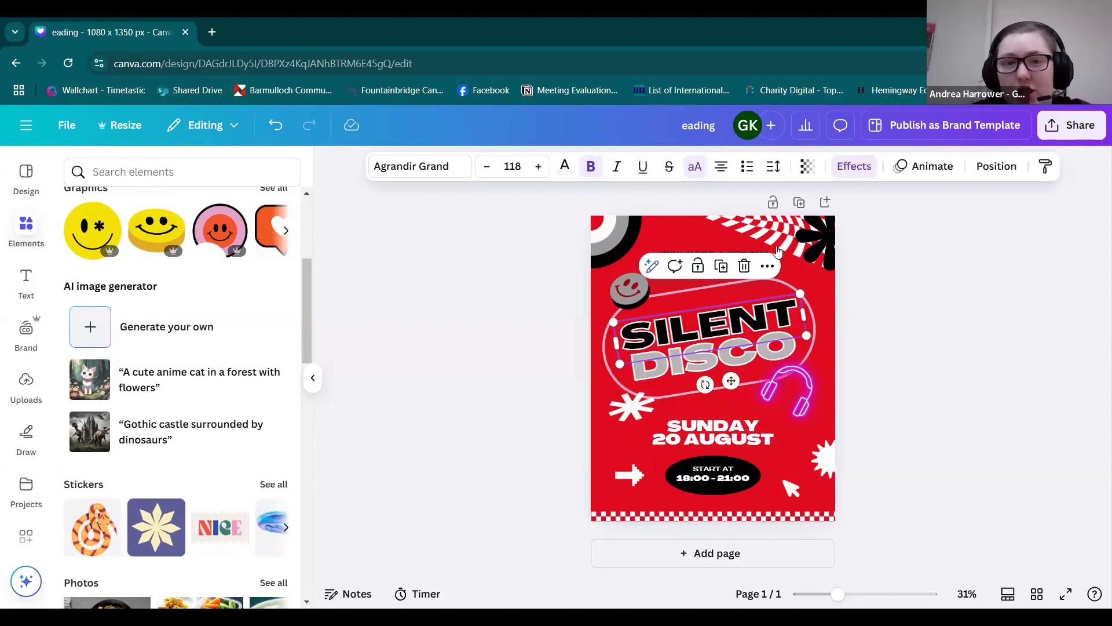
click(938, 167)
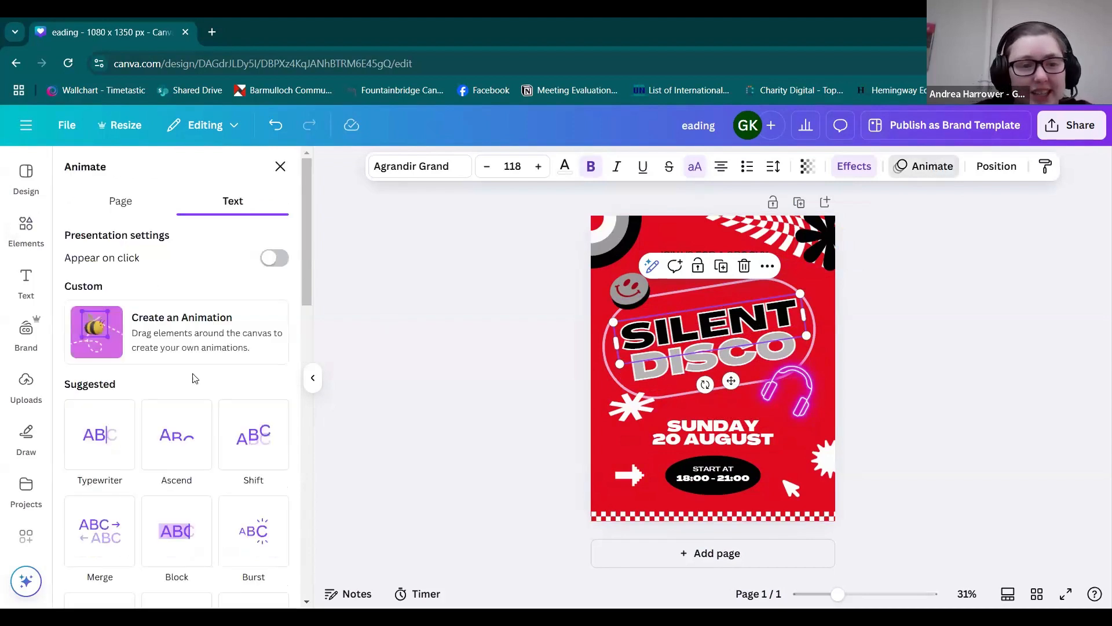
click(117, 432)
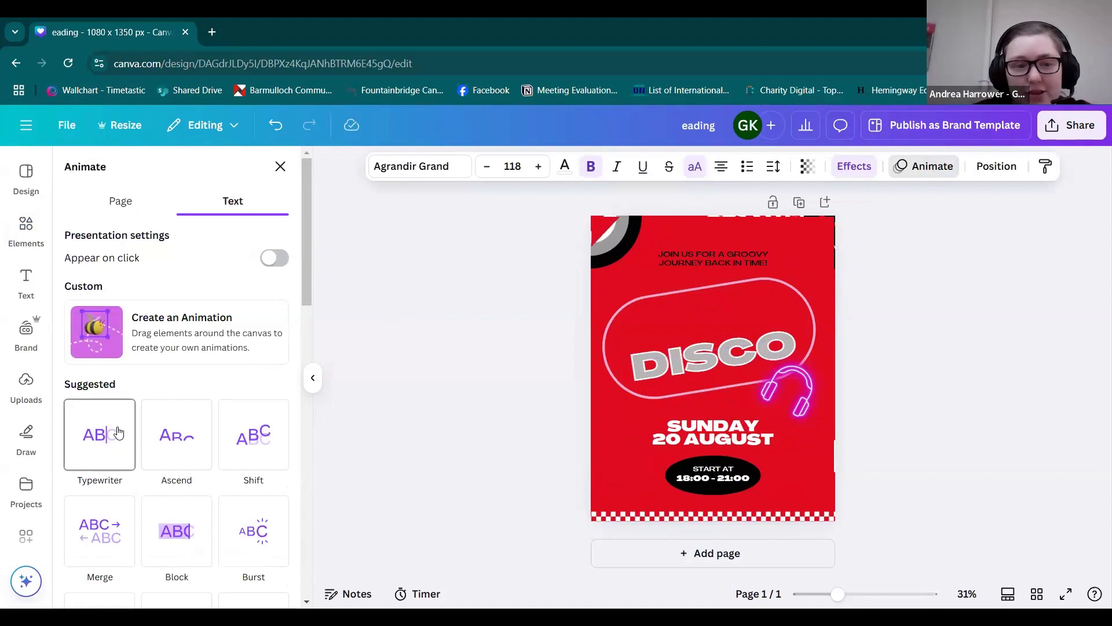
click(118, 432)
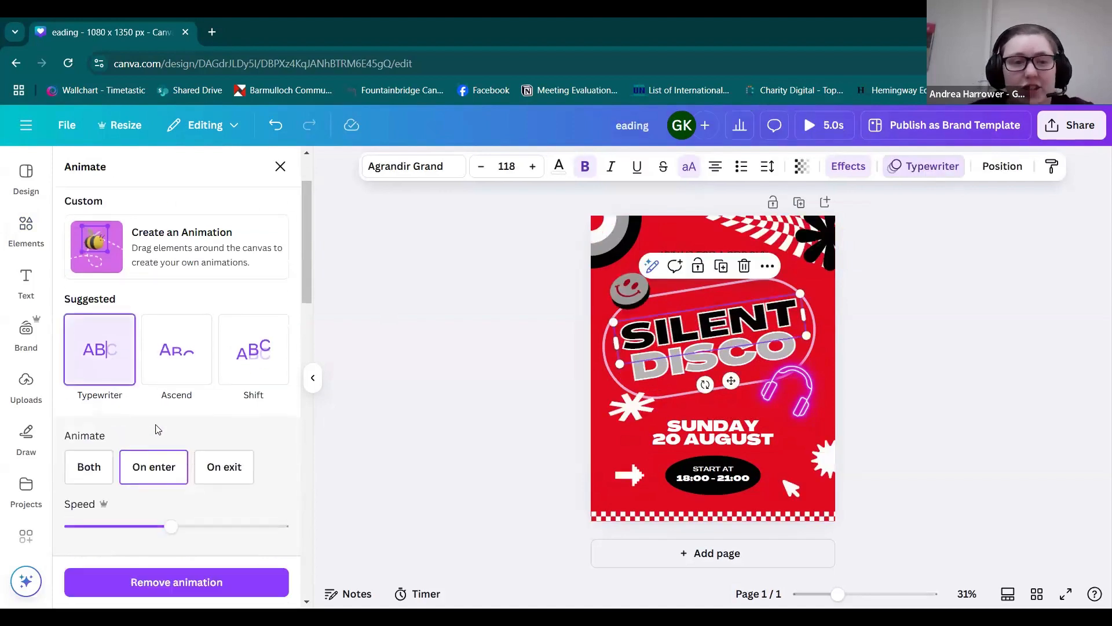
- Try the Shift and Ascend text animations on the SILENT heading and look through their settings
scroll(155, 428, down, 1)
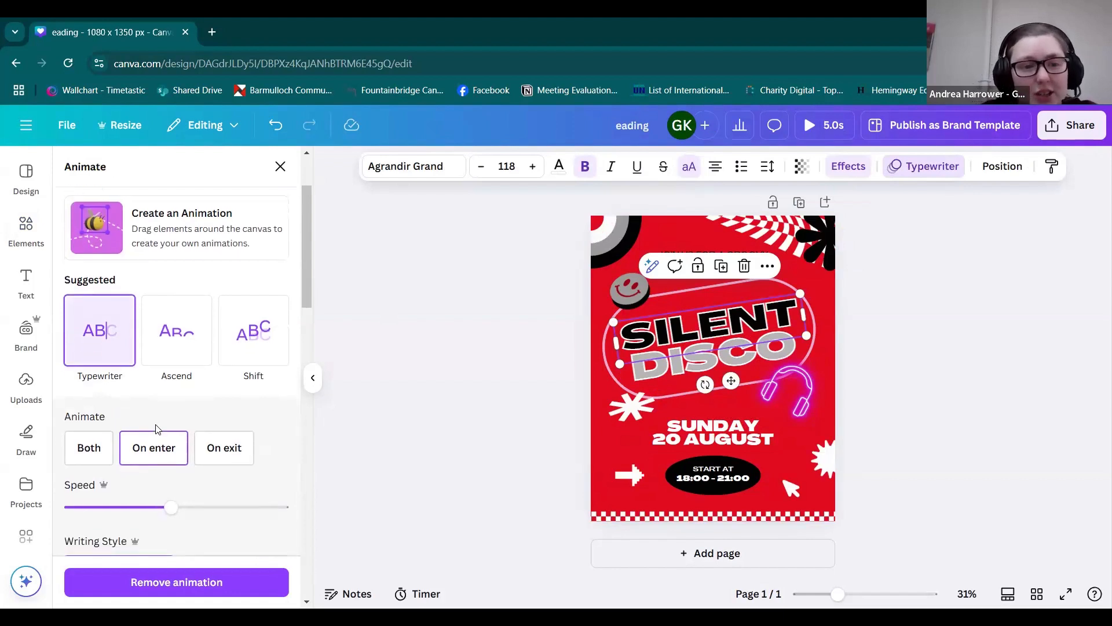
click(238, 345)
scroll(238, 345, down, 1)
scroll(238, 345, down, 1)
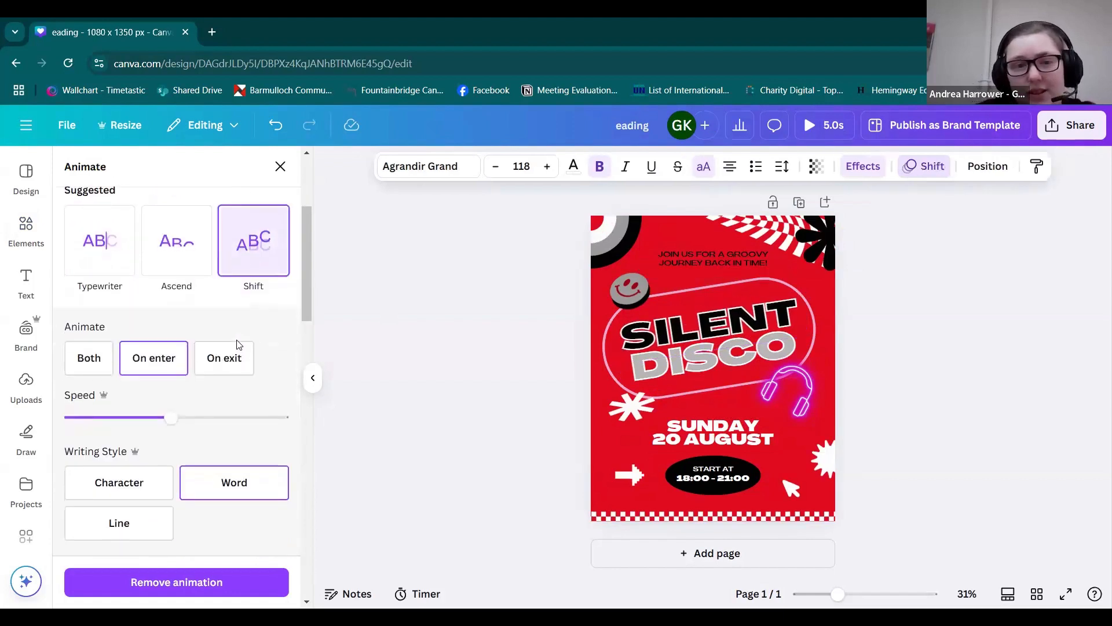
click(190, 277)
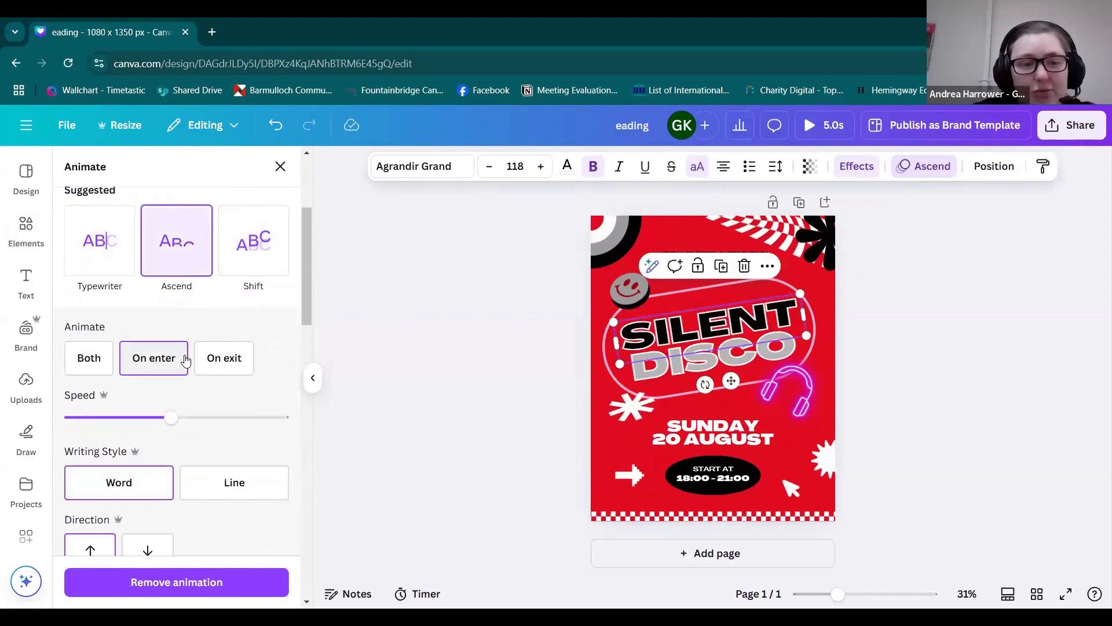
scroll(185, 362, down, 1)
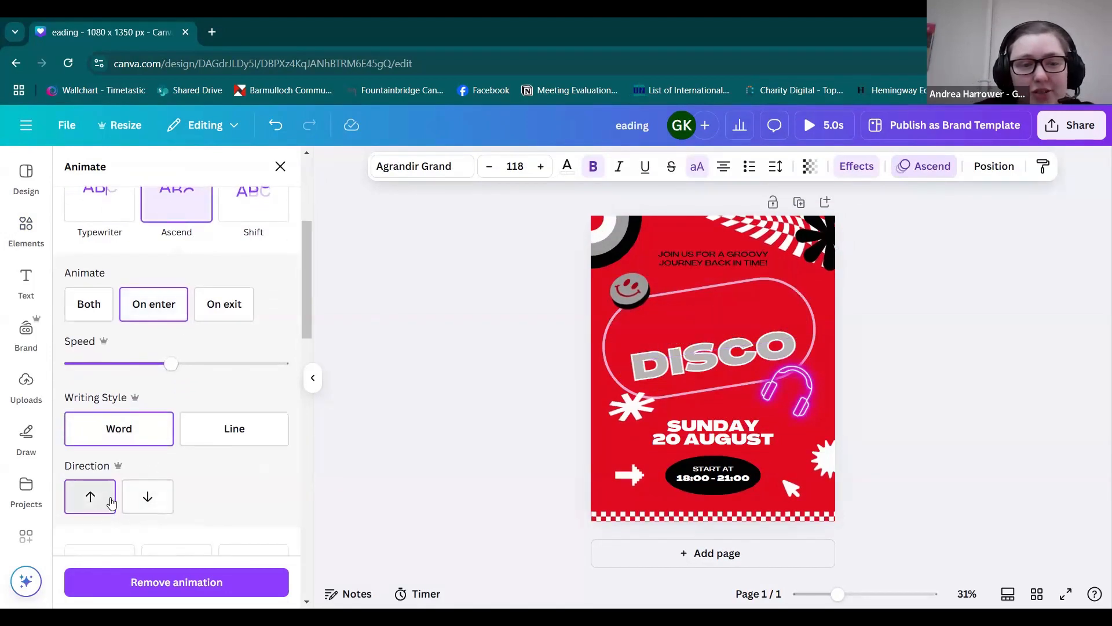
scroll(239, 553, down, 7)
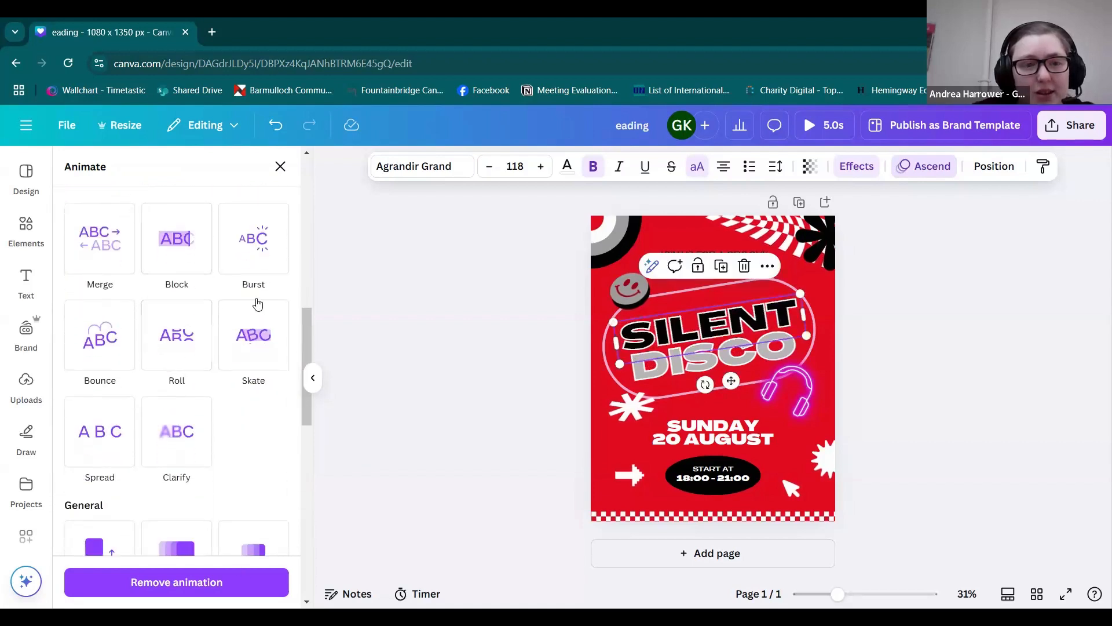
- Apply the Burst animation to the SILENT heading and try its intensity at maximum and near minimum
click(274, 244)
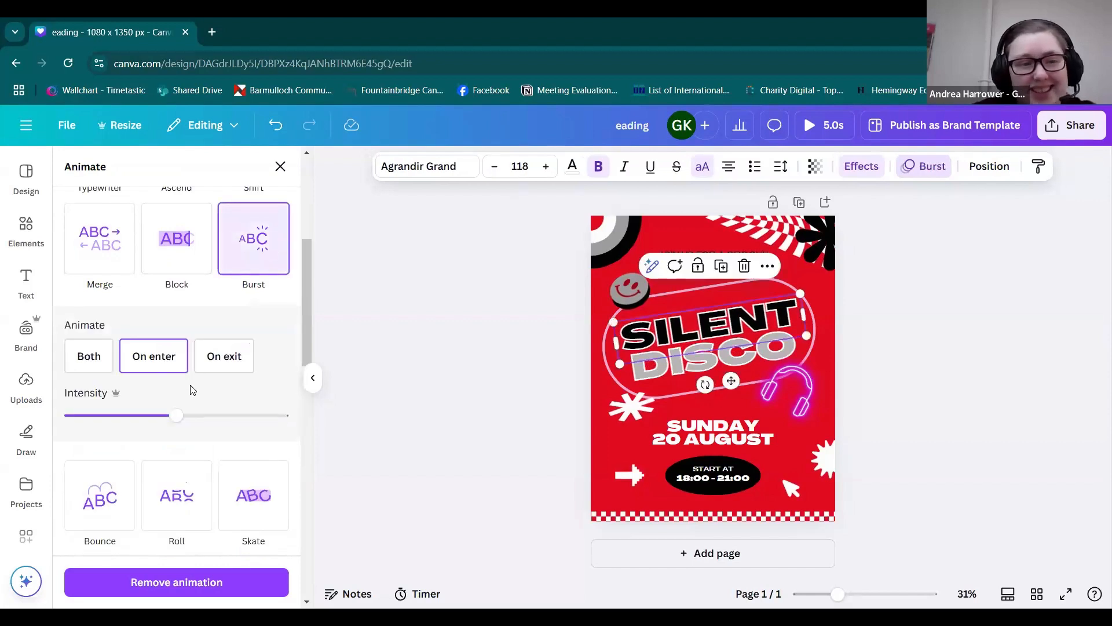
click(286, 415)
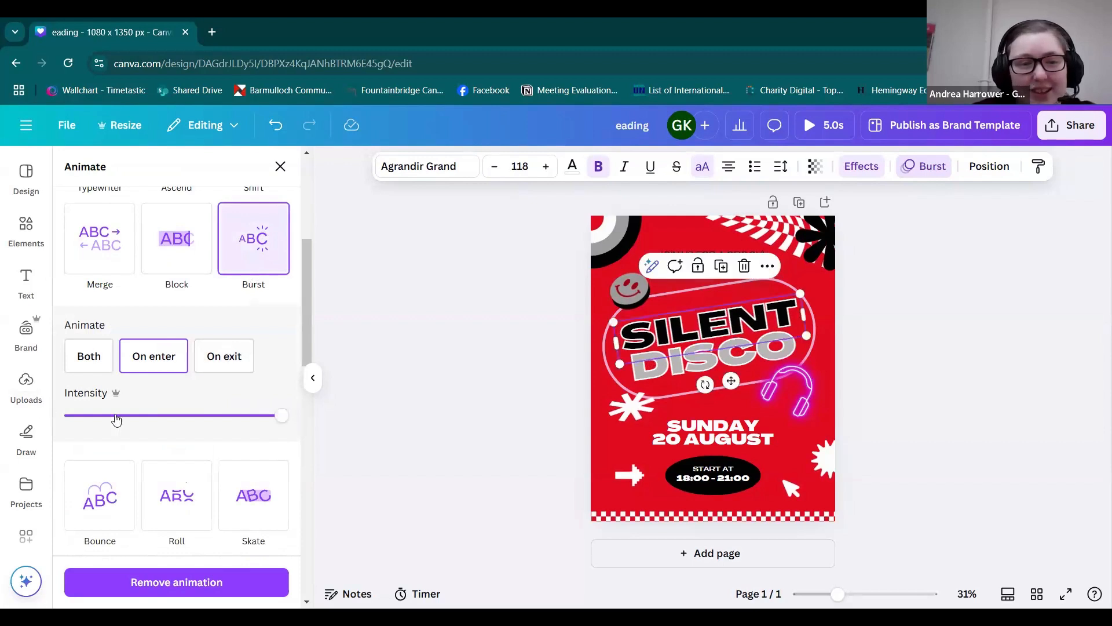
drag(281, 415, 80, 422)
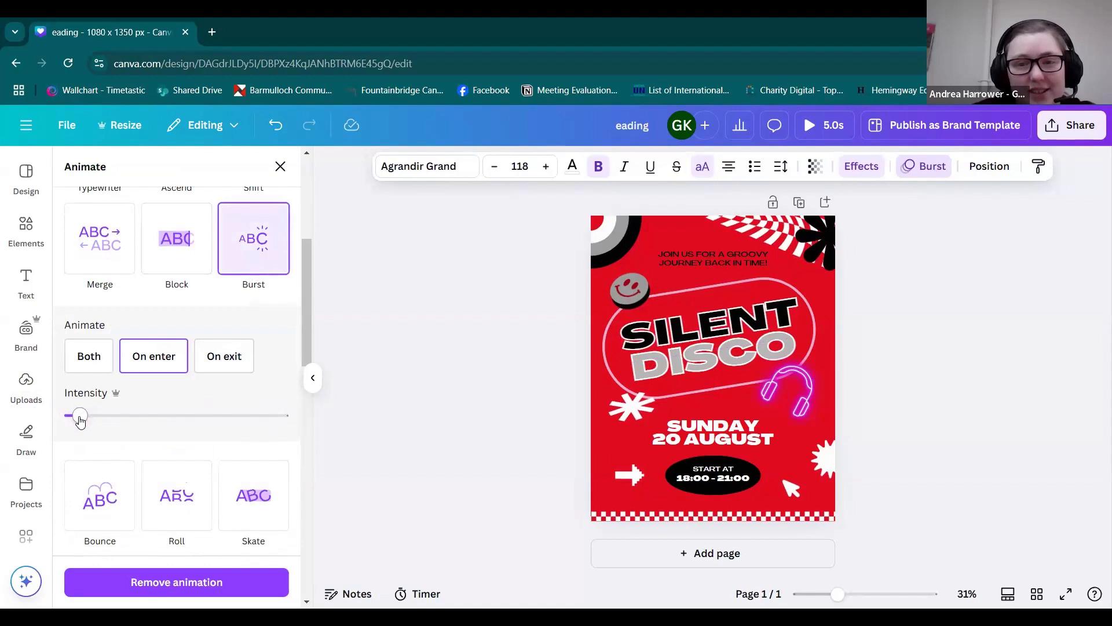
- Try the Bounce and Clarify animations on the SILENT heading, and remove its animation
scroll(134, 427, down, 2)
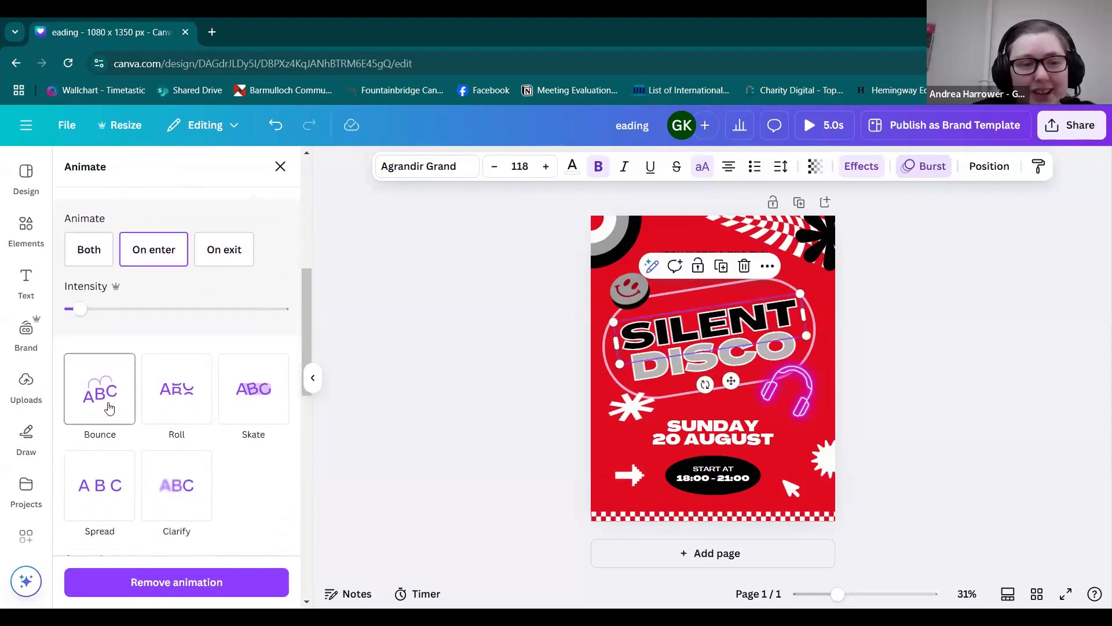
click(108, 408)
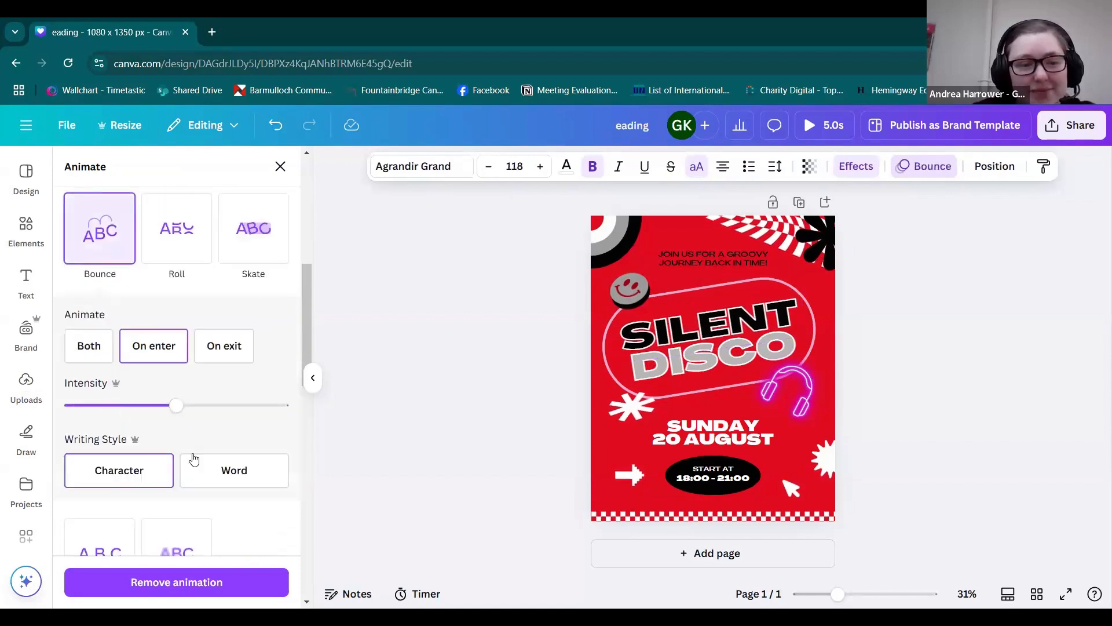
scroll(191, 457, down, 3)
click(184, 394)
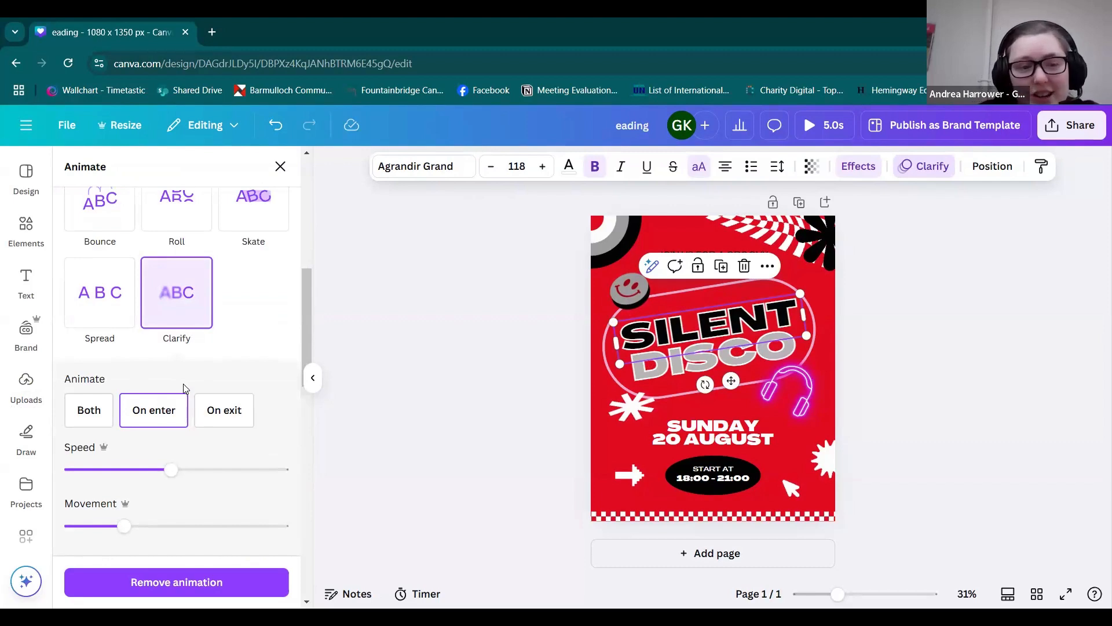
click(187, 580)
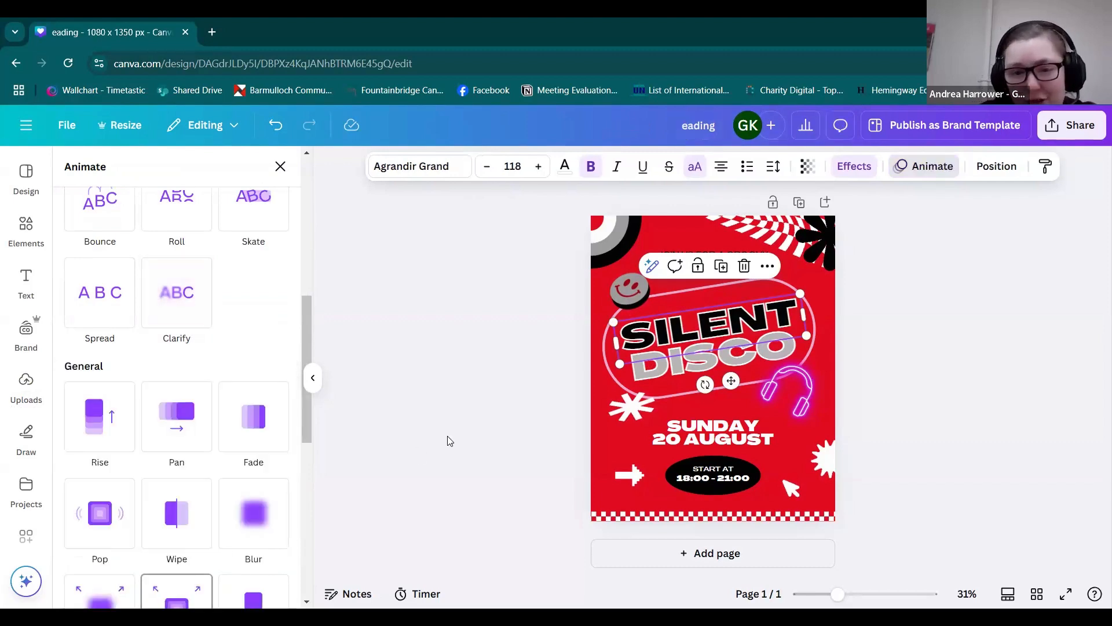
click(280, 167)
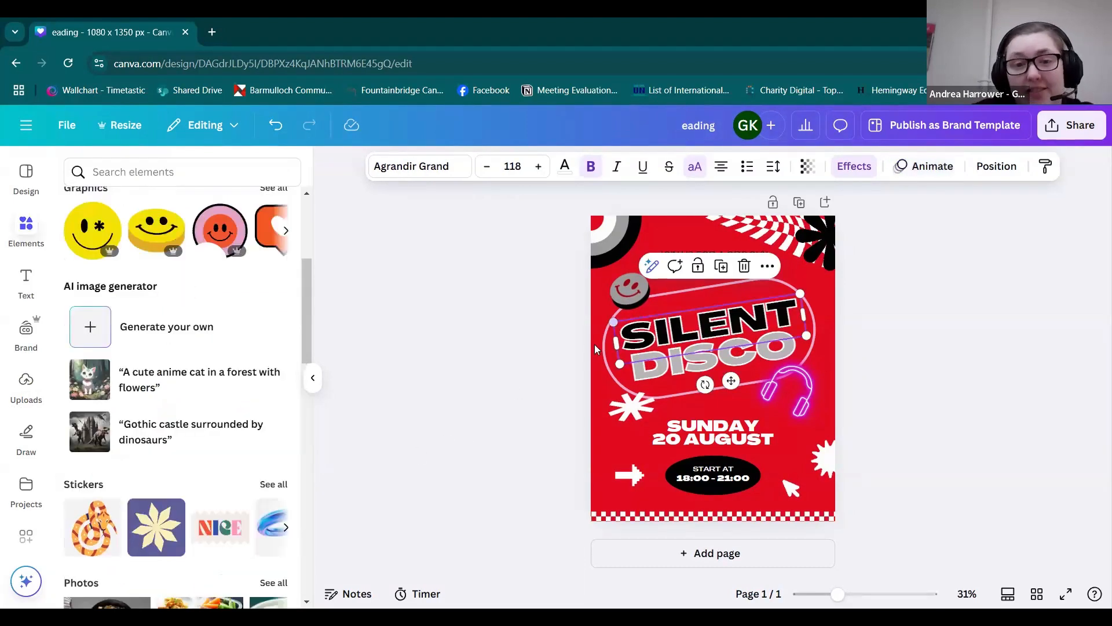
- Create a copy of the design resized to Facebook Post (Landscape), 940 × 788 px, and open the copy
click(109, 127)
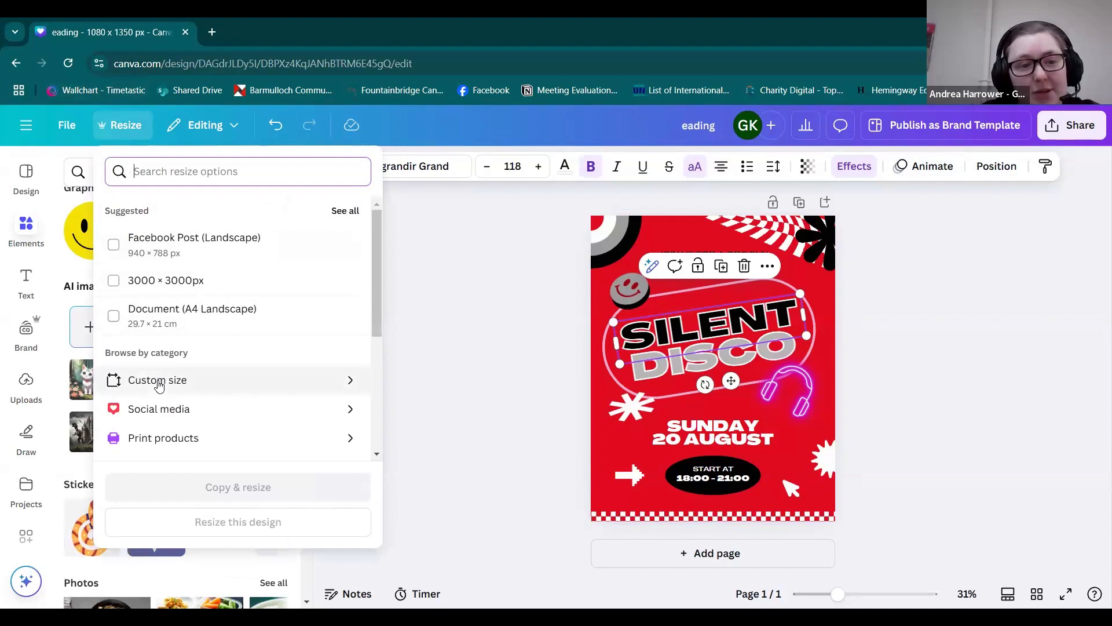
click(194, 423)
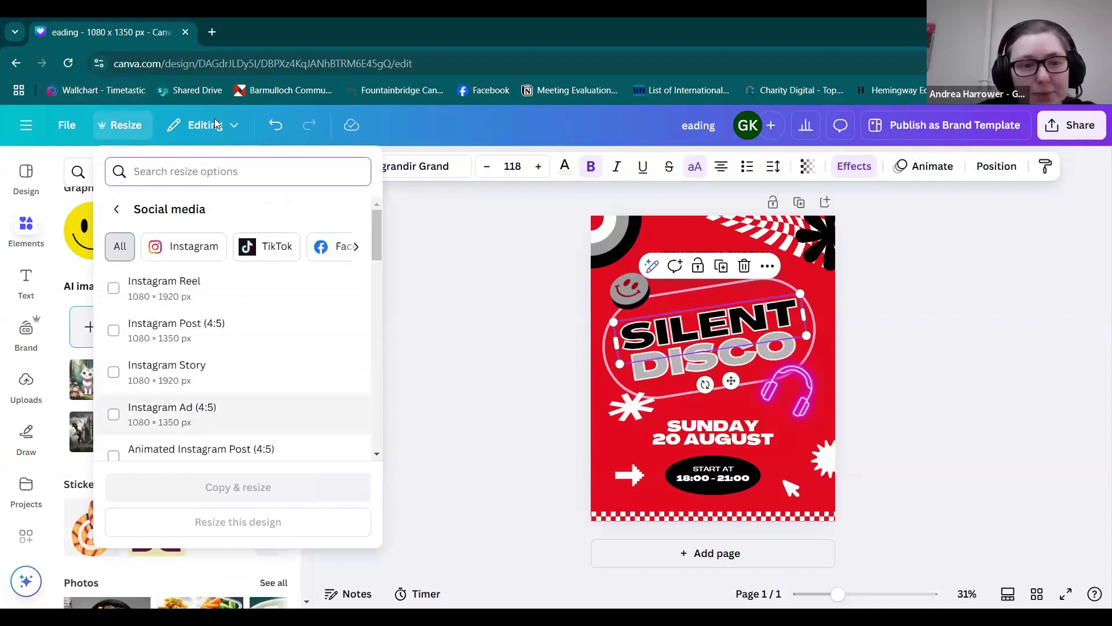
click(185, 248)
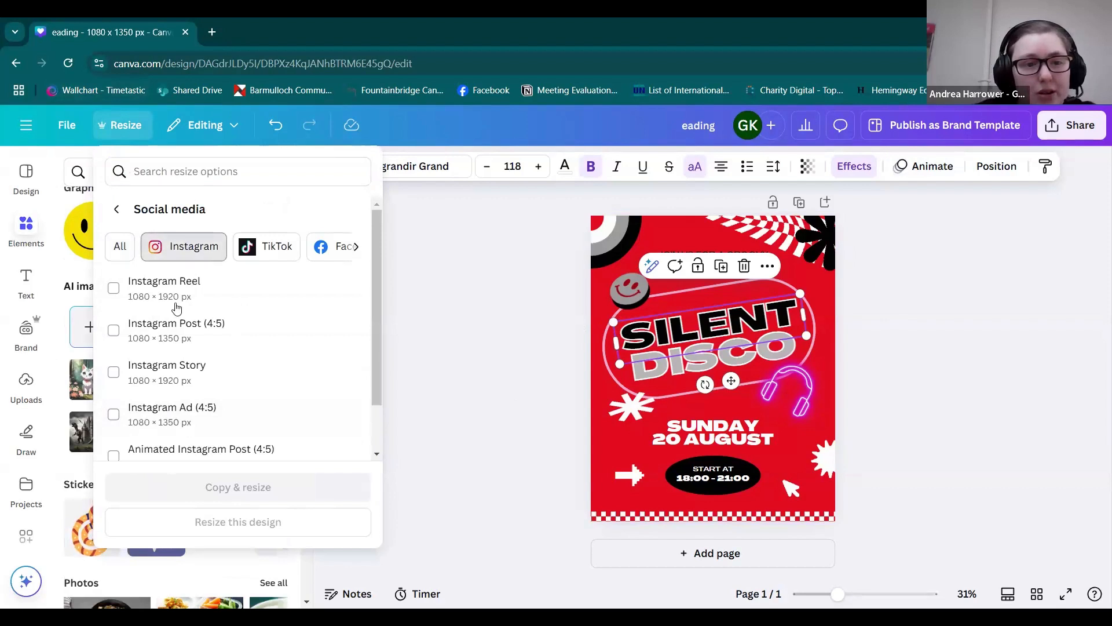
scroll(225, 329, down, 2)
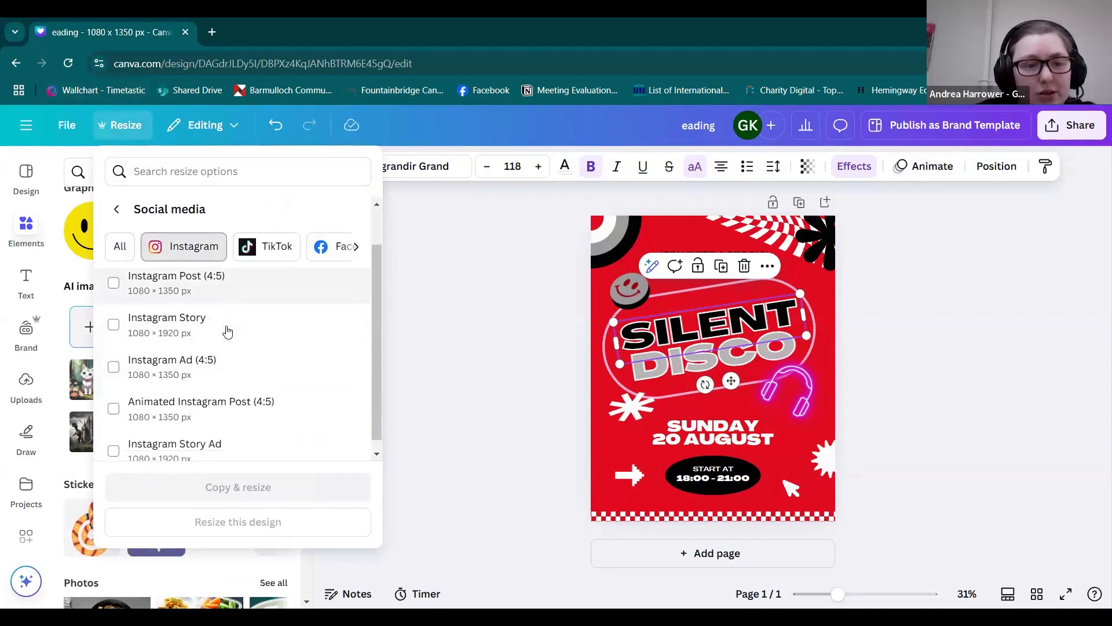
scroll(227, 331, up, 2)
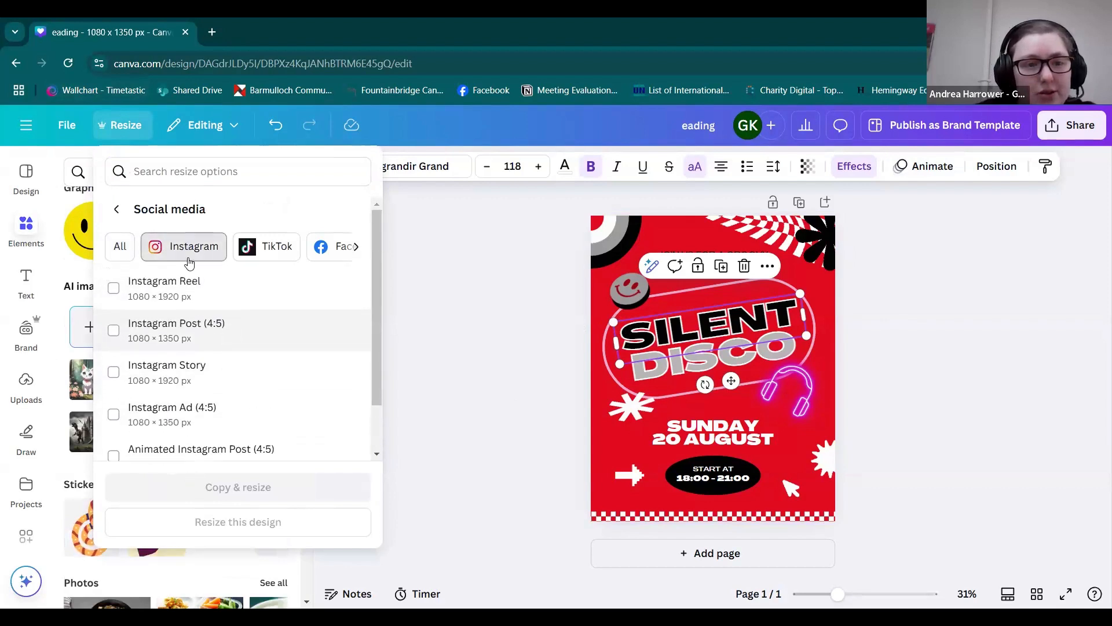
click(336, 257)
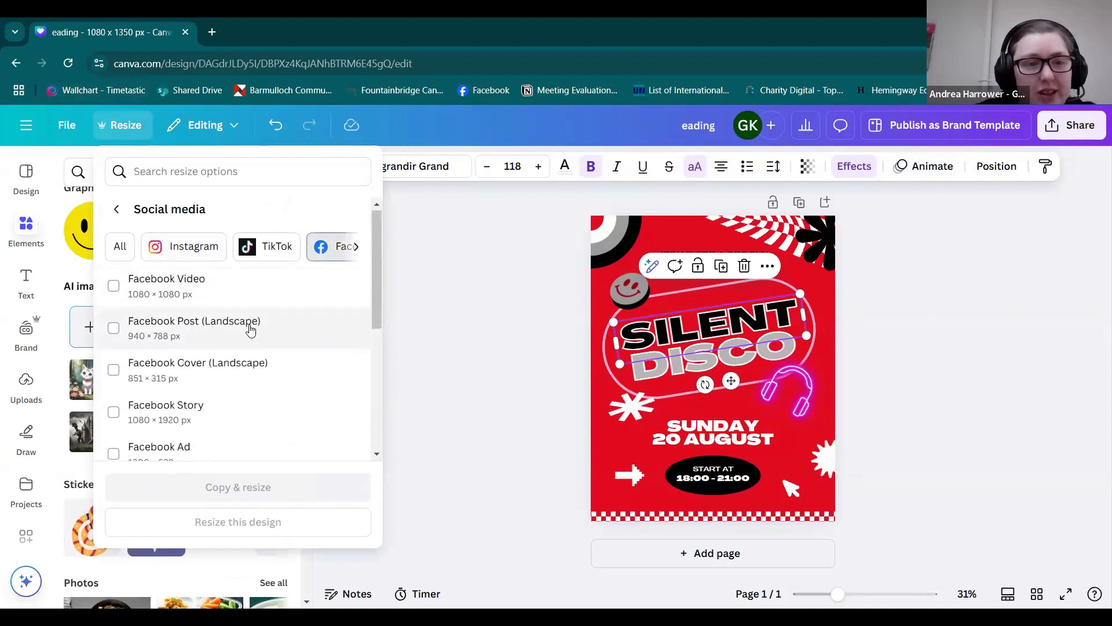
scroll(243, 325, down, 1)
click(115, 305)
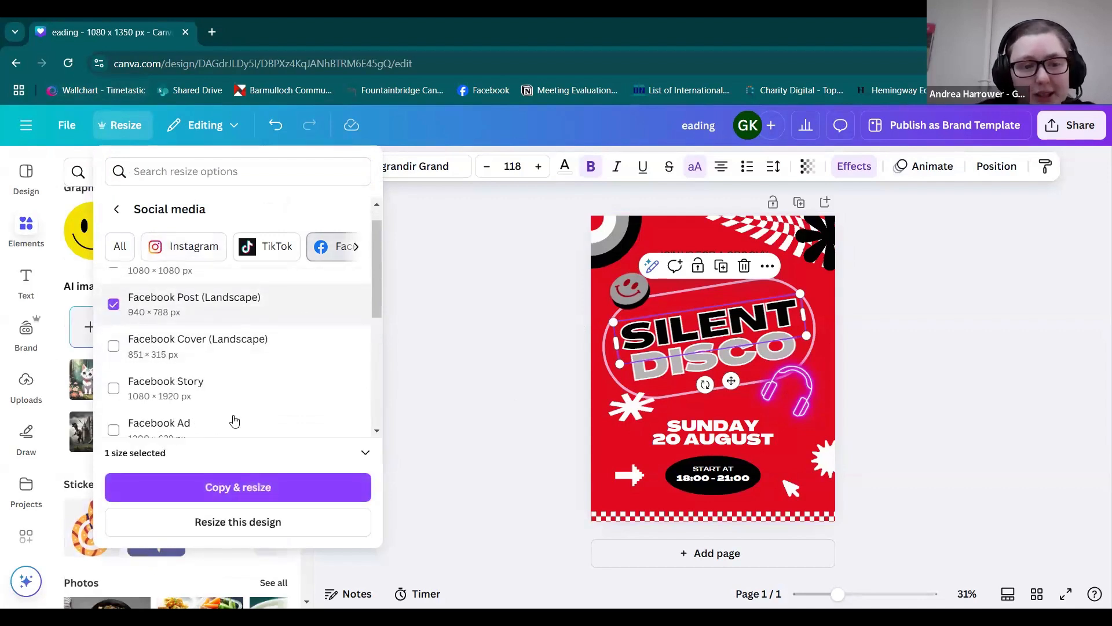
click(263, 491)
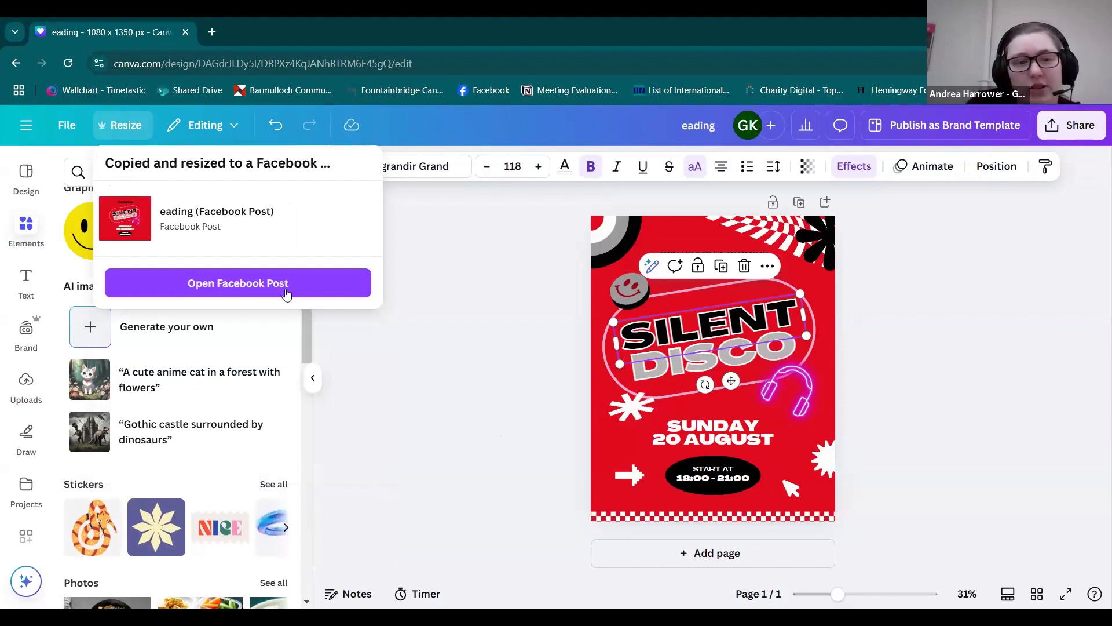
click(286, 293)
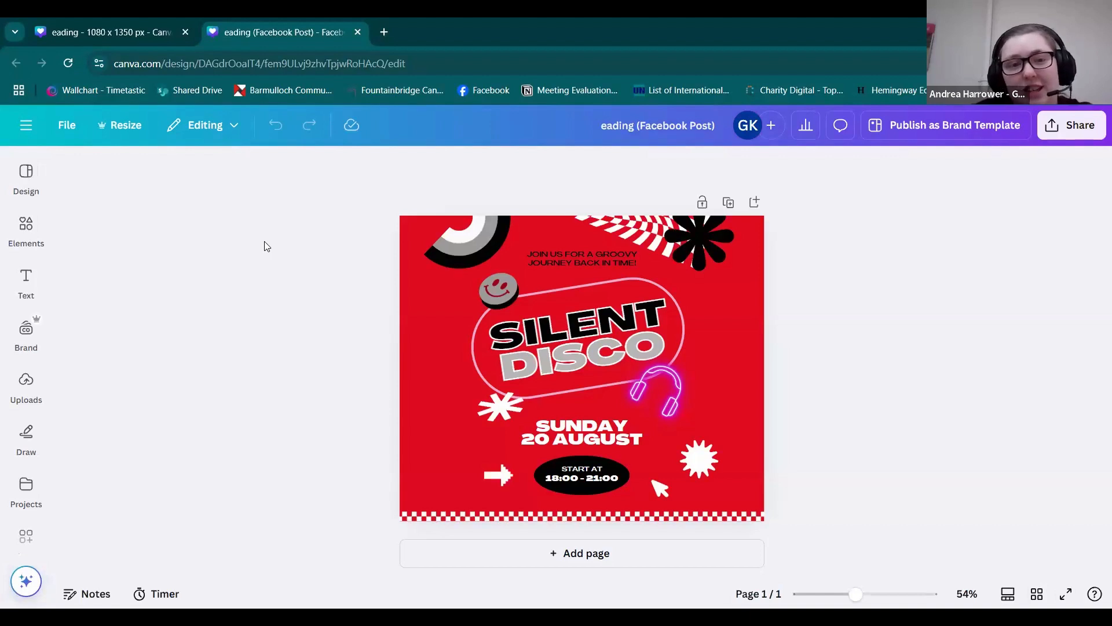
- Move the black, grey and white arc graphic into the upper-left corner of the Facebook post
click(467, 250)
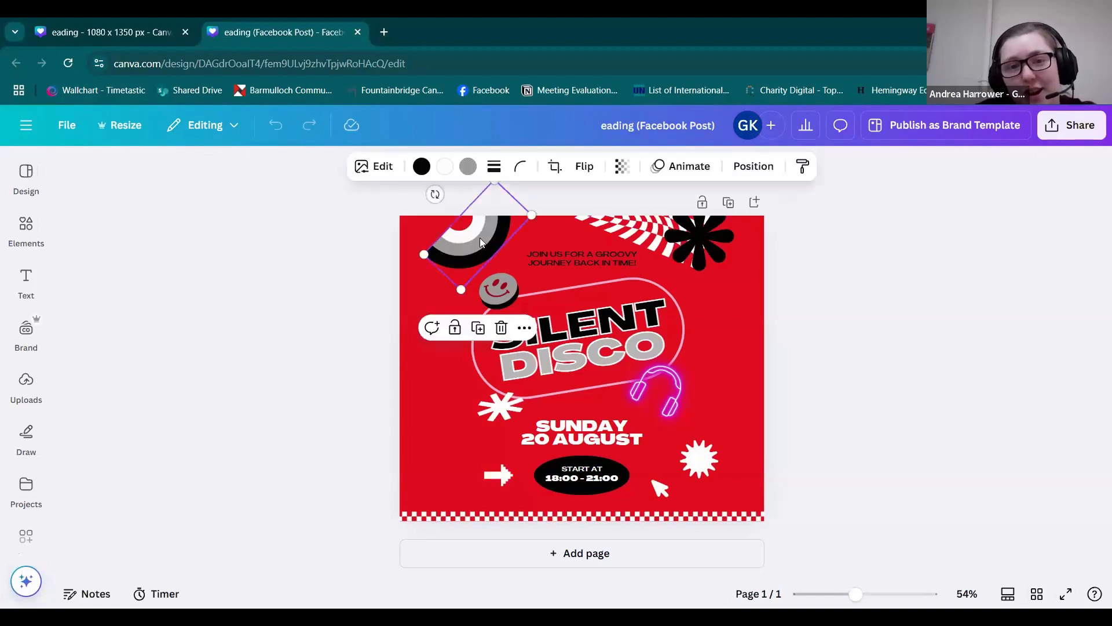
click(679, 236)
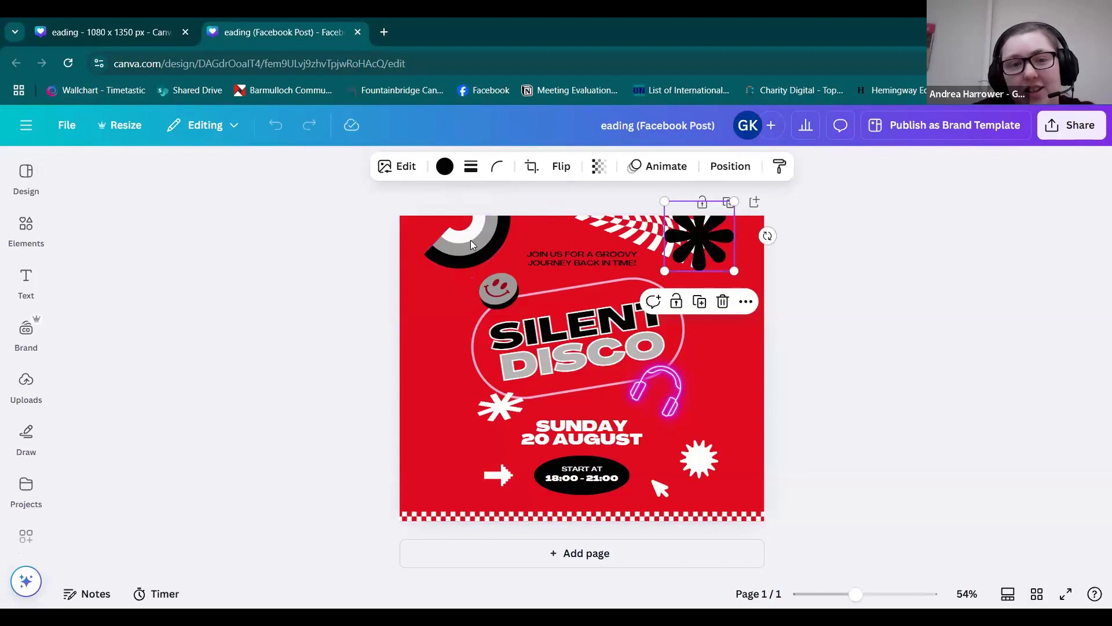
drag(471, 244, 417, 251)
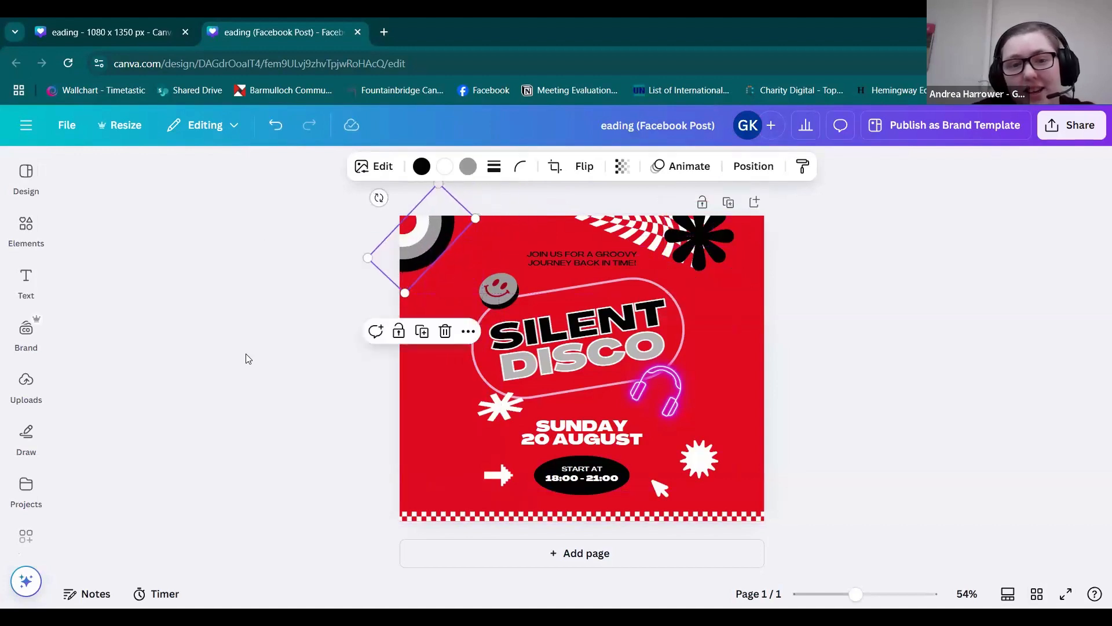
click(245, 356)
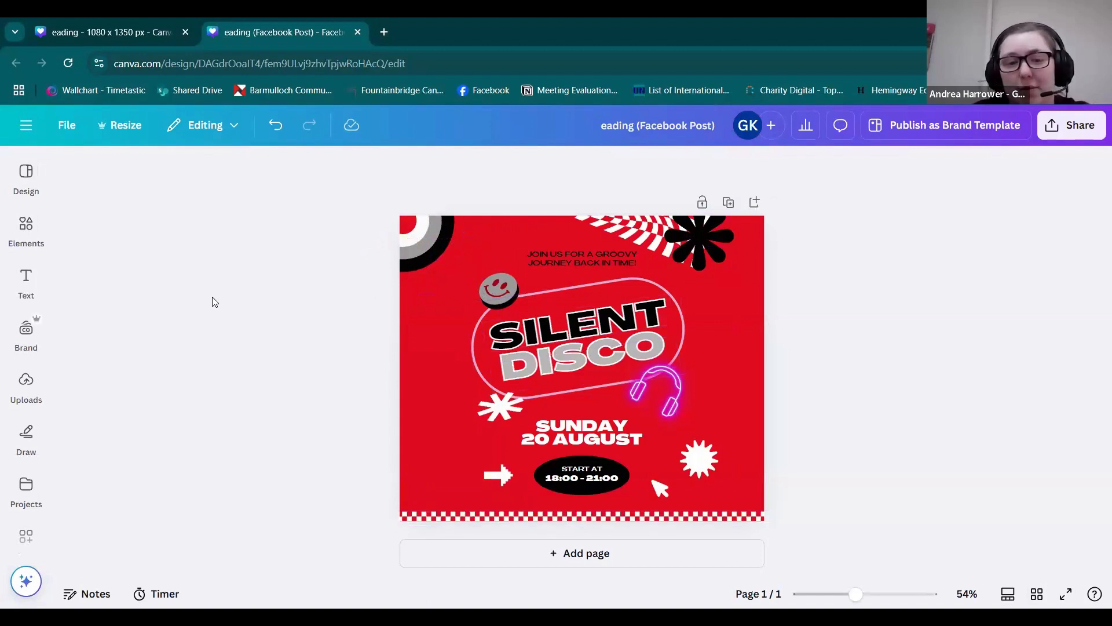
- Spread the graphics outward: white asterisk toward the left edge, black flower to the right edge, checkered pattern into the upper-right corner
drag(460, 393, 399, 369)
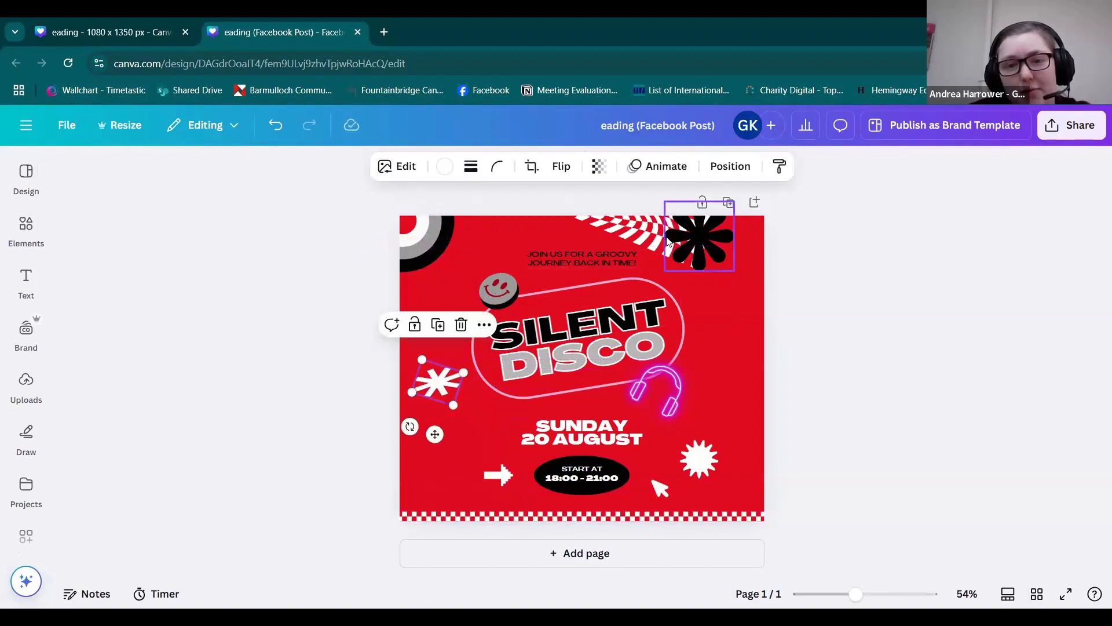
drag(669, 244, 713, 281)
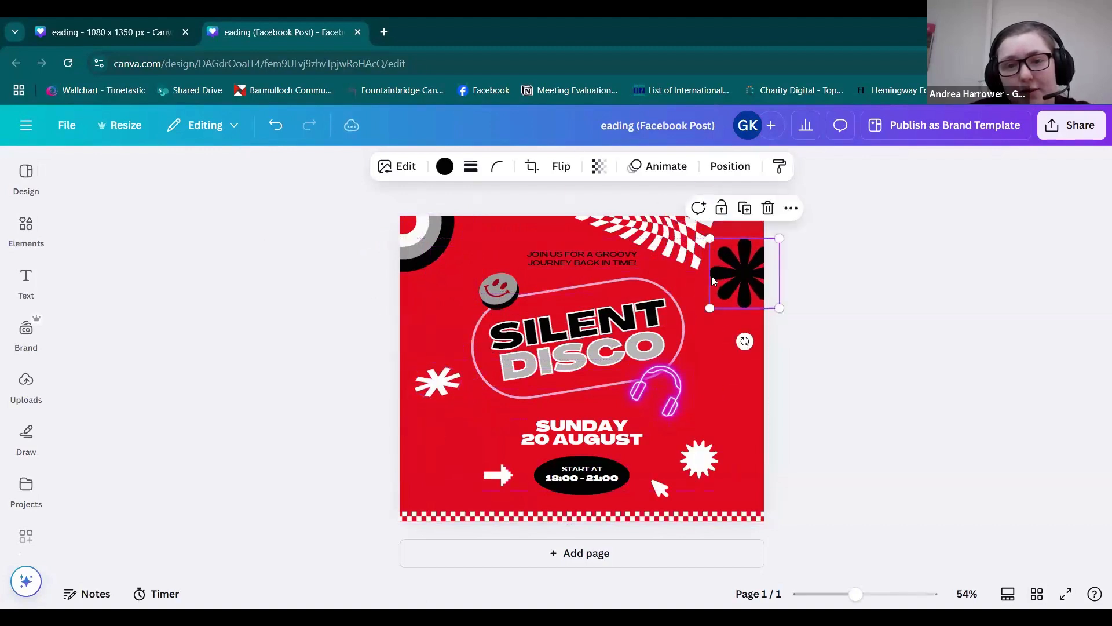
drag(637, 231, 702, 240)
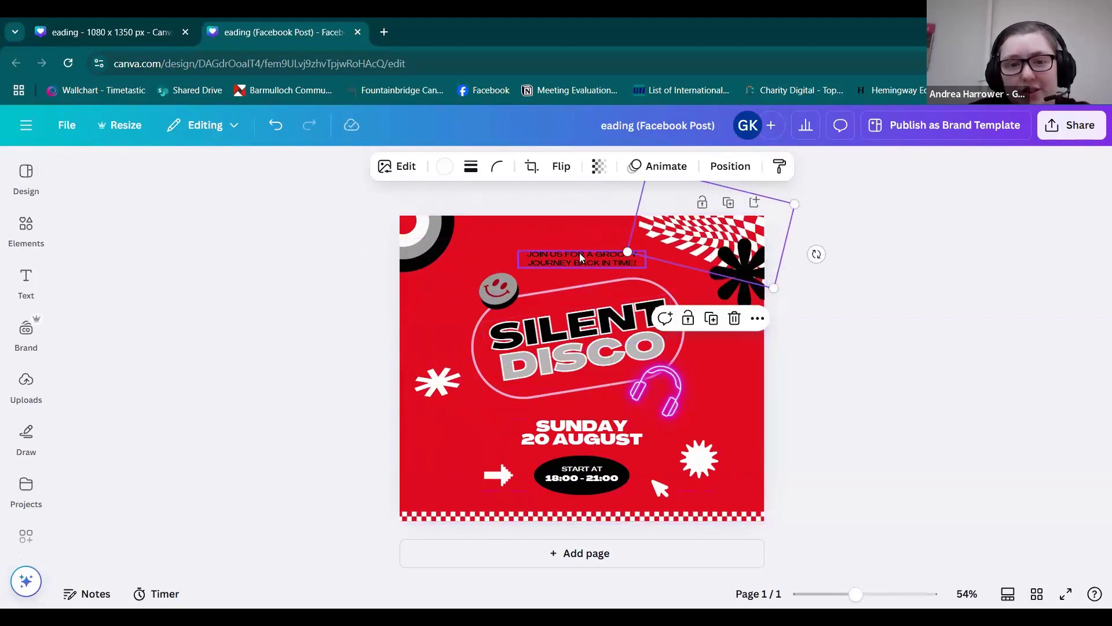
- Enlarge the JOIN US FOR A GROOVY JOURNEY tagline to size 17.2, raise it, and shift the white starburst toward the right edge
click(525, 255)
drag(518, 245, 483, 245)
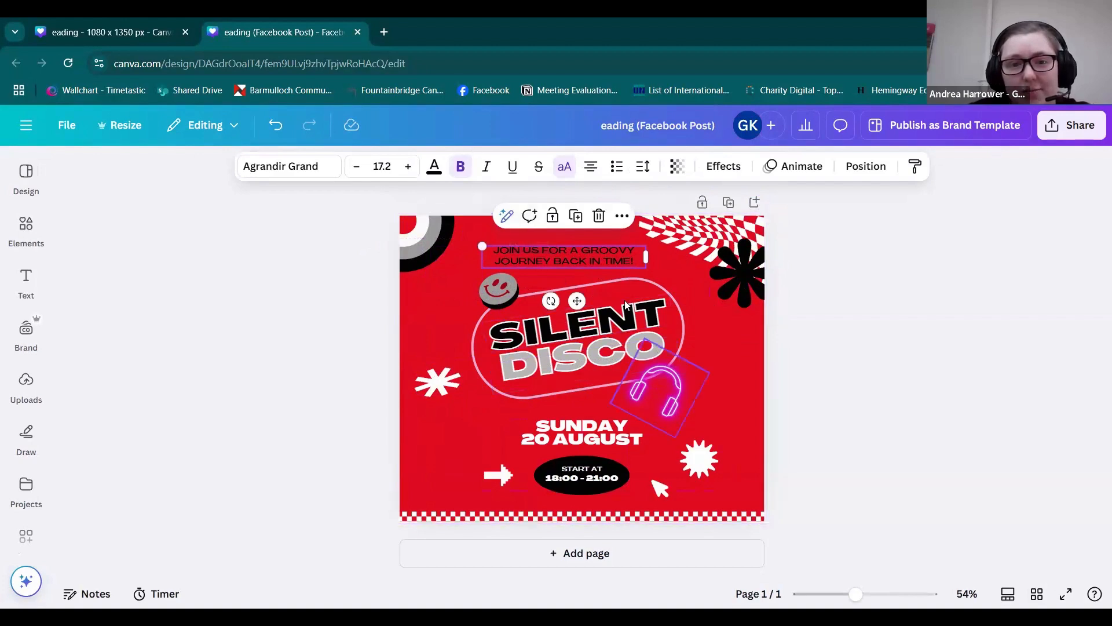
mouse_move(577, 261)
mouse_down()
mouse_move(575, 229)
mouse_move(577, 249)
mouse_up()
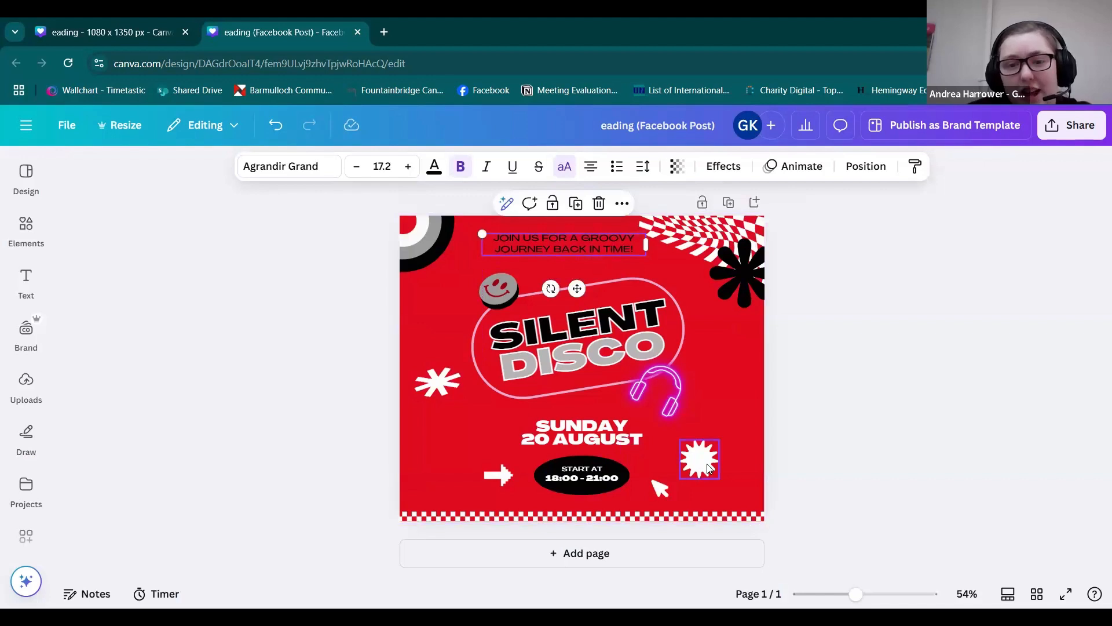
drag(708, 463, 733, 438)
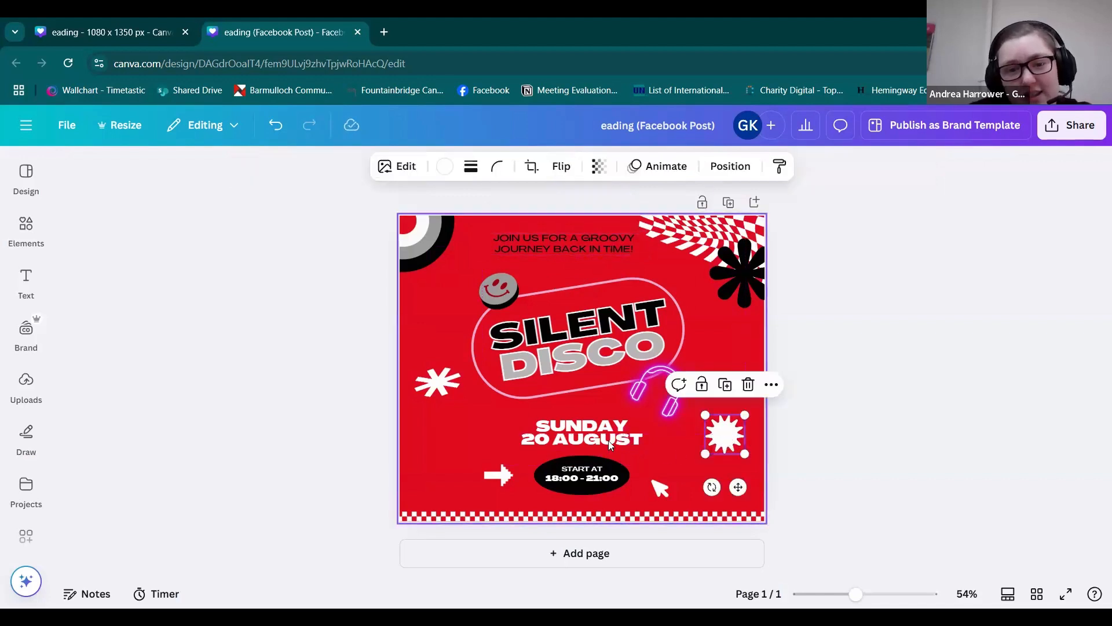
- Enlarge the date text to size 30.9, fit SUNDAY 20 AUGUST on a single line, and centre it above the time oval
click(519, 420)
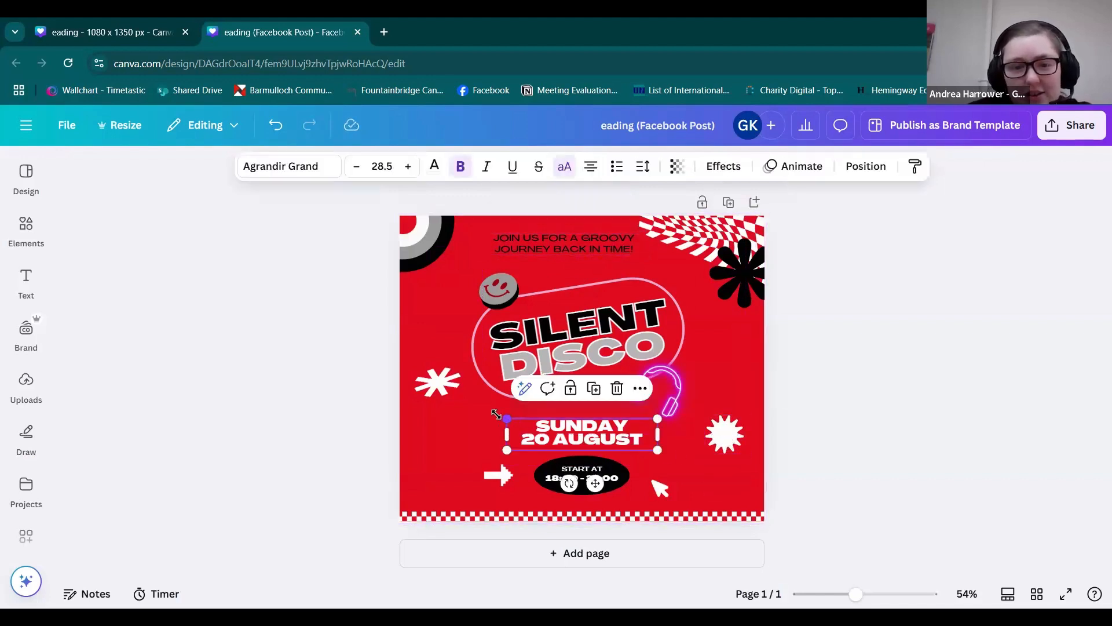
drag(507, 418, 430, 433)
double_click(477, 435)
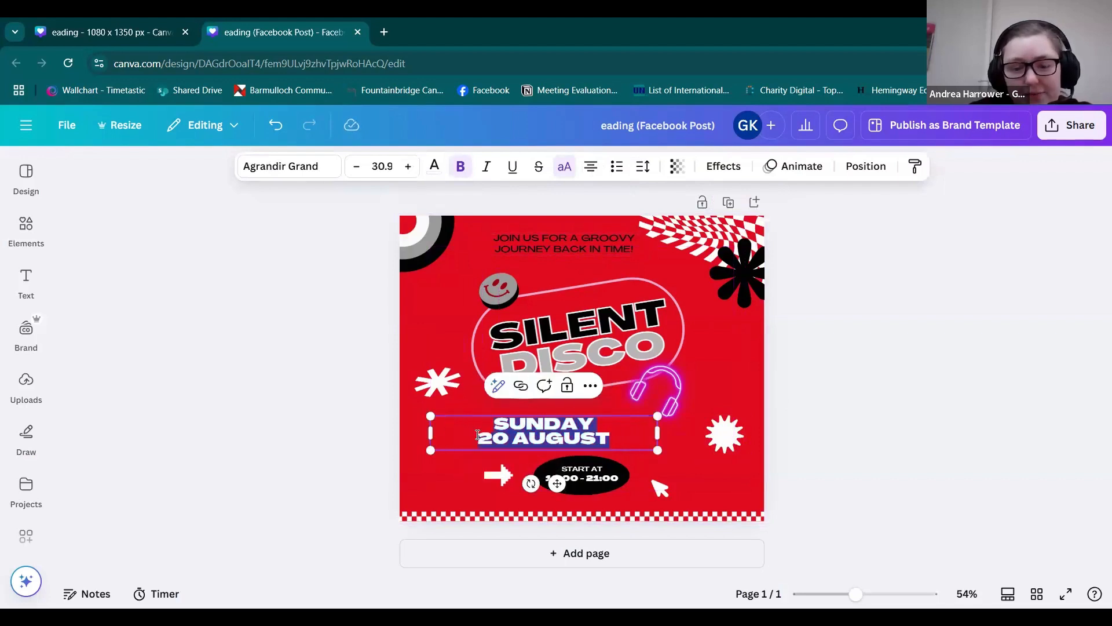
click(478, 434)
key(BackSpace)
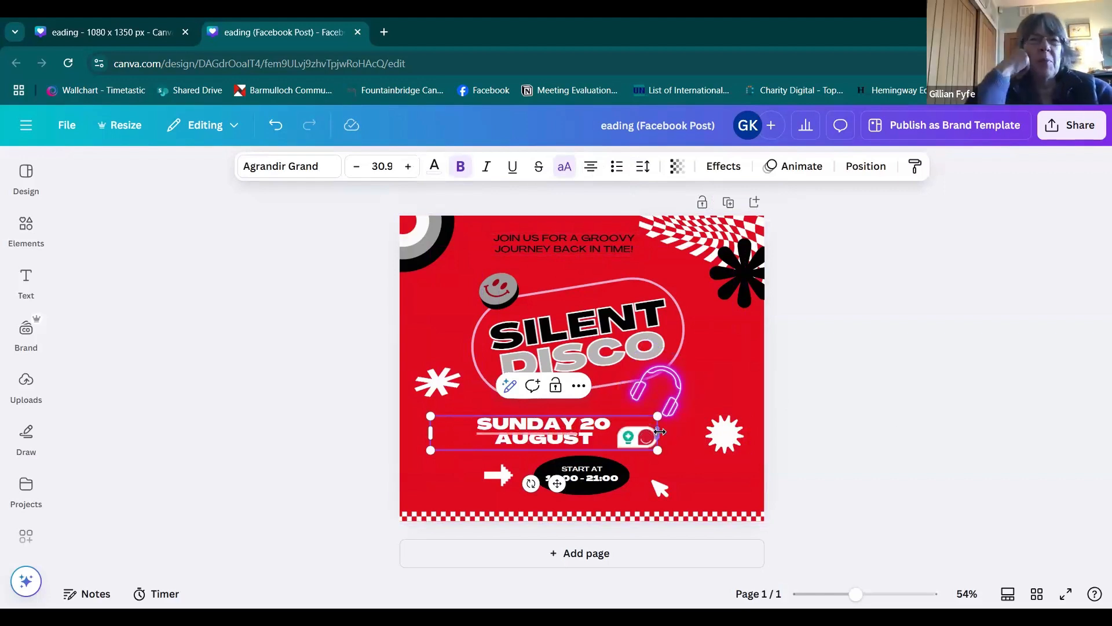
drag(658, 433, 699, 432)
drag(578, 468, 585, 479)
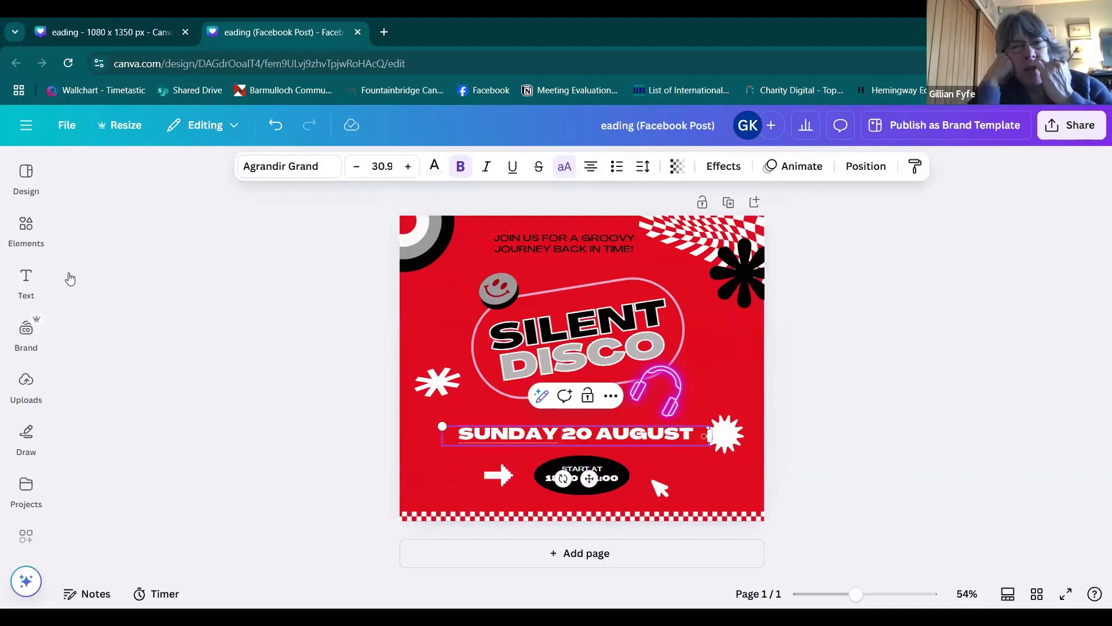
- Add a square shape to the post and enter SUNDAY 20TH AUGUST inside it
click(31, 279)
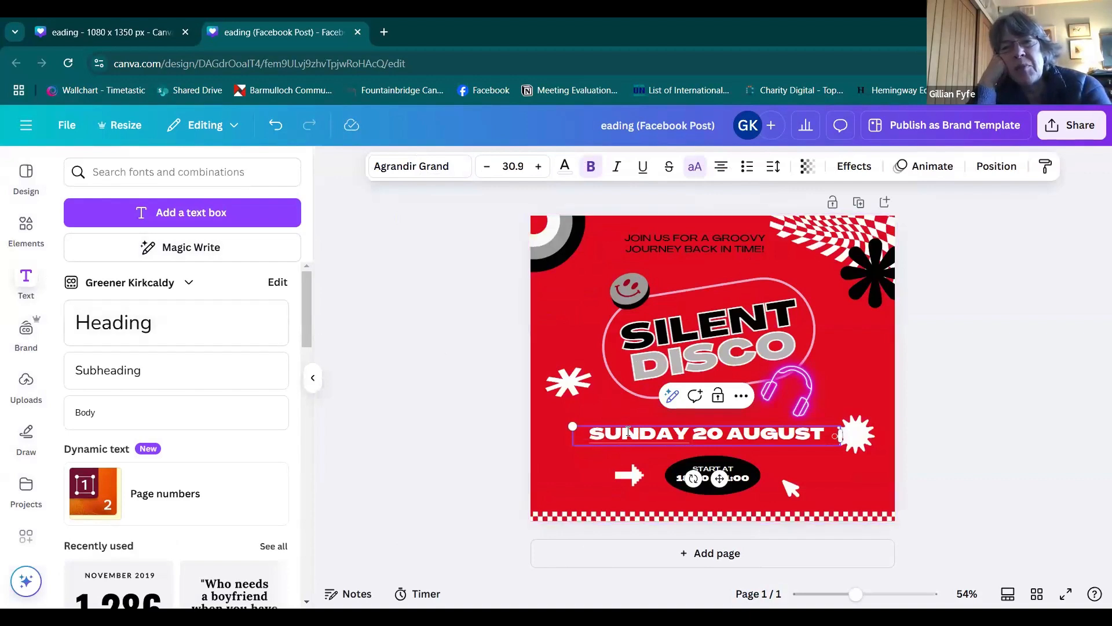
mouse_move(628, 431)
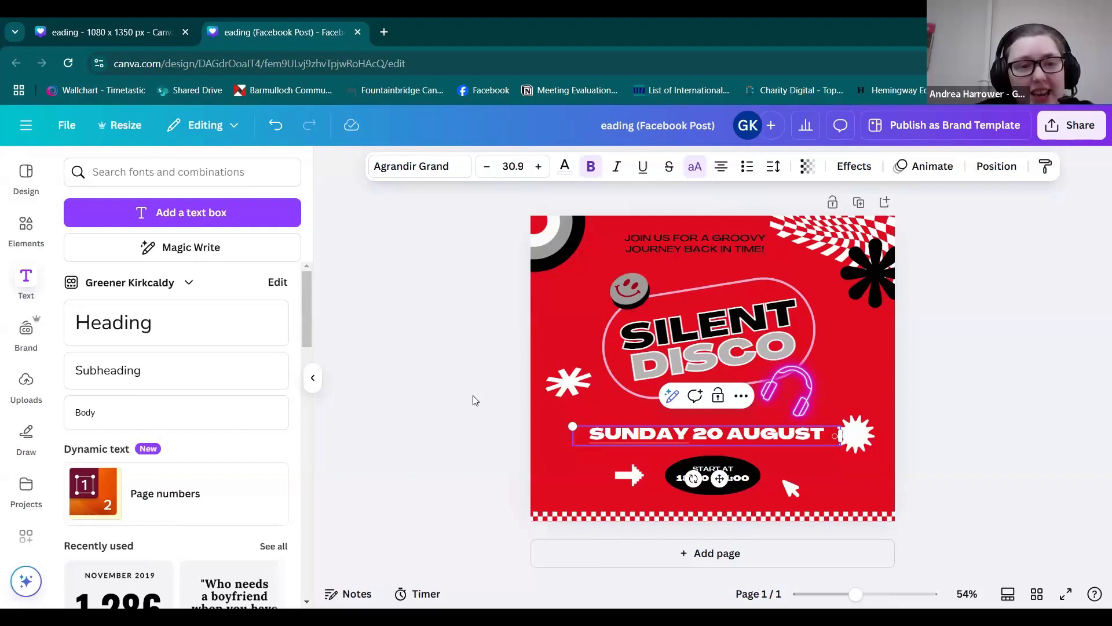
click(32, 224)
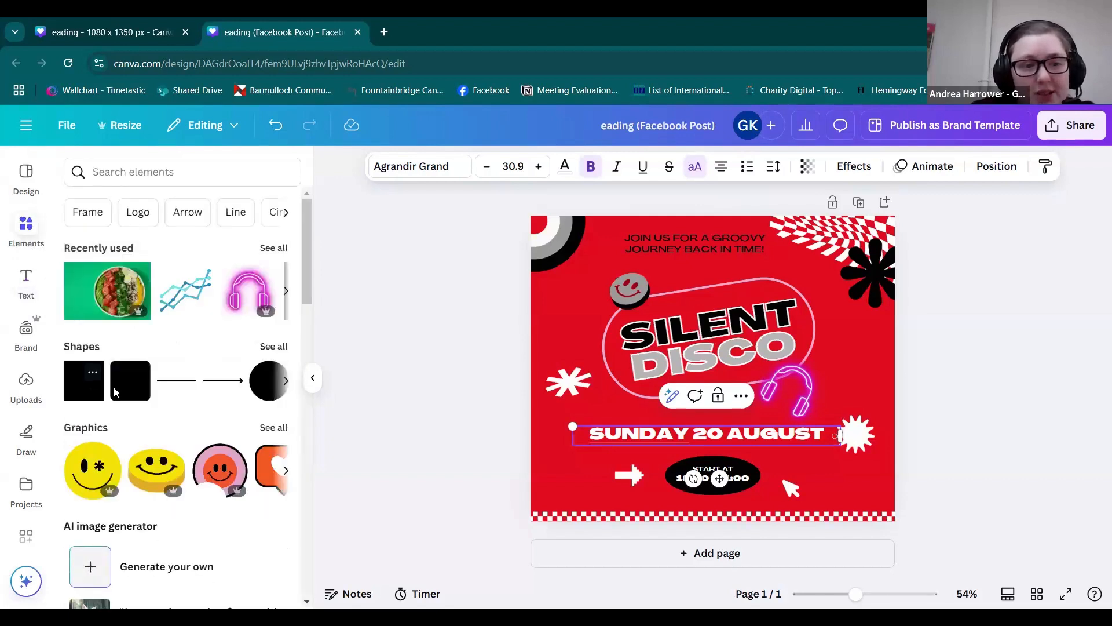
click(84, 392)
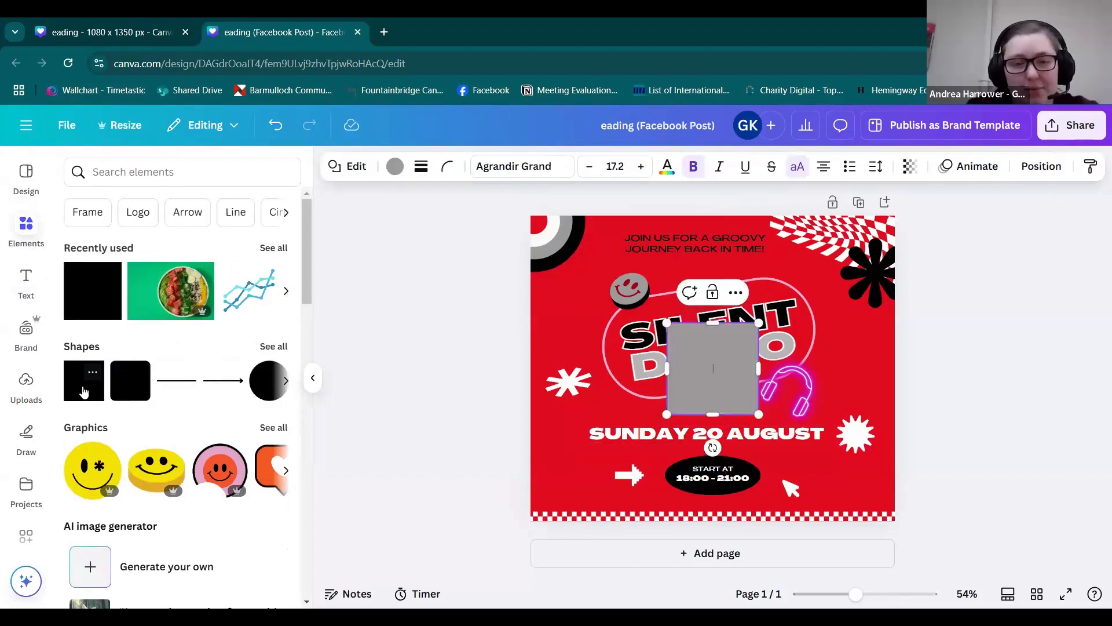
text(SUNDAY )
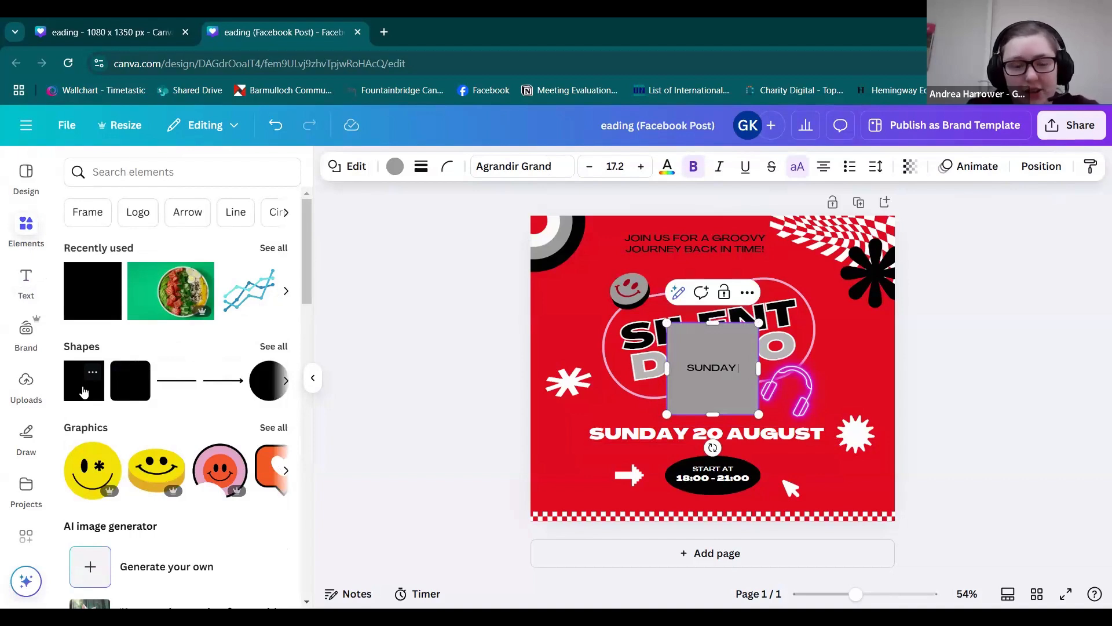
text(20TH AUF)
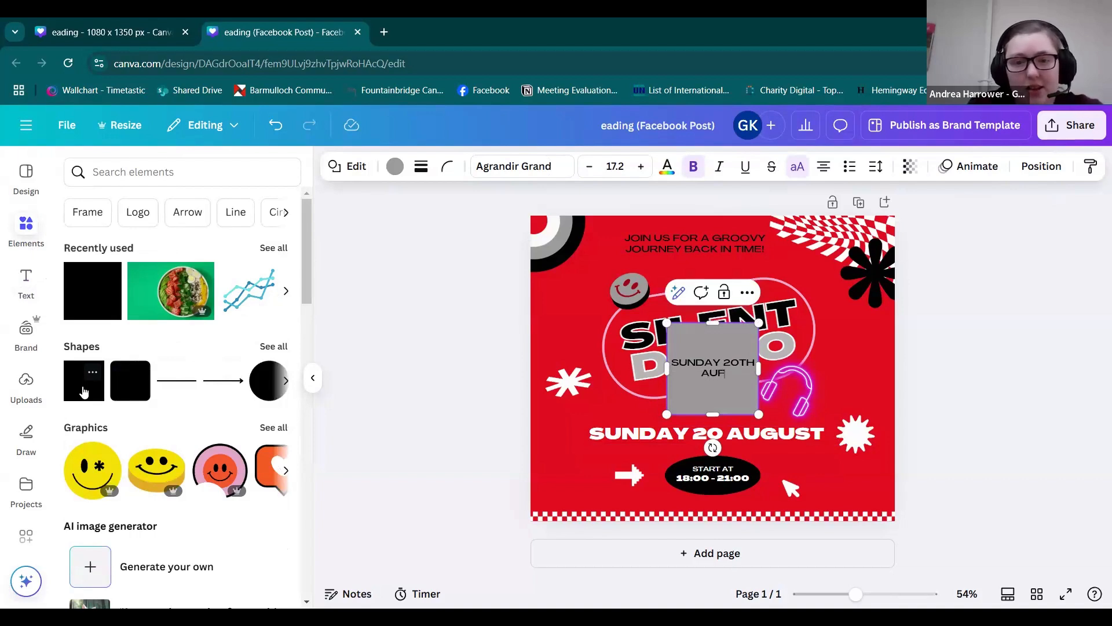
key(BackSpace)
text(GUST)
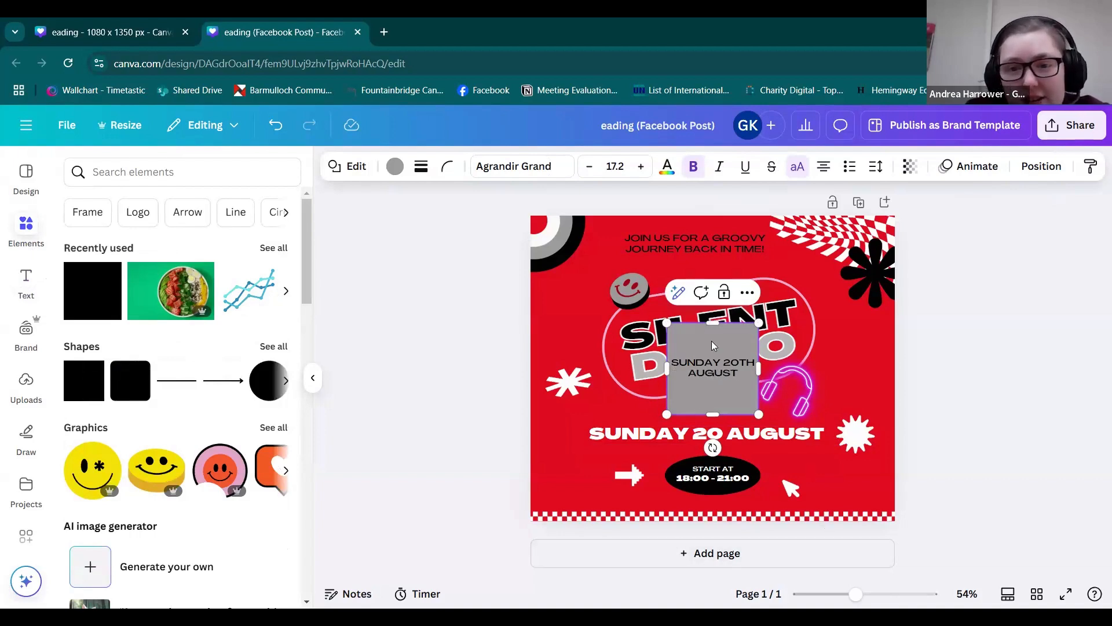
- Shorten the SUNDAY 20TH AUGUST shape to fit its text, fill it white, and place it below the SUNDAY 20 AUGUST heading
drag(712, 335, 708, 381)
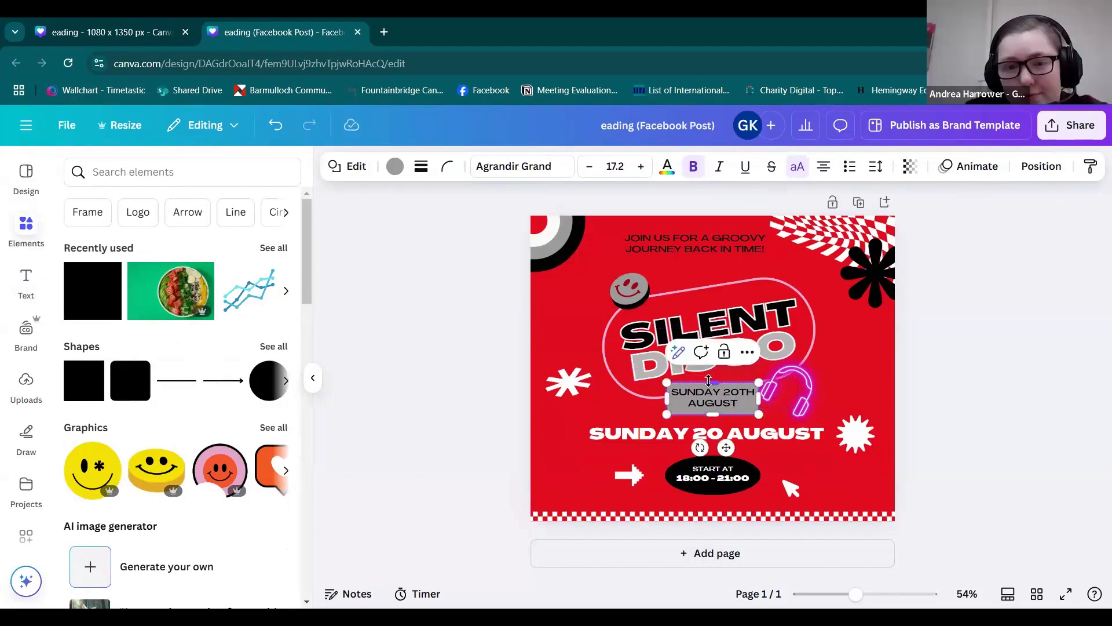
click(401, 171)
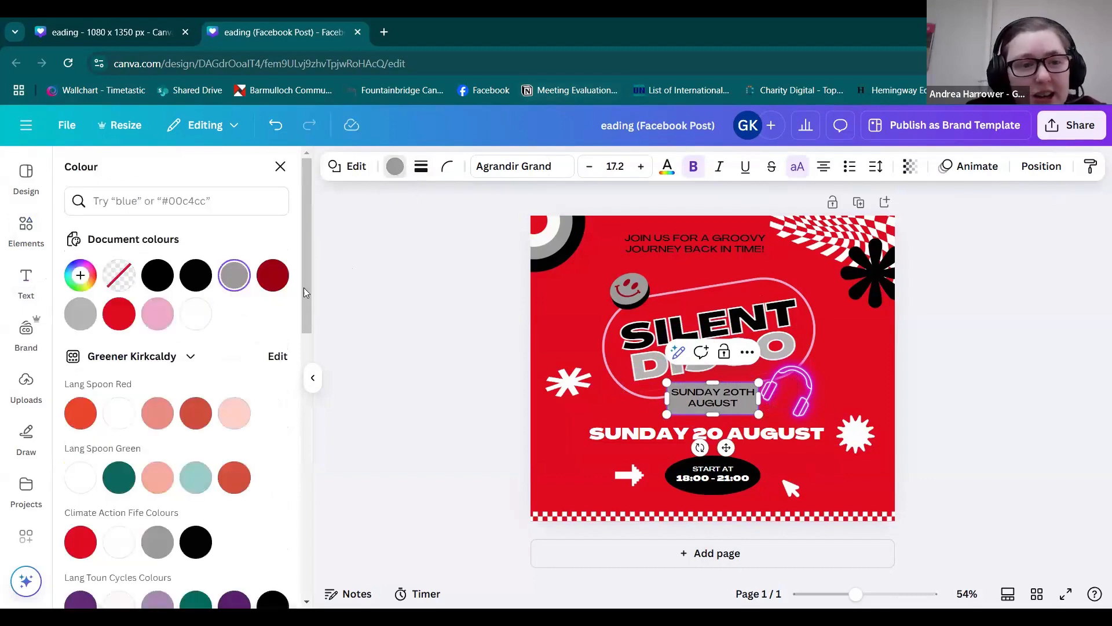
click(195, 322)
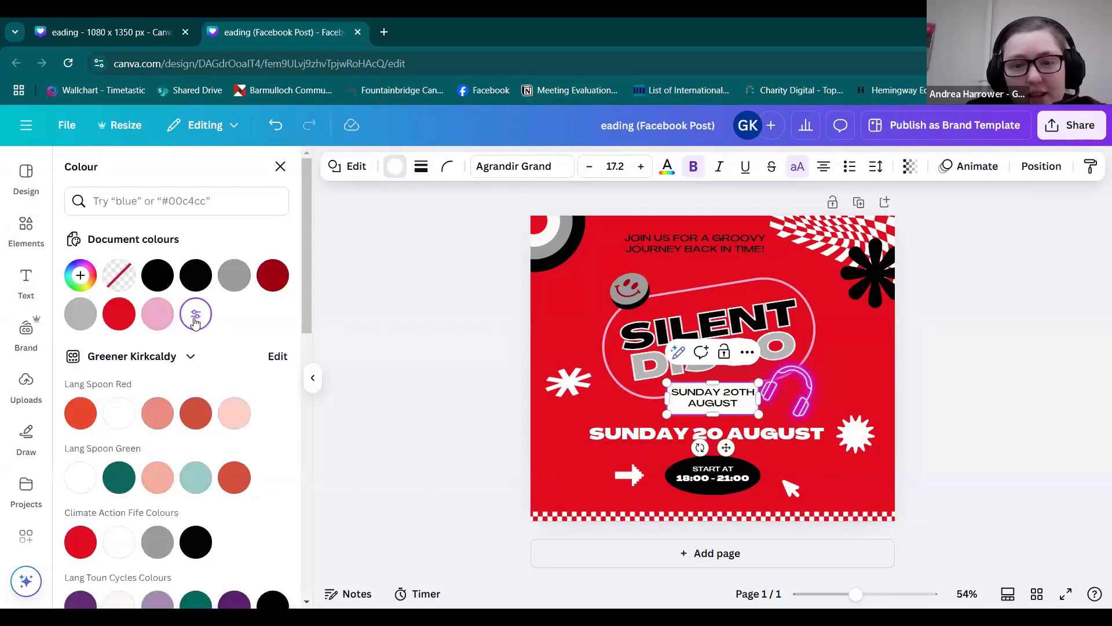
click(491, 435)
drag(727, 397, 653, 459)
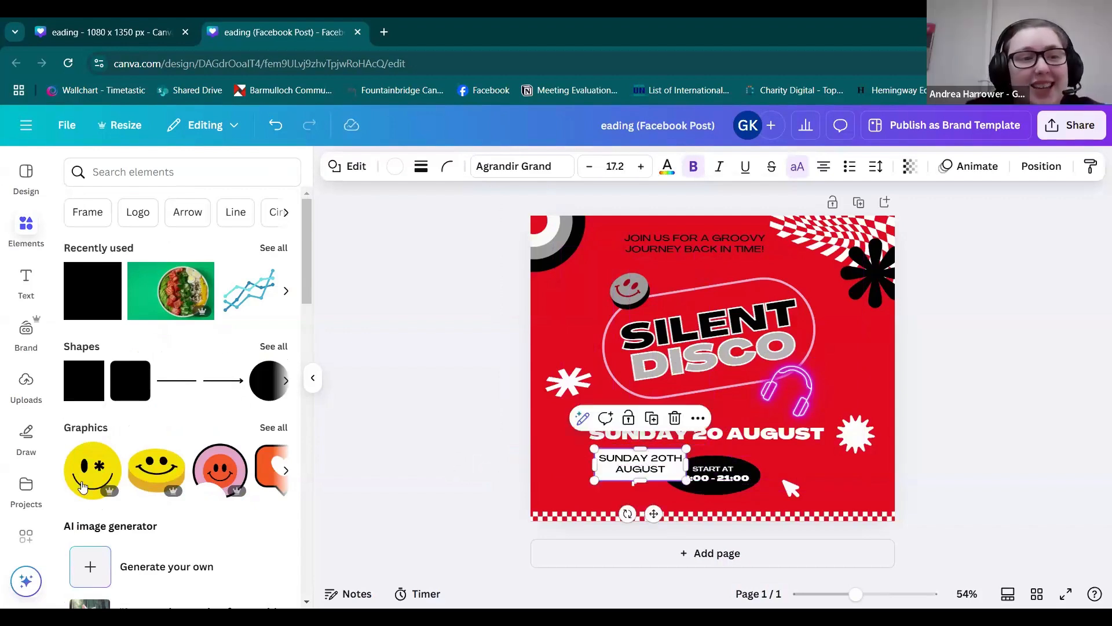
click(15, 284)
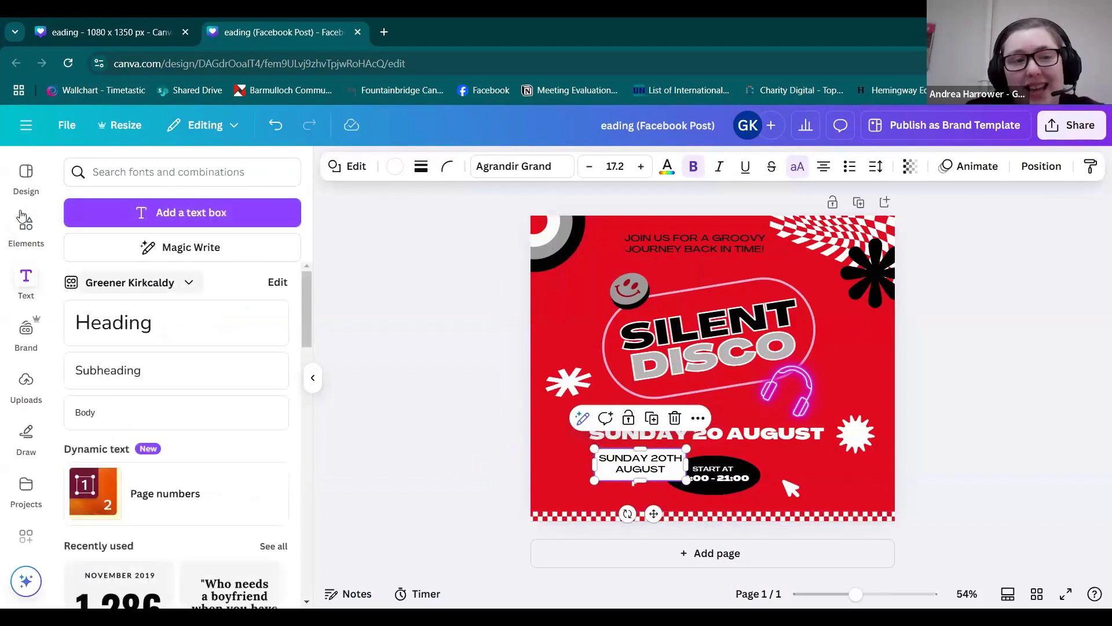
- Add a square shape to the post and move it over the start of the SUNDAY 20 AUGUST heading
click(26, 227)
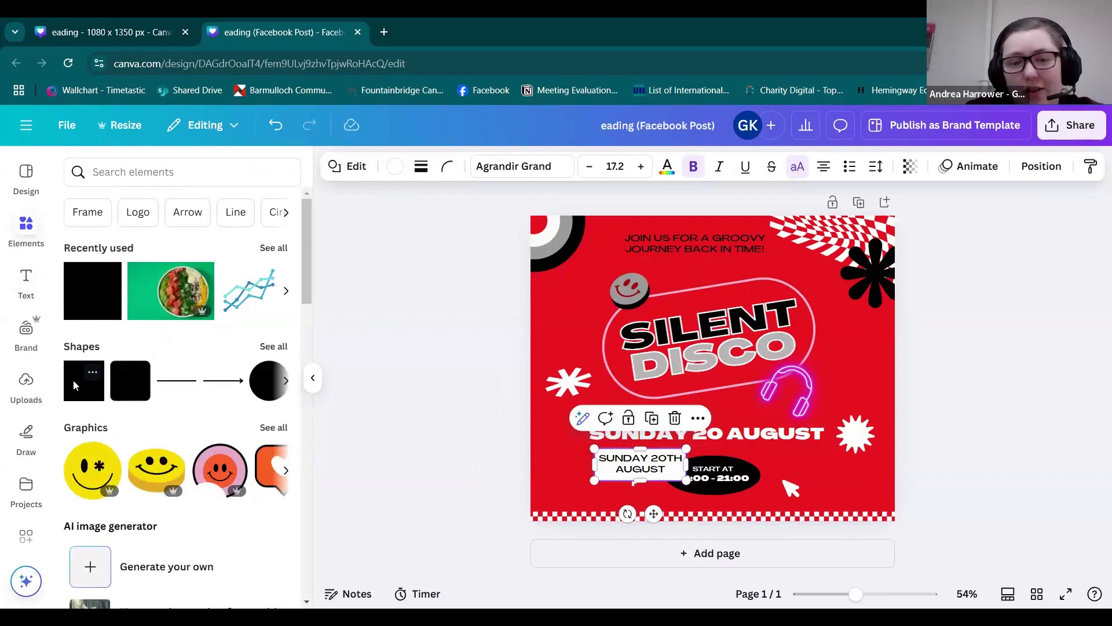
click(73, 380)
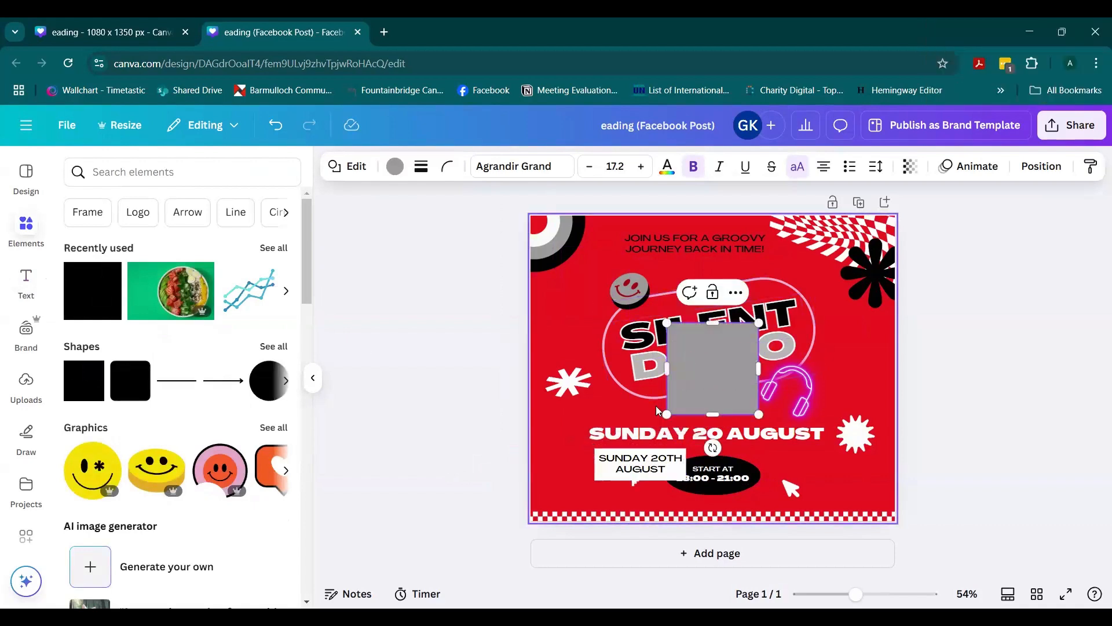
click(623, 402)
drag(709, 407, 631, 460)
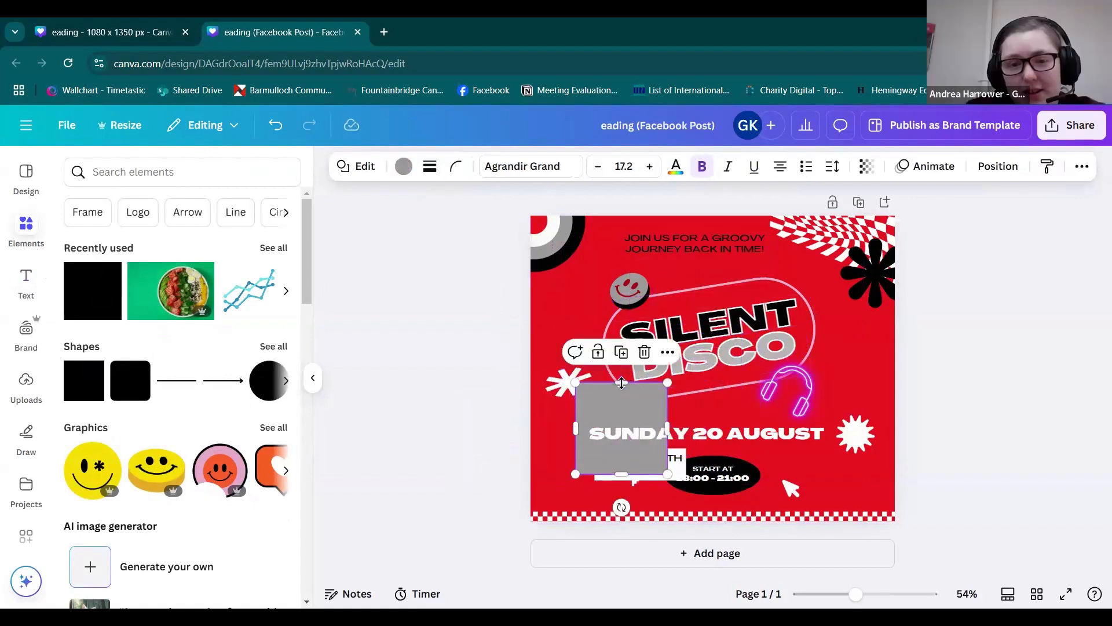
- Flatten and widen the grey square into a bar spanning the full SUNDAY 20 AUGUST heading
drag(623, 383, 622, 421)
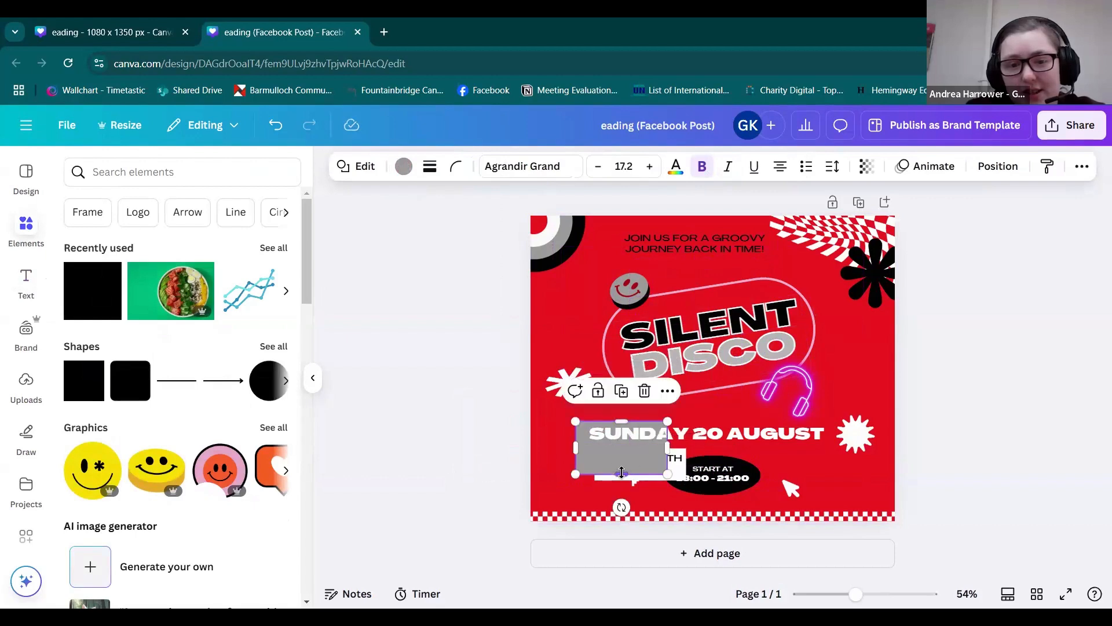
drag(622, 472, 622, 448)
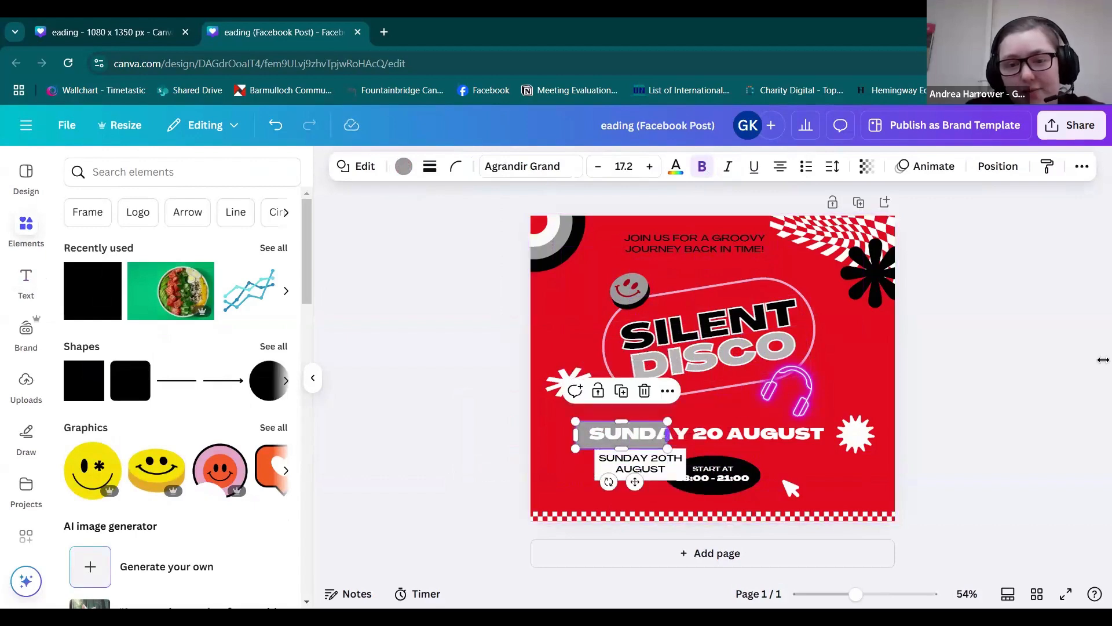
drag(1103, 360, 833, 450)
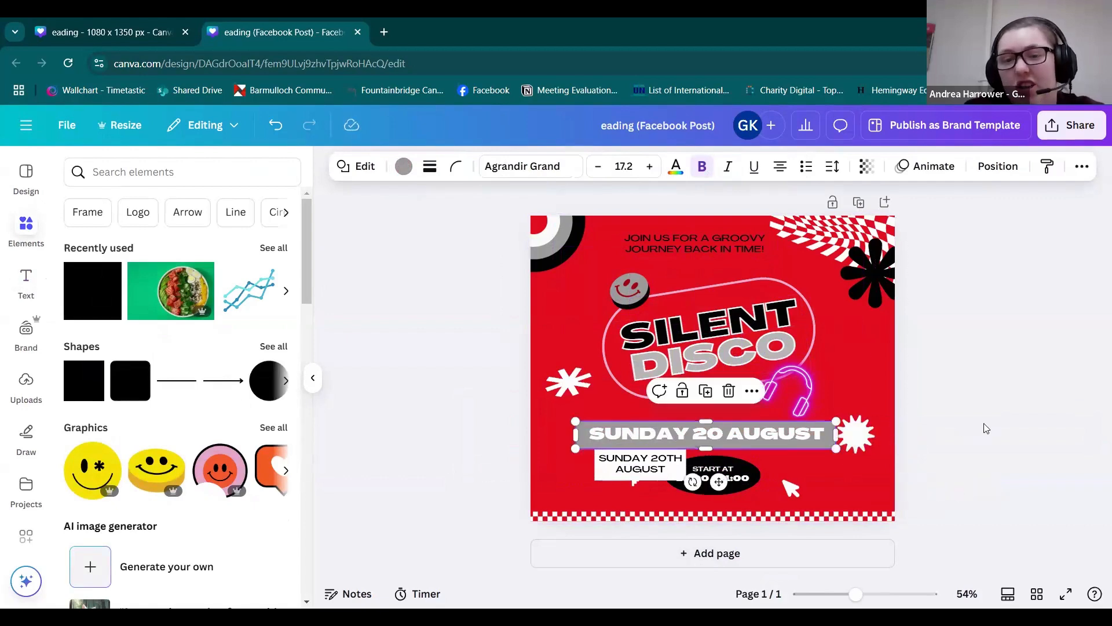
click(986, 428)
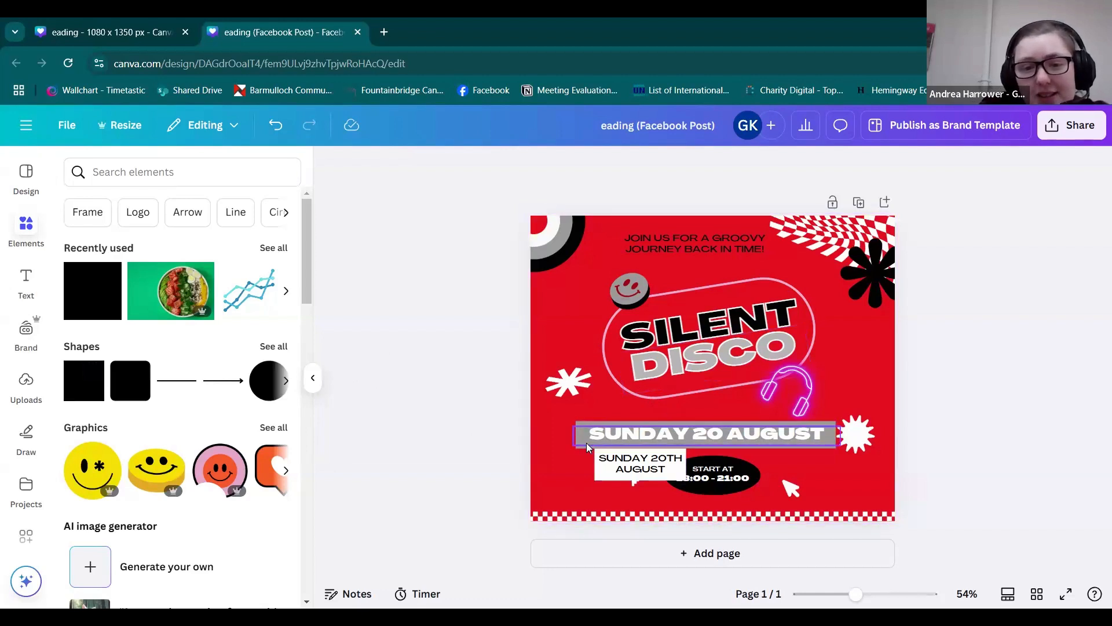
- Move the grey bar up over the SILENT DISCO title and send it to the back
drag(583, 443, 584, 351)
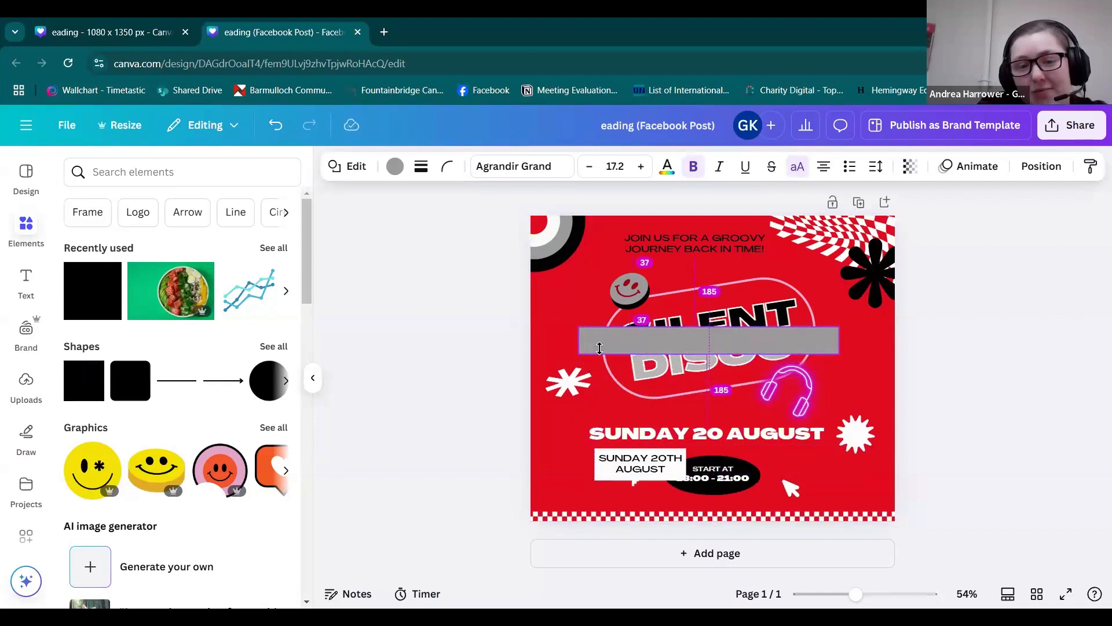
right_click(635, 344)
mouse_move(686, 370)
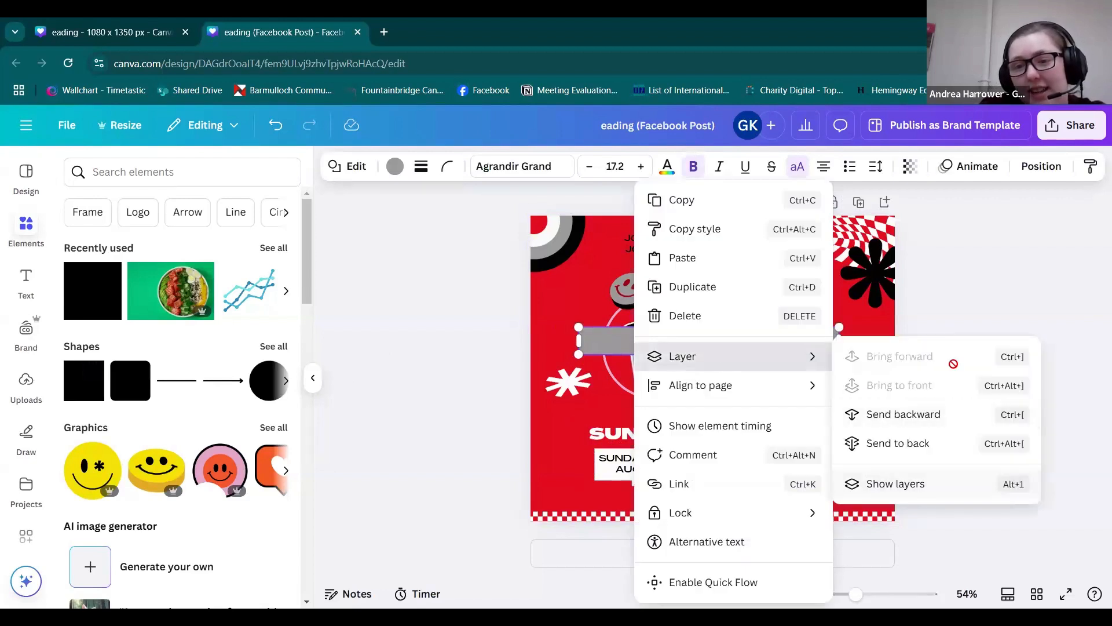
click(902, 448)
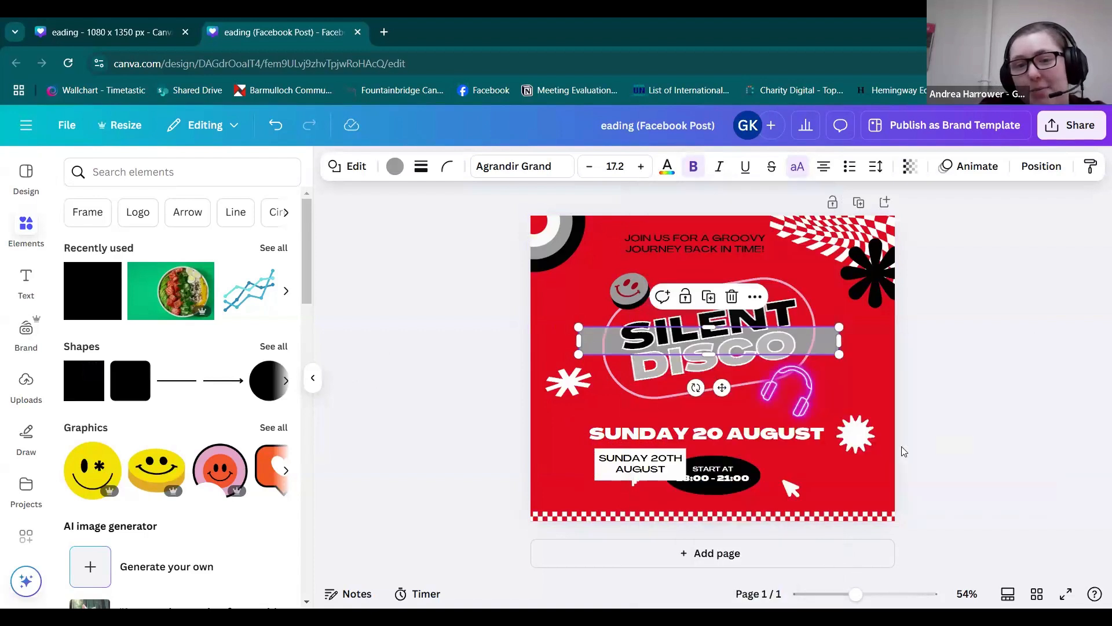
click(929, 408)
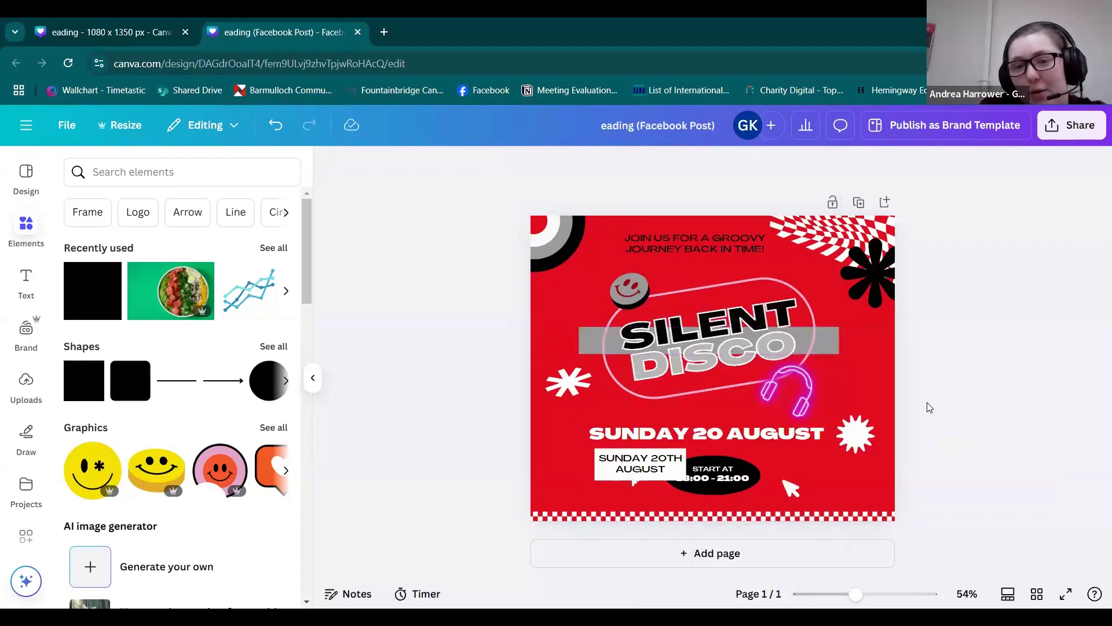
- Delete the grey bar behind the SILENT DISCO title
click(827, 342)
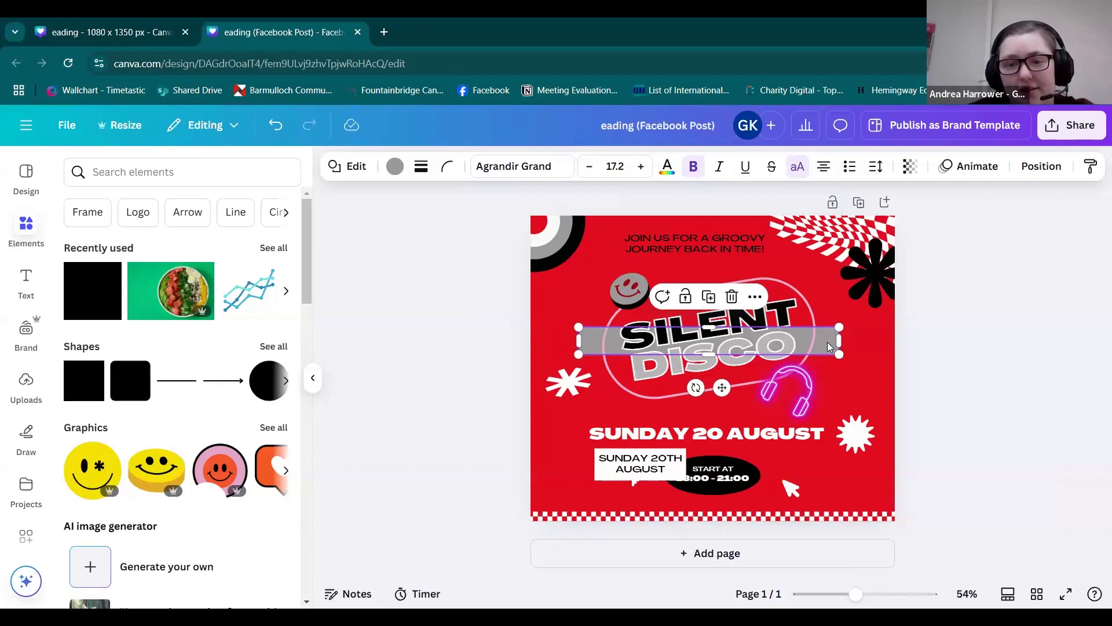
key(Delete)
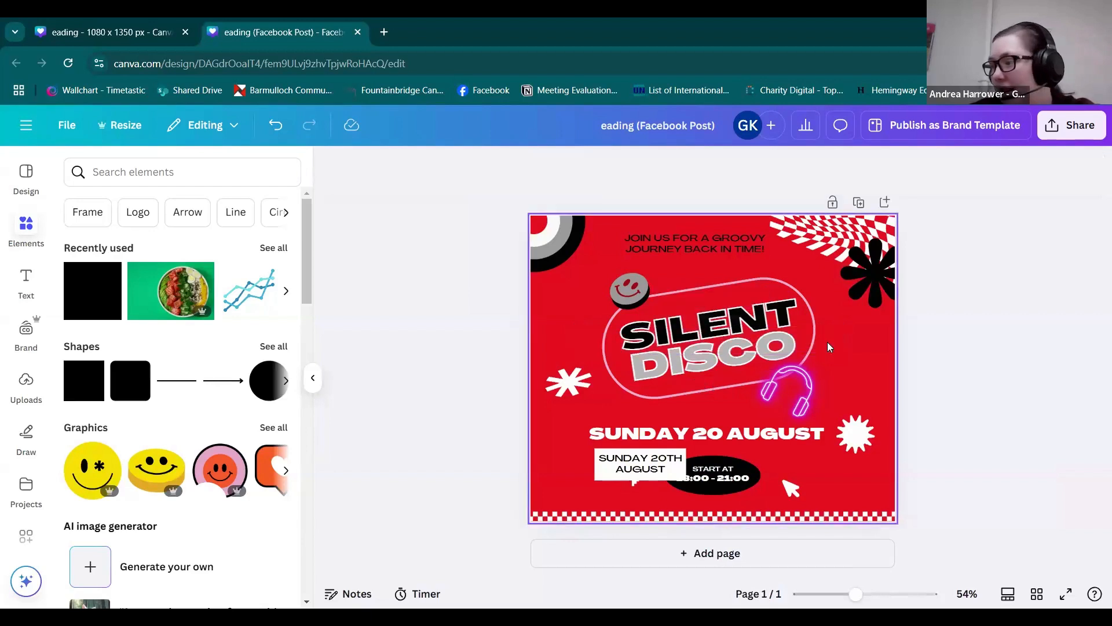